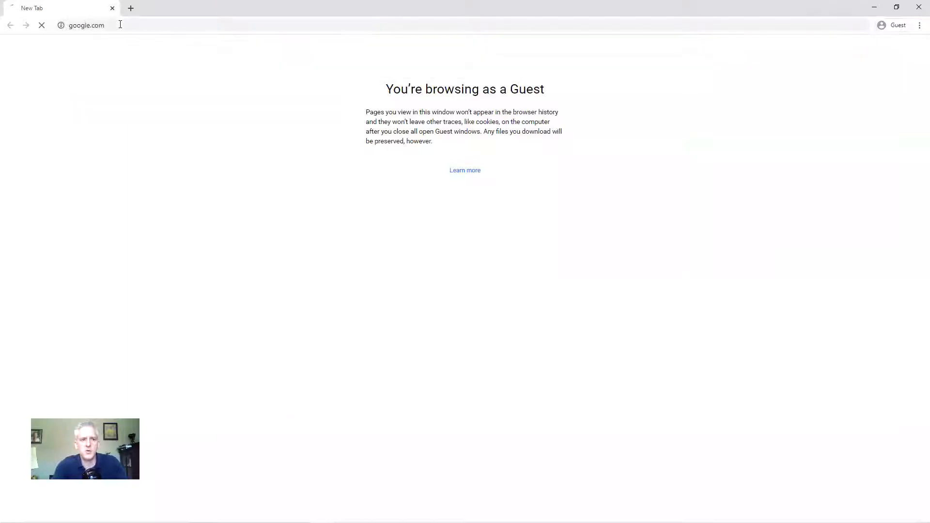
Step: Search Google for "ors dragonfly"
click(378, 197)
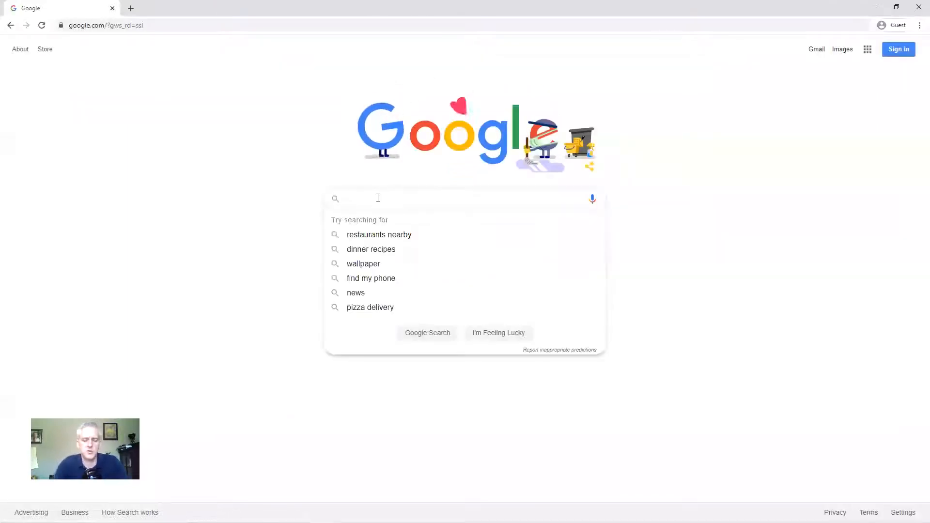
text(dragon)
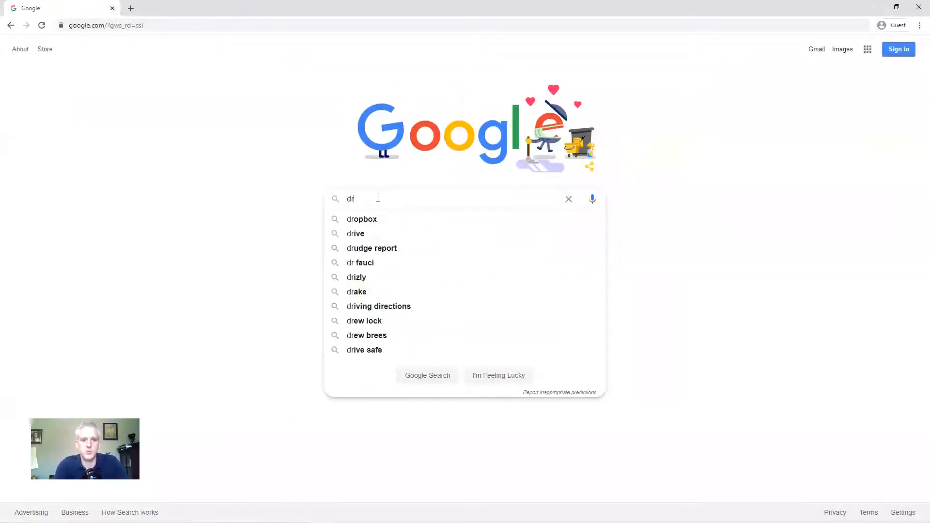
key(BackSpace)
key(BackSpace)
key(BackSpace)
key(BackSpace)
key(BackSpace)
key(BackSpace)
text(ors dragonfly)
key(Return)
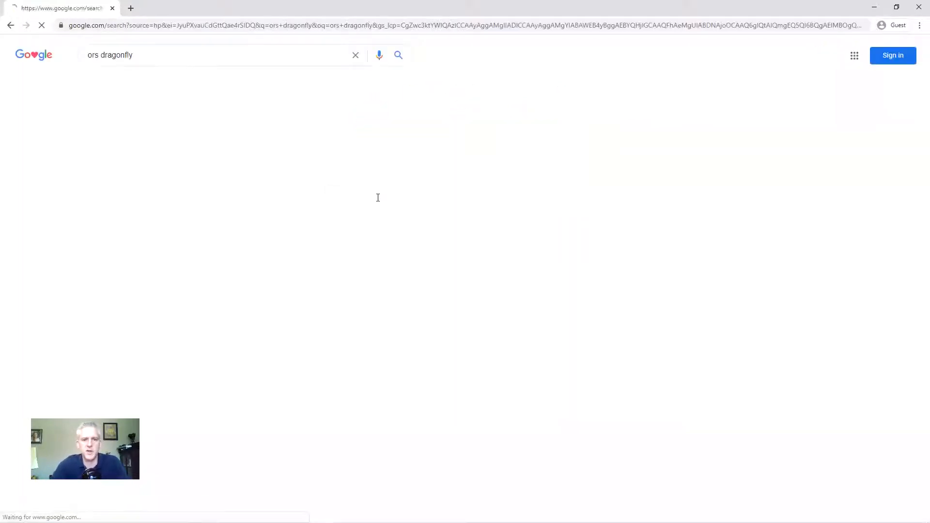
Step: Open the ORS Dragonfly website from the search results and browse its Sample Datasets page for downloadable datasets
click(118, 135)
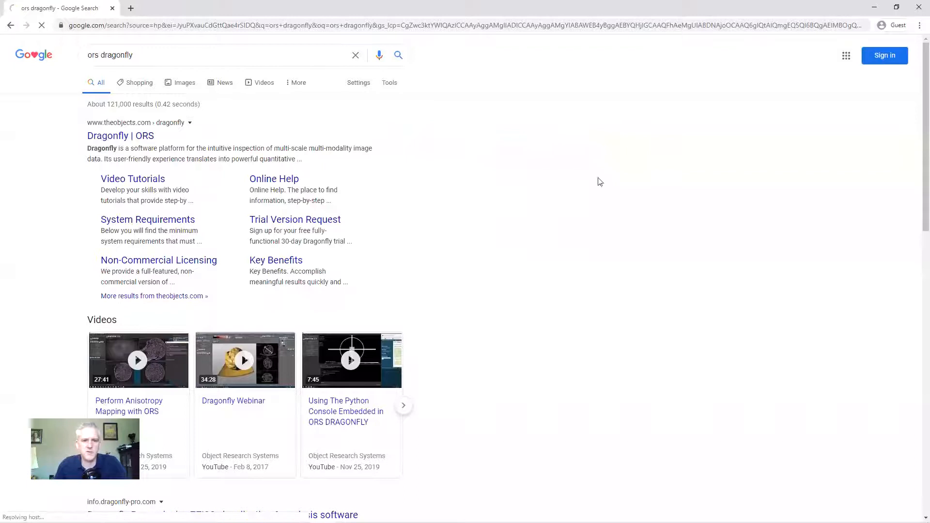
mouse_move(527, 90)
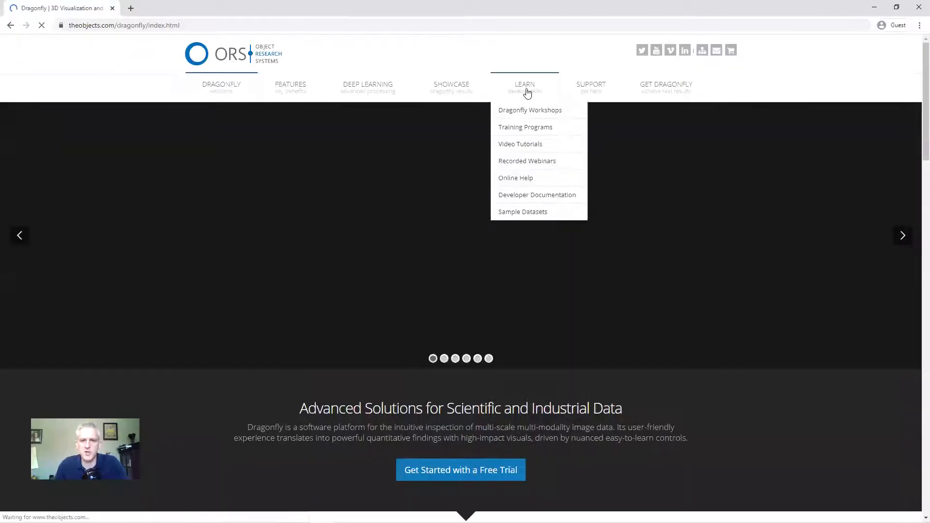
click(528, 217)
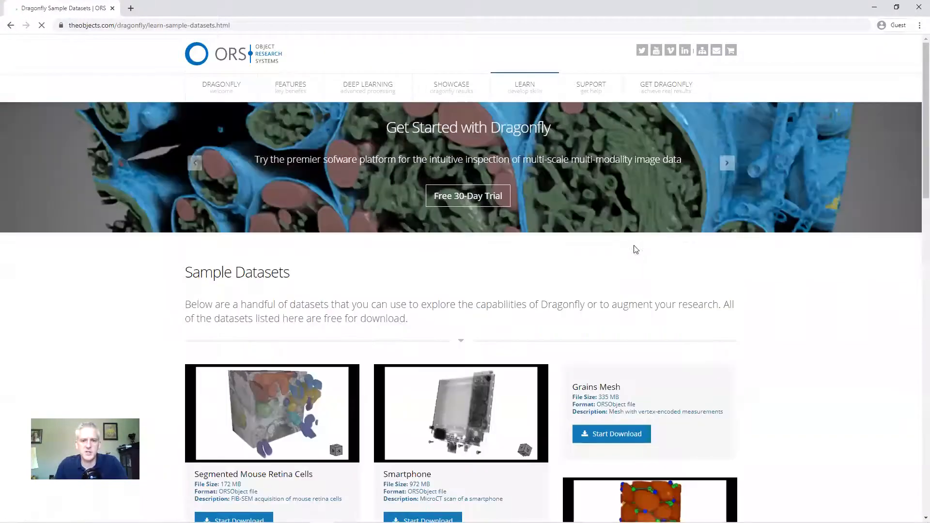
scroll(325, 308, down, 5)
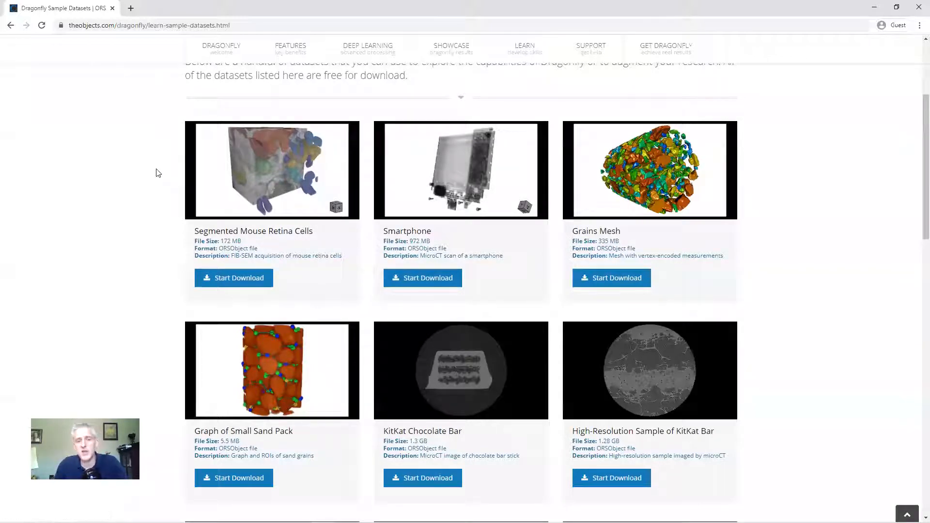
Step: Start the slide show at the ROI Painter slide, and switch to Dragonfly
click(874, 8)
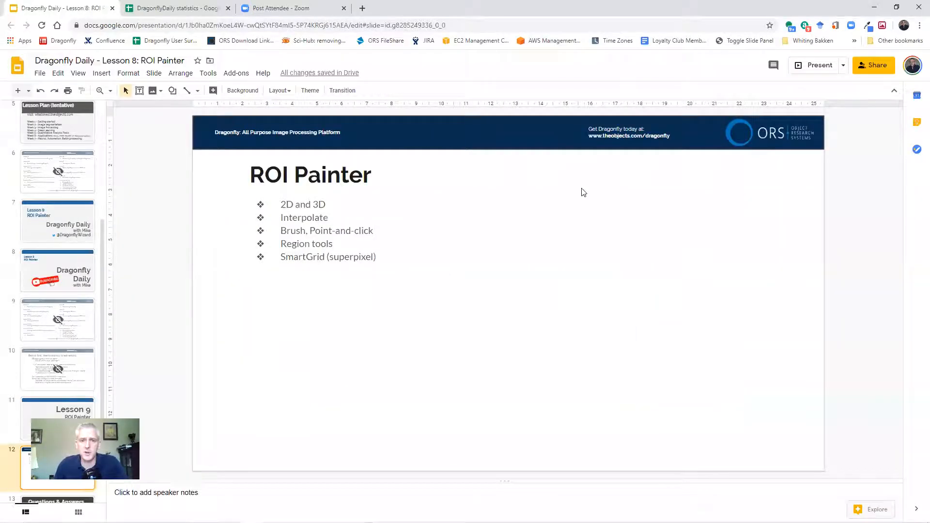
click(818, 67)
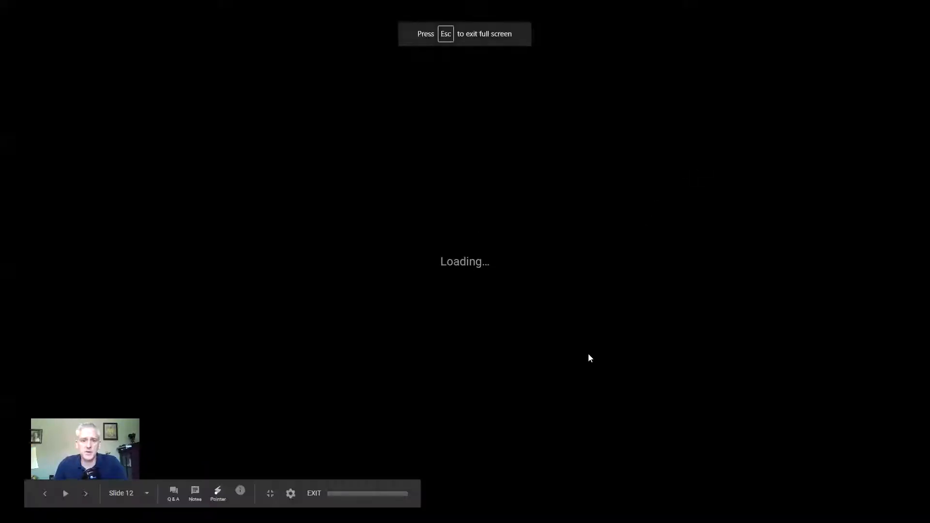
key(alt+Tab)
key(alt+Tab)
key(alt+Tab)
key(alt+Tab)
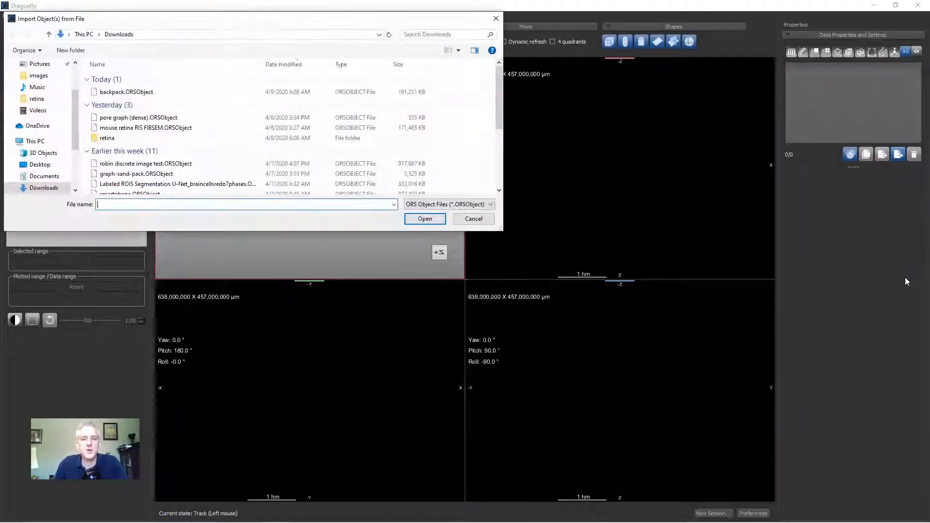
Step: Import all objects from mouse retina RIS FIBSEM.ORSObject and maximize the slice view with 90° pitch and 0° roll
double_click(126, 129)
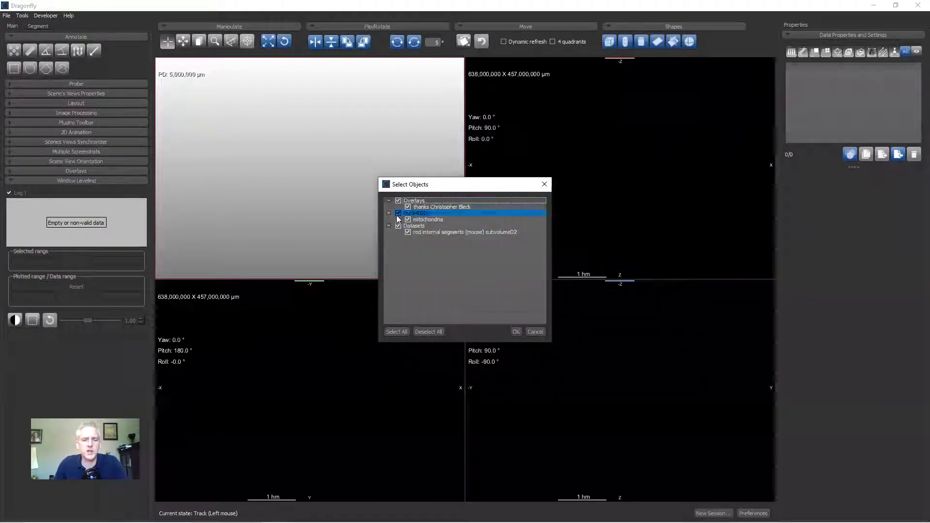
click(516, 333)
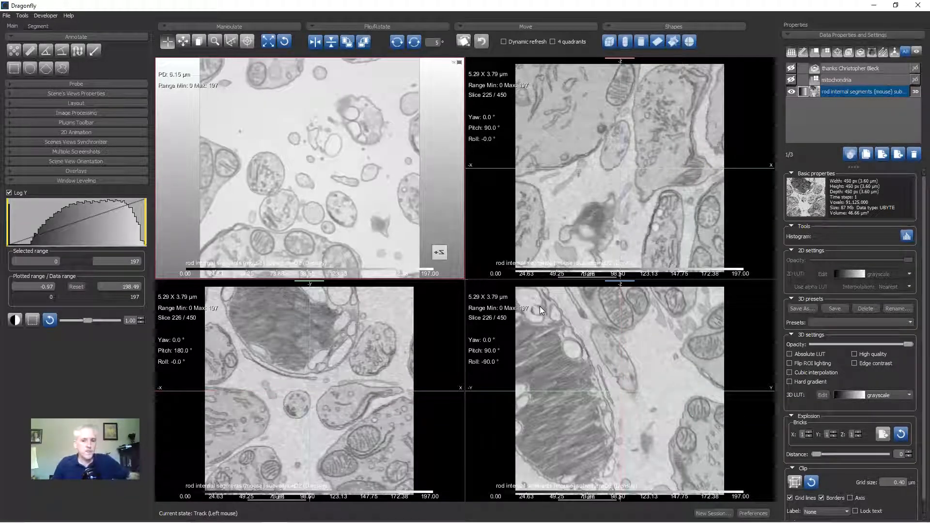
double_click(629, 141)
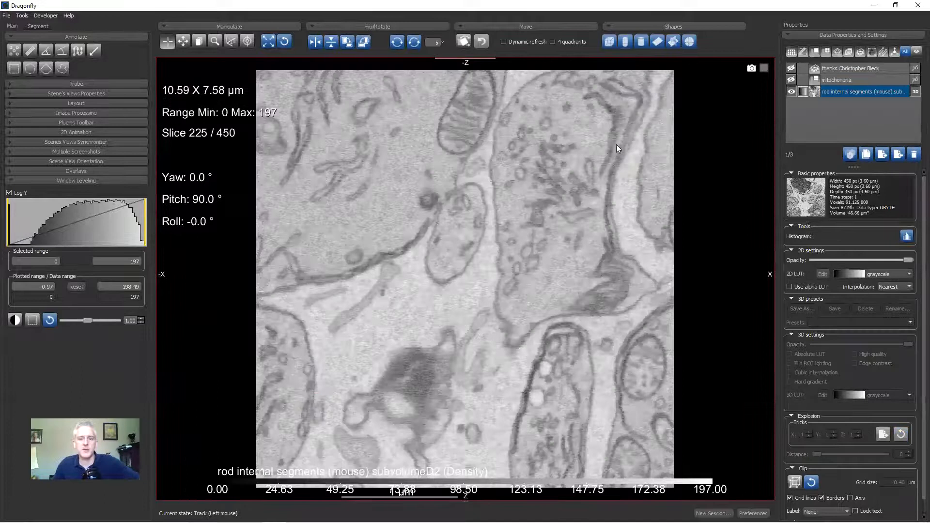
Step: Show the data acknowledgement overlay to read its credits, and hide it again
click(791, 70)
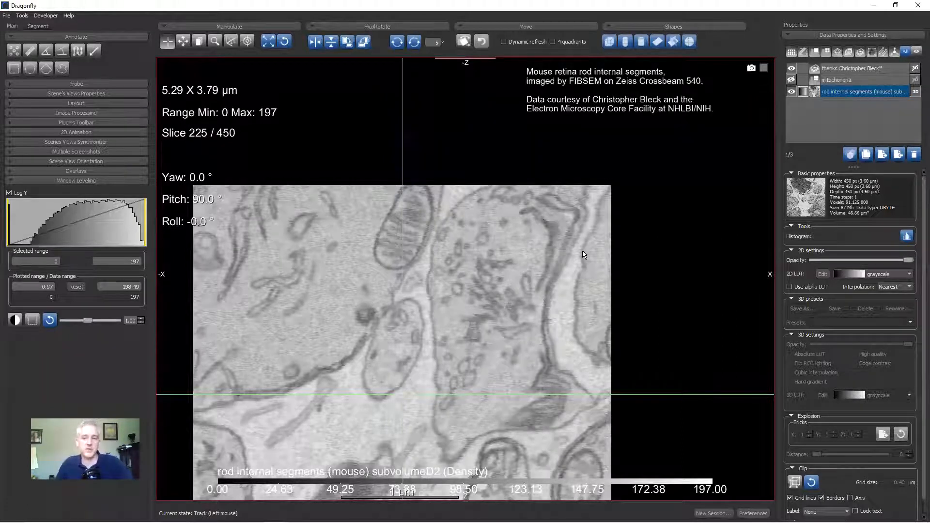
drag(610, 187, 654, 150)
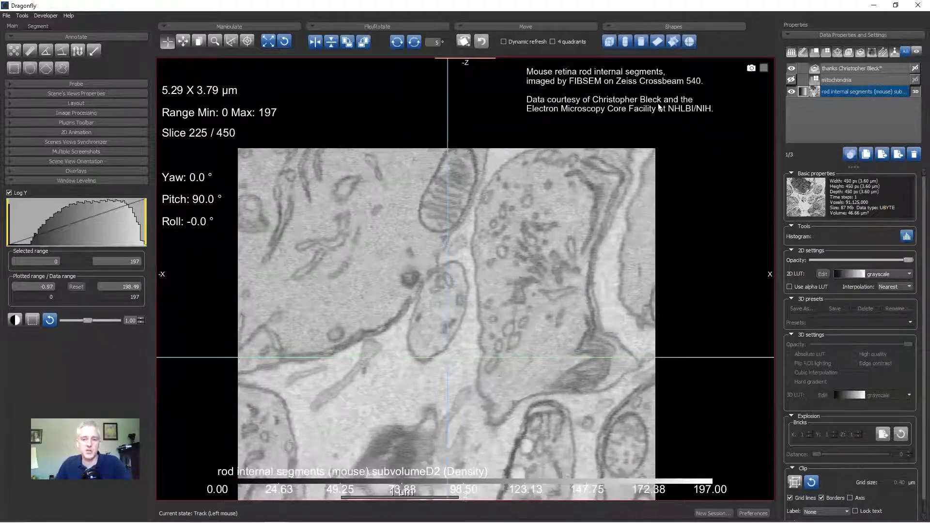
click(791, 68)
Step: Examine the mitochondrion near the slice's upper edge and the surrounding cell membranes up close
middle_drag(539, 340, 578, 226)
right_drag(572, 253, 556, 214)
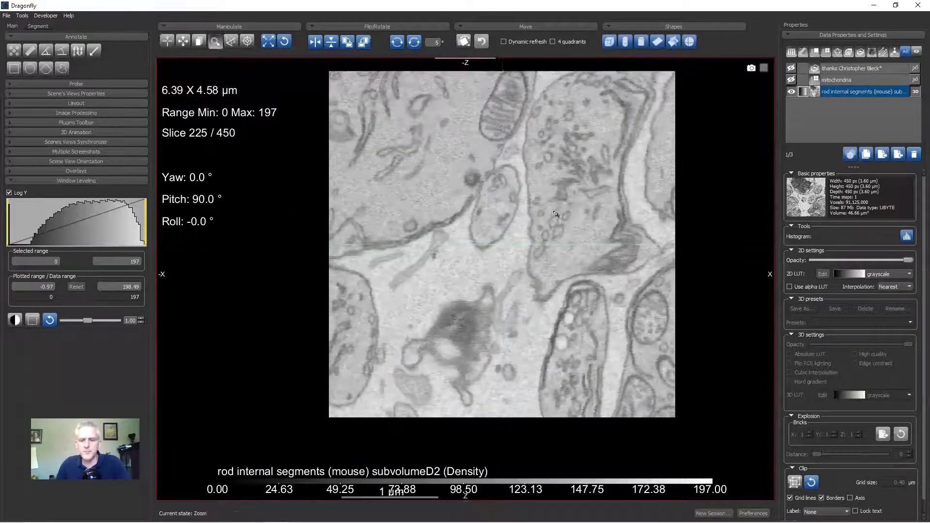
middle_drag(555, 214, 545, 229)
right_drag(436, 197, 475, 226)
middle_drag(470, 224, 460, 238)
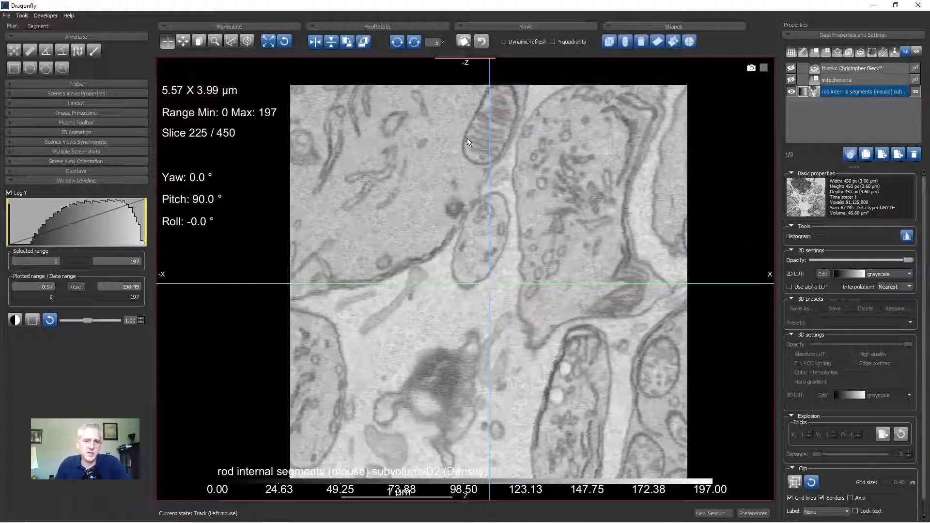
right_drag(473, 121, 474, 147)
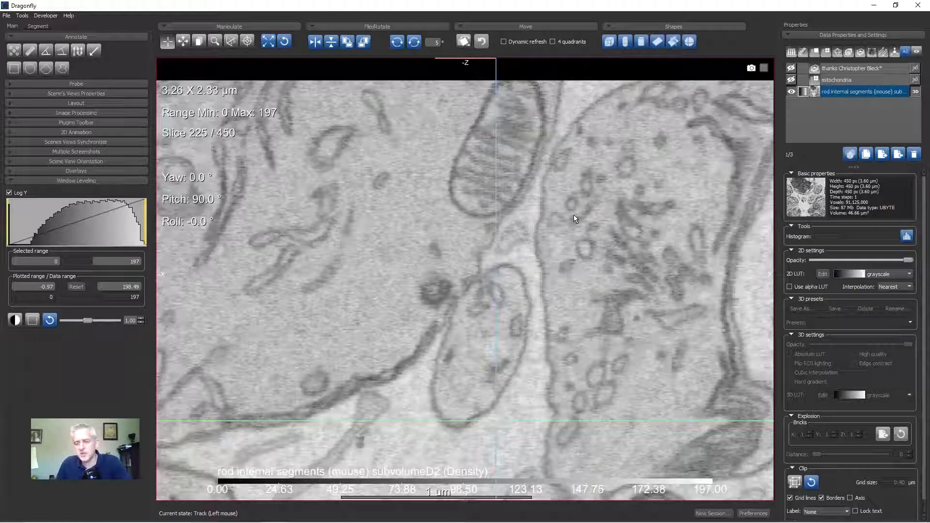
Step: Invert the values of the rod internal segments dataset in place without creating a new dataset, and close the inverter
double_click(835, 92)
right_click(836, 93)
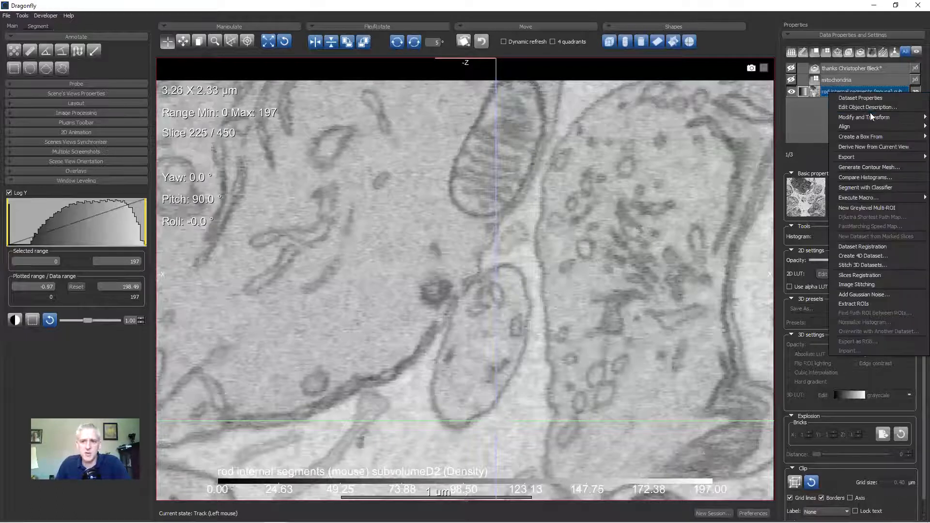
mouse_move(870, 115)
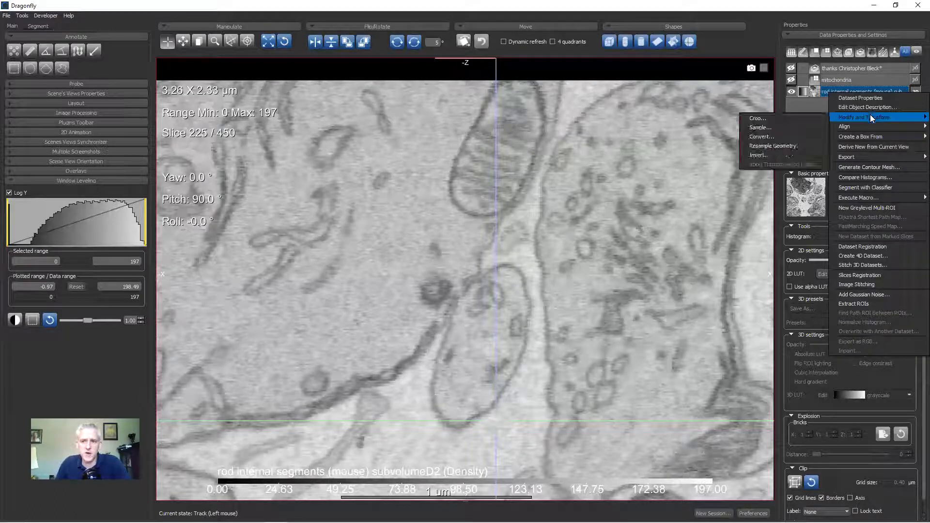
click(761, 154)
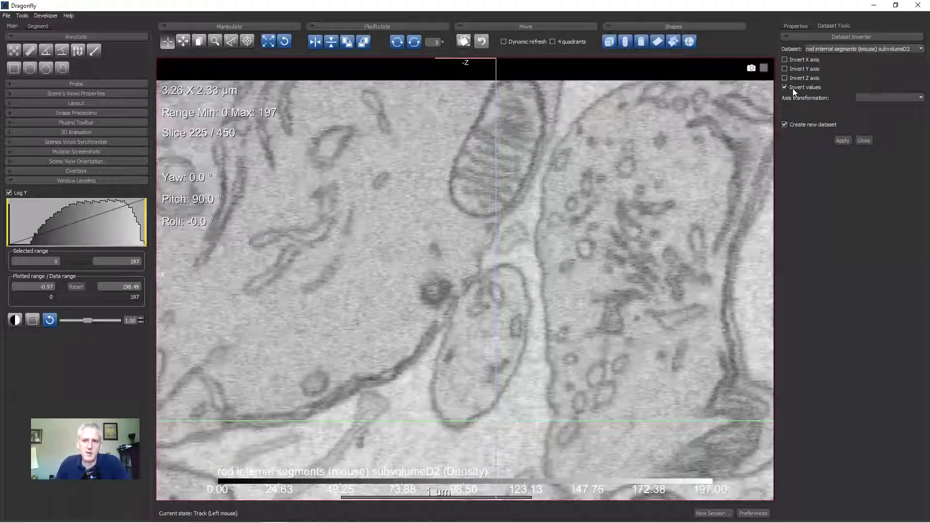
click(785, 124)
click(842, 140)
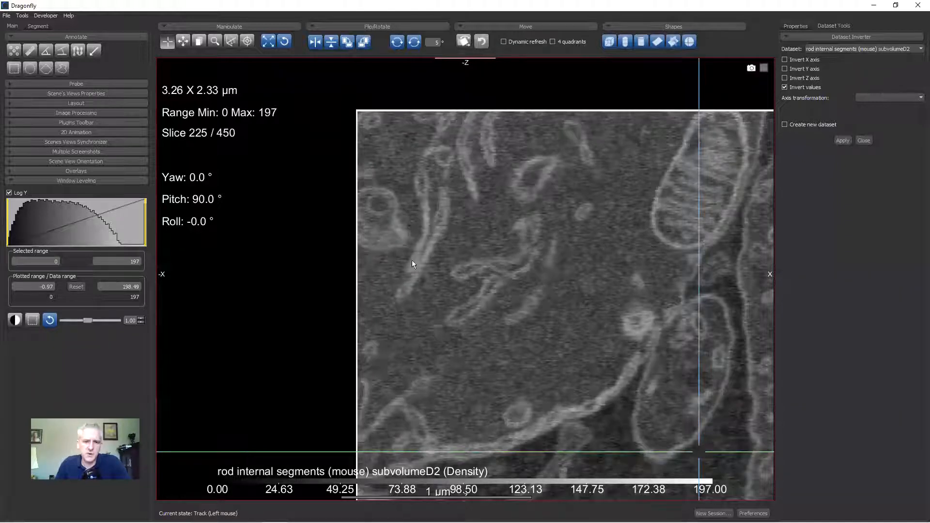
middle_drag(431, 228, 370, 152)
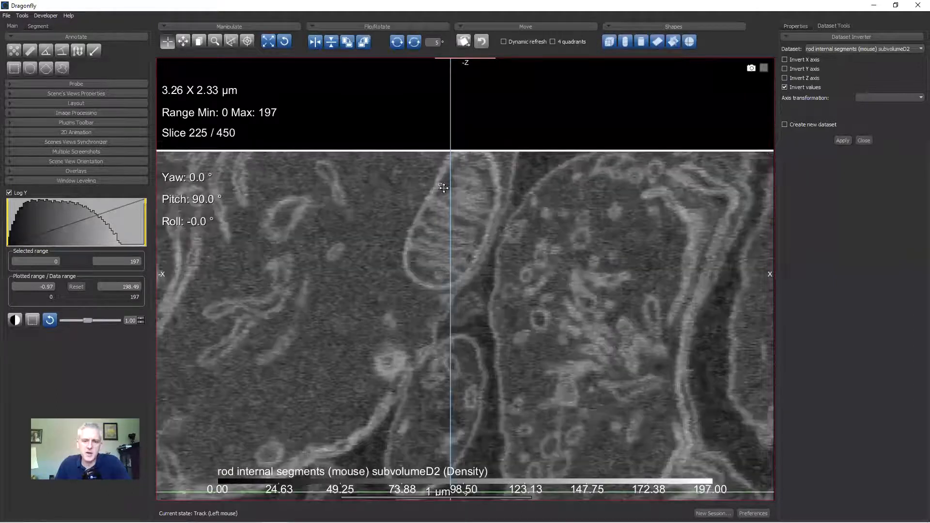
middle_drag(443, 187, 504, 161)
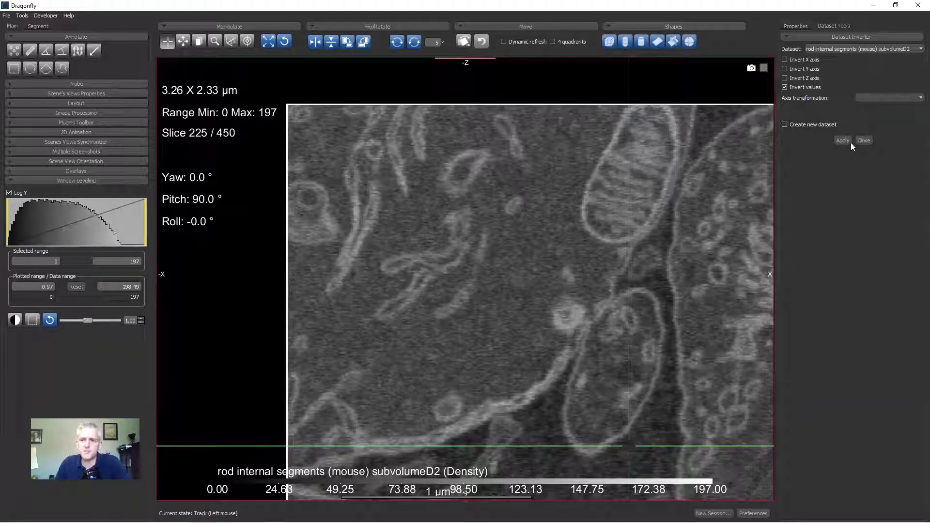
click(863, 141)
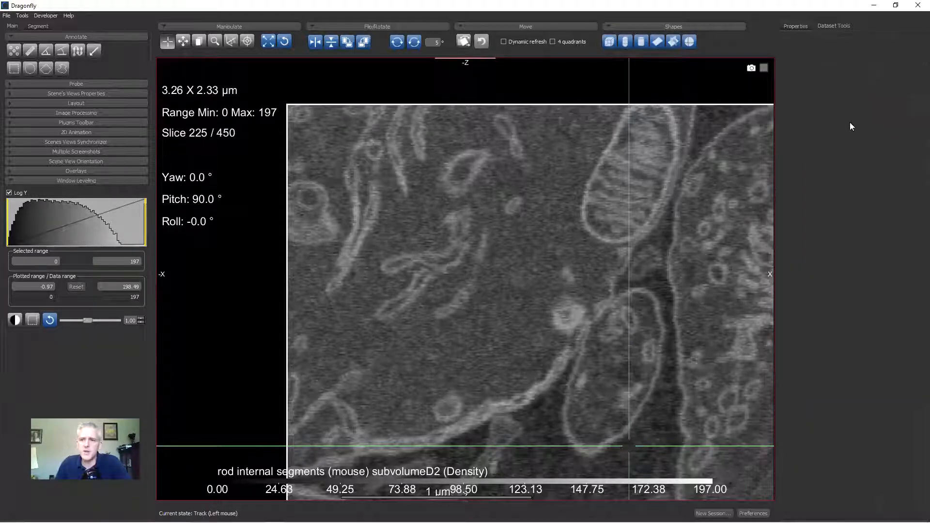
Step: Open the Dataset Cropper for the inverted rod internal segments dataset and set the X, Y and Z minimums to 2
click(788, 29)
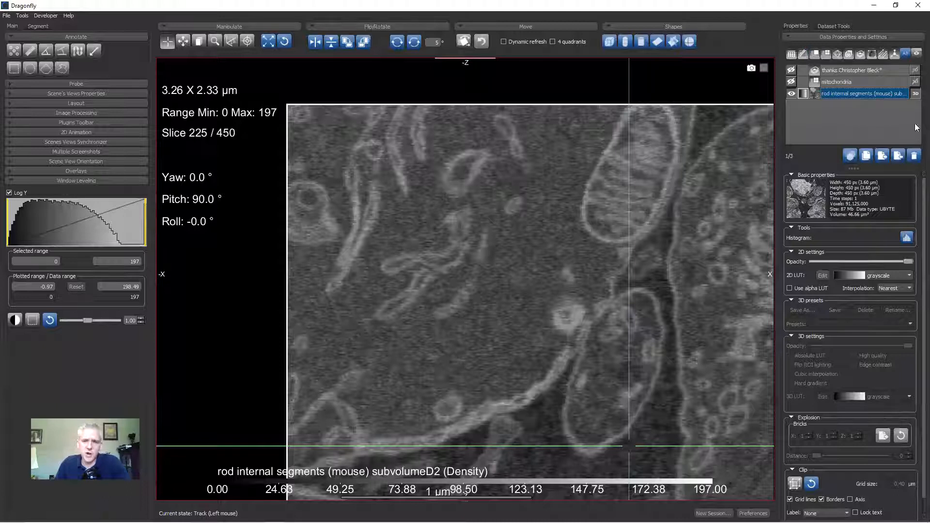
right_click(833, 94)
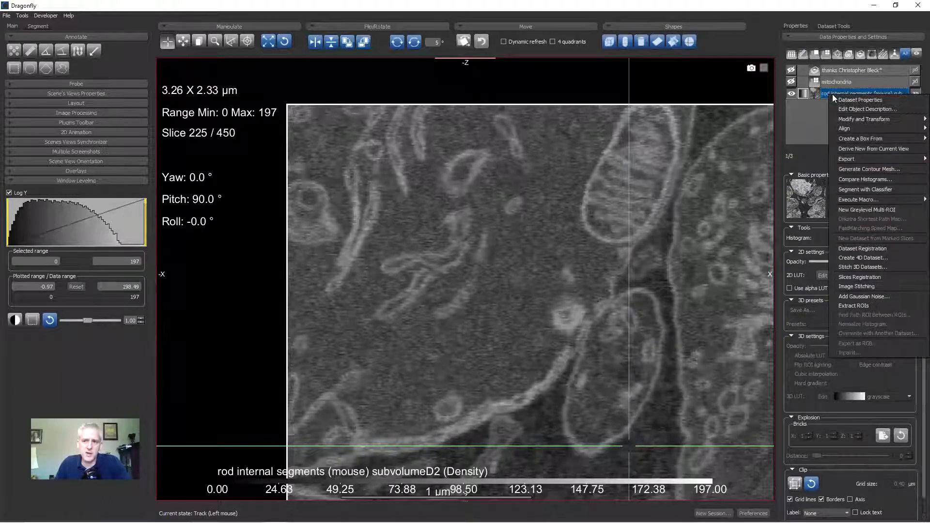
mouse_move(872, 119)
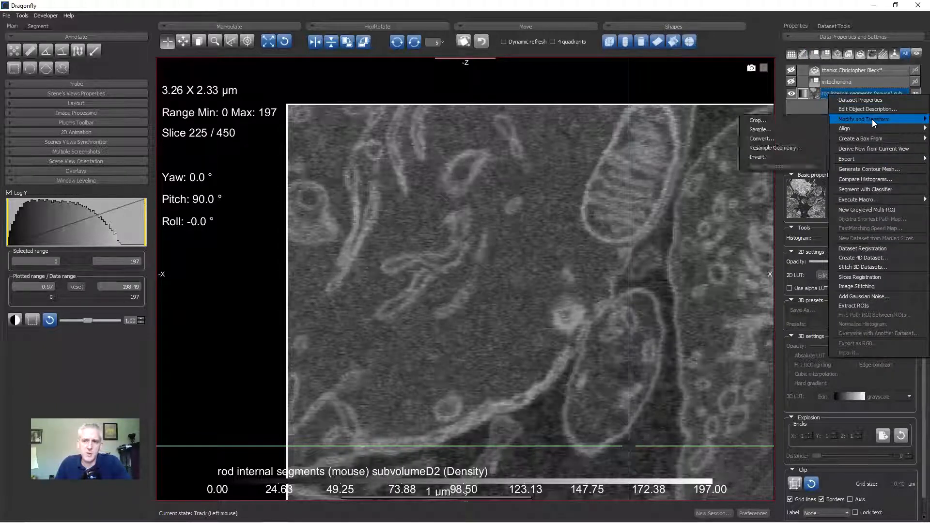
click(771, 119)
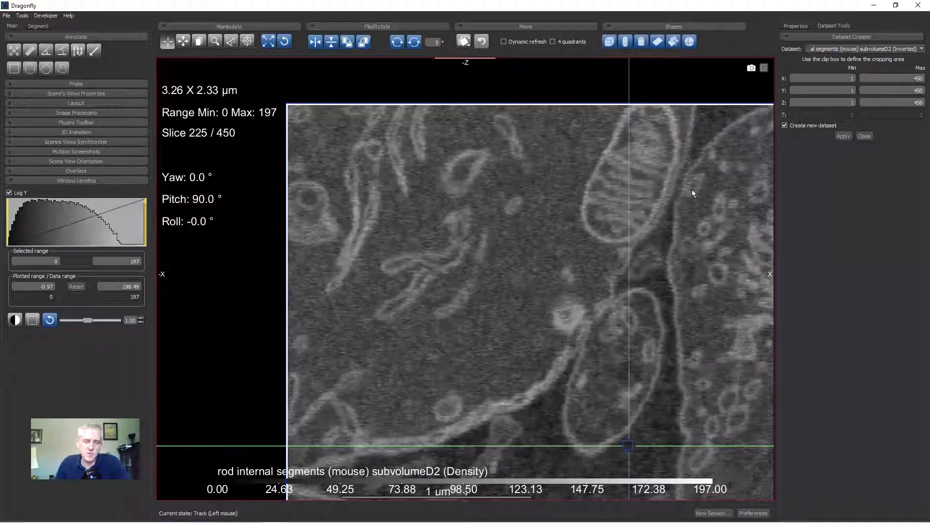
mouse_move(849, 79)
mouse_down()
mouse_move(861, 79)
mouse_move(862, 90)
mouse_up()
text(22)
click(849, 100)
text(2)
click(824, 78)
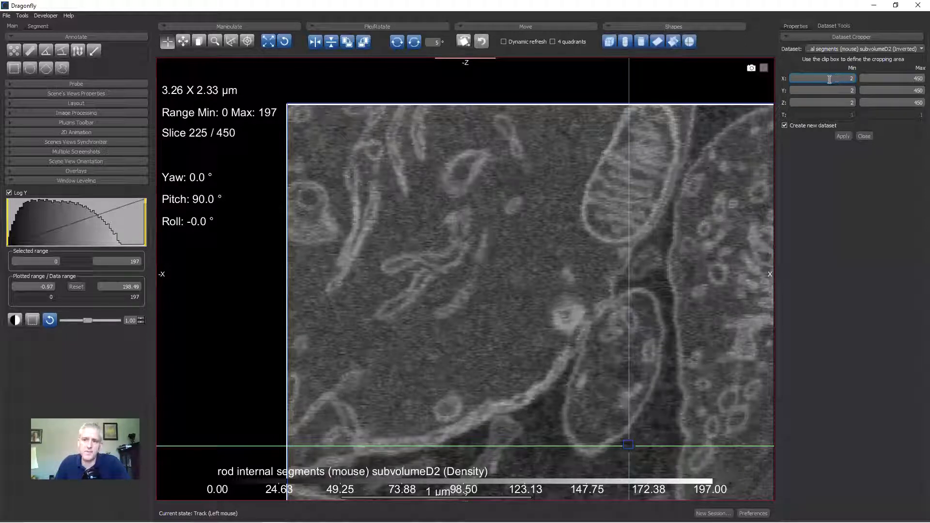
Step: Set the X, Y and Z maximums to 449 and crop the dataset in place without creating a new one
click(886, 79)
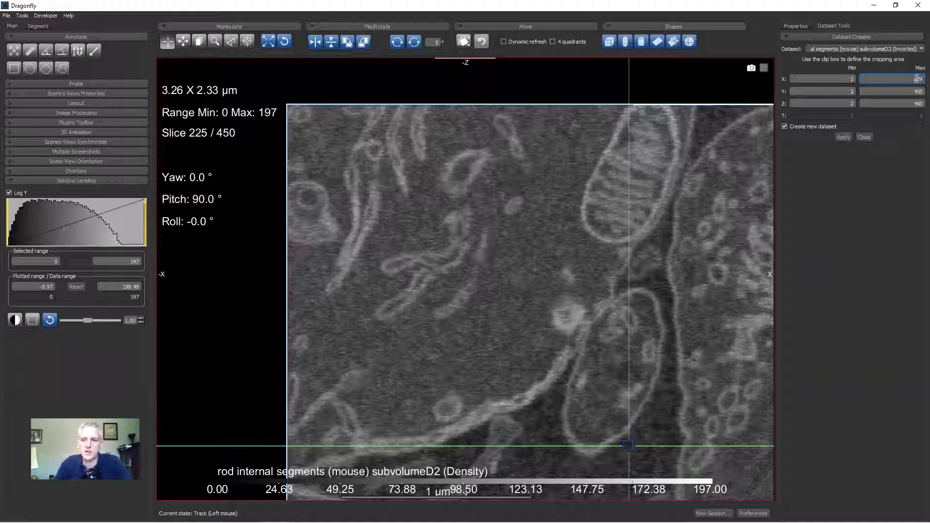
key(Tab)
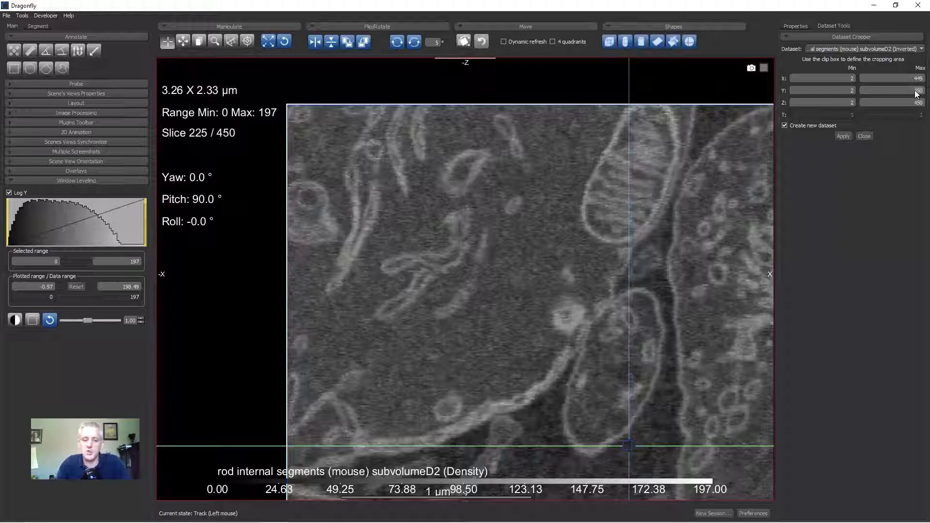
text(4)
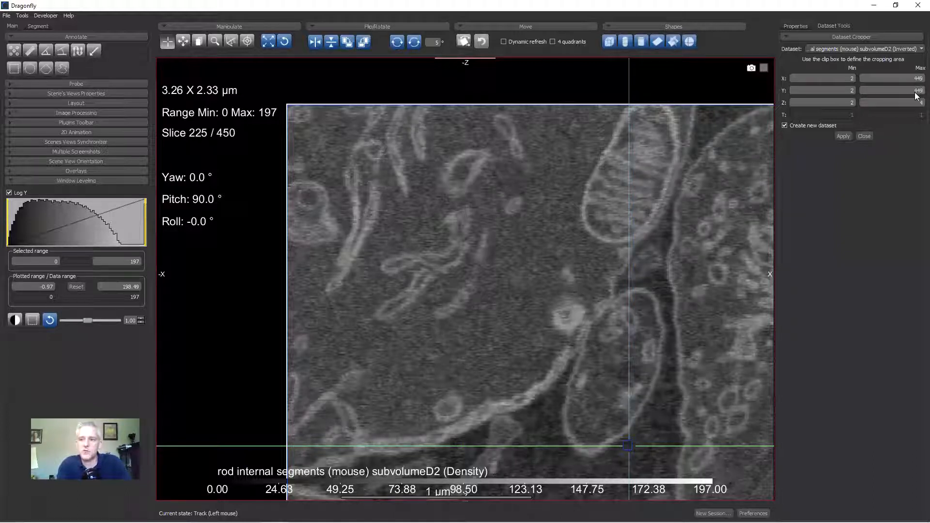
text(49)
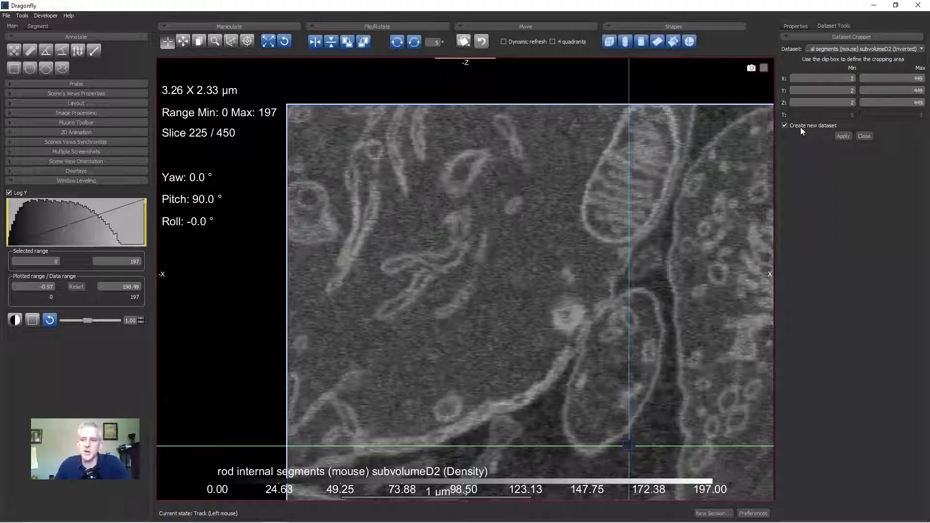
click(842, 137)
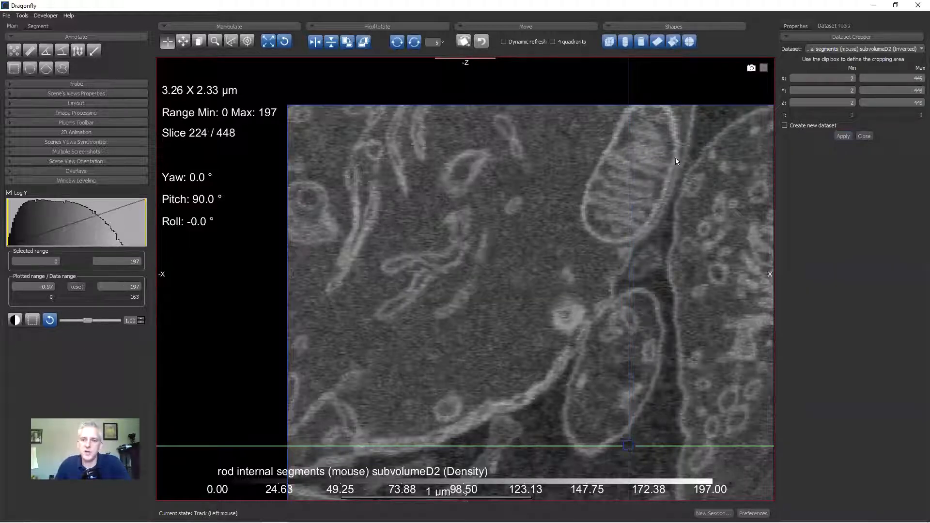
Step: Show the data properties and inspect the cropped rod internal segments dataset in the slice view and the 3D view
click(794, 25)
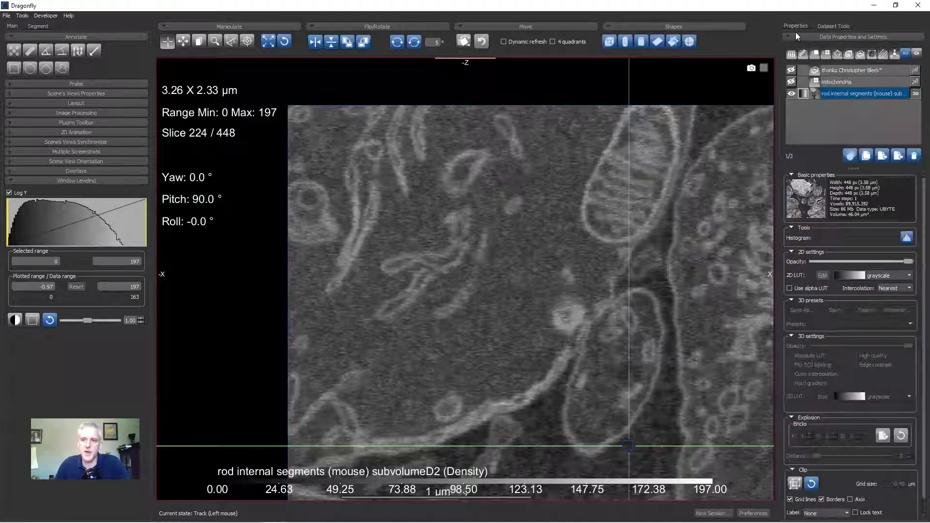
middle_drag(684, 345, 558, 295)
right_drag(558, 295, 558, 295)
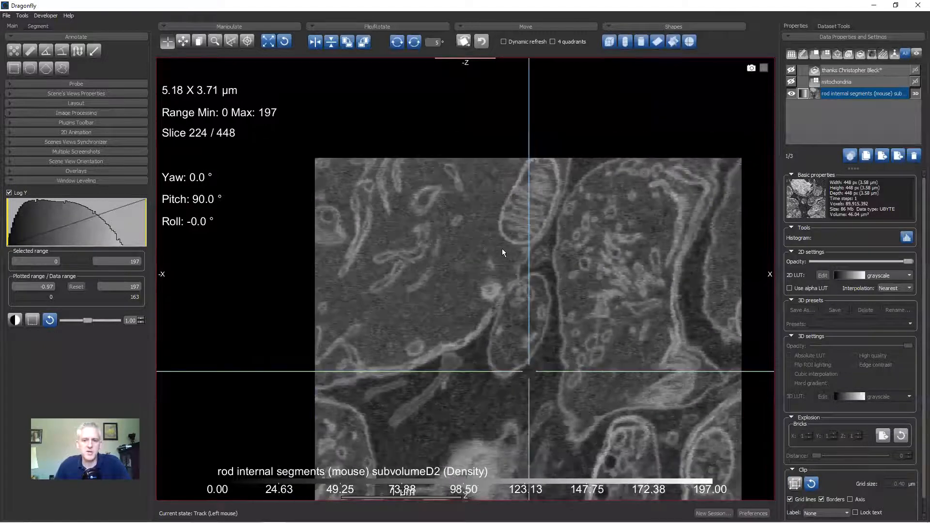
double_click(470, 248)
mouse_move(269, 151)
mouse_down()
mouse_move(307, 139)
mouse_move(235, 137)
mouse_move(274, 167)
mouse_move(310, 167)
mouse_move(323, 205)
mouse_move(248, 176)
mouse_move(298, 233)
mouse_move(362, 179)
mouse_move(267, 109)
mouse_move(254, 129)
mouse_move(289, 138)
mouse_move(322, 177)
mouse_move(324, 122)
mouse_move(370, 156)
mouse_move(357, 119)
mouse_move(361, 150)
mouse_move(293, 116)
mouse_move(285, 154)
mouse_move(295, 121)
mouse_move(303, 187)
mouse_move(239, 202)
mouse_move(234, 155)
mouse_move(338, 173)
mouse_move(265, 177)
mouse_move(317, 272)
mouse_up()
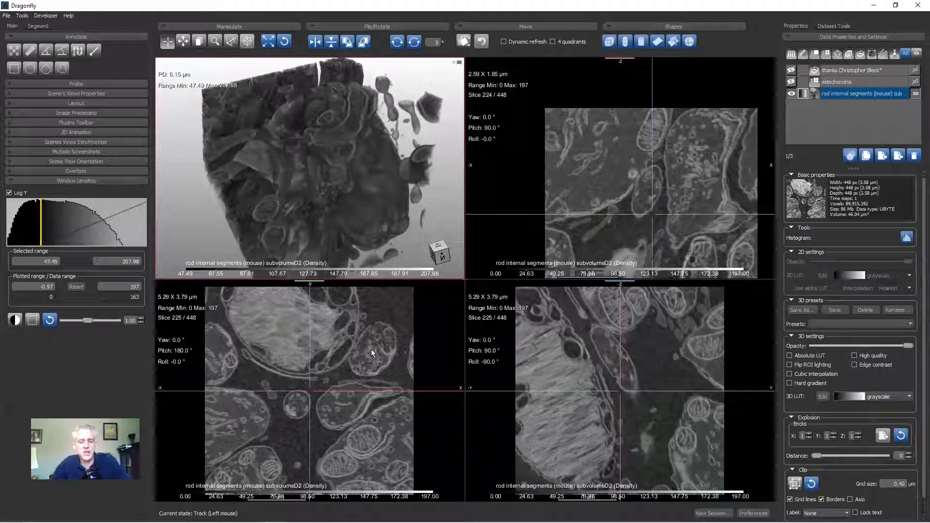
Step: Enlarge the XY slice view and create a new region of interest named mitochondrion on the cropped dataset's geometry
double_click(360, 357)
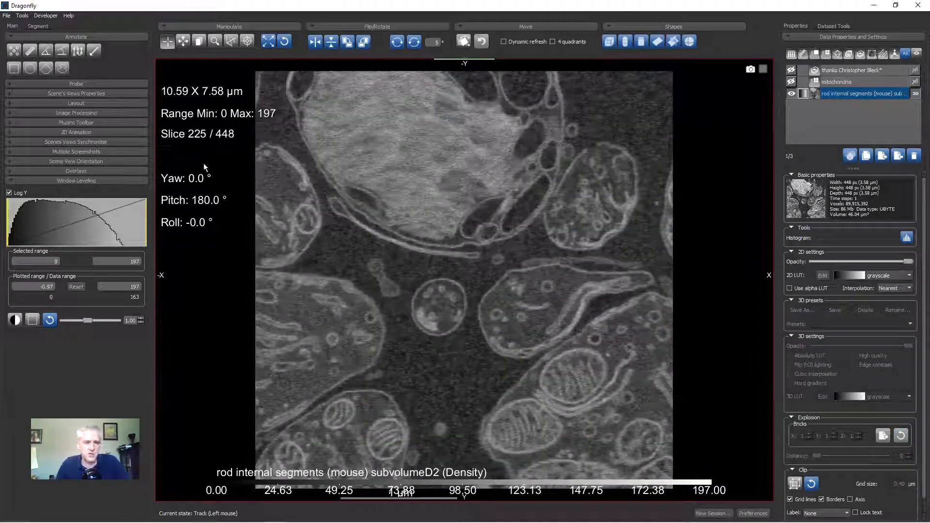
click(35, 26)
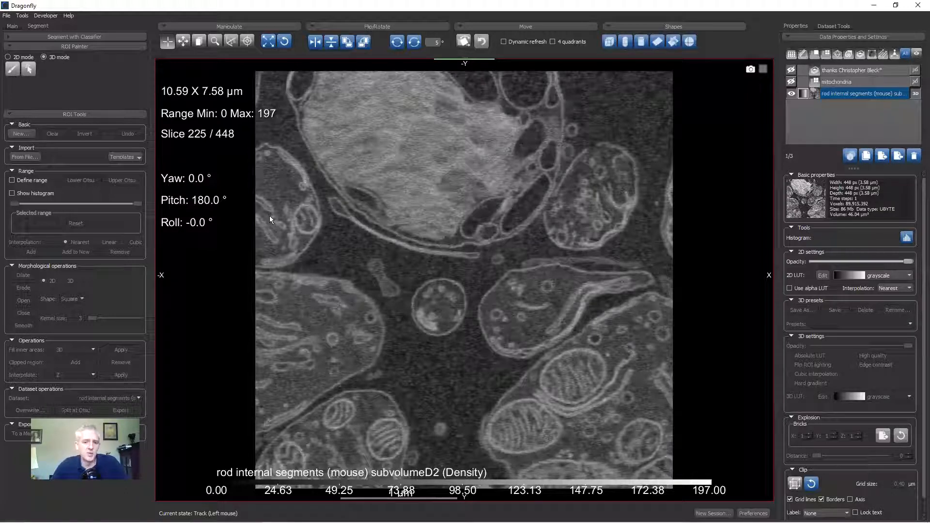
click(23, 133)
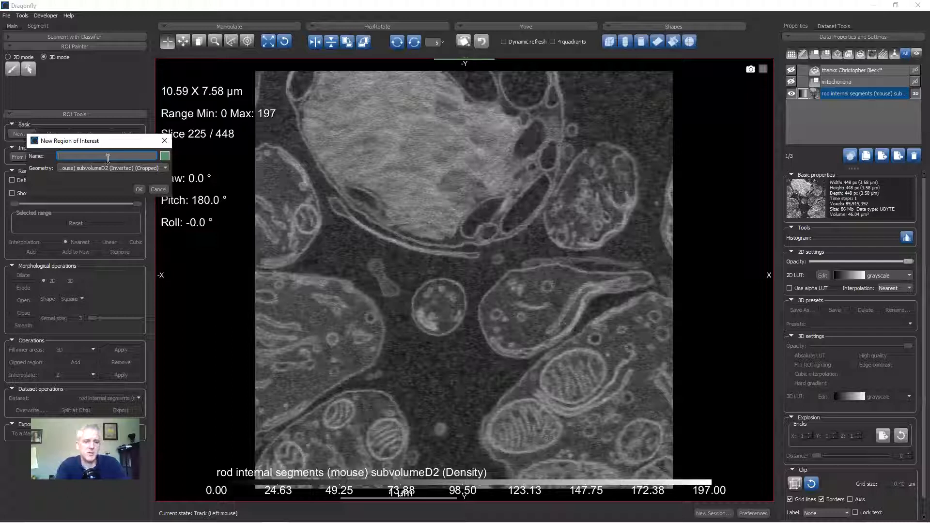
text(mitochondria)
key(Return)
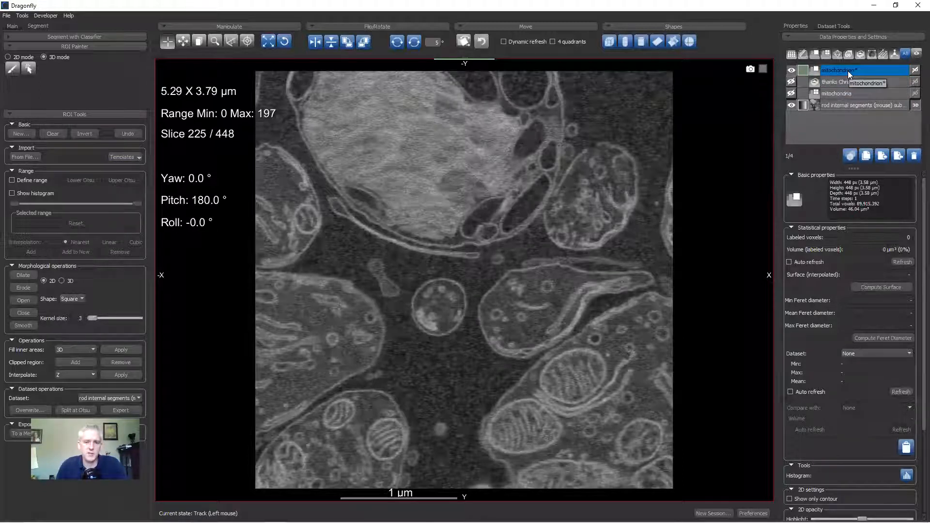
Step: Examine the two adjacent mitochondria near the lower edge of slice 225 up close
middle_drag(575, 237, 577, 205)
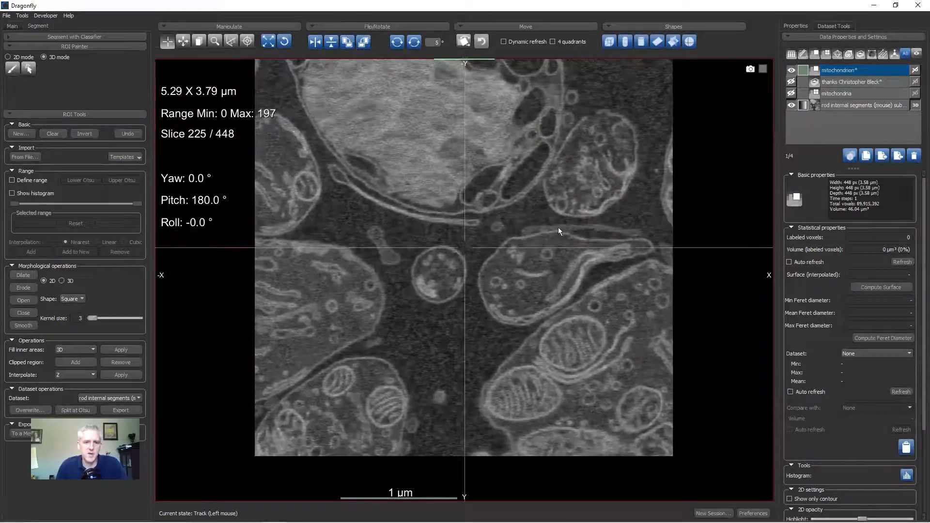
double_click(558, 228)
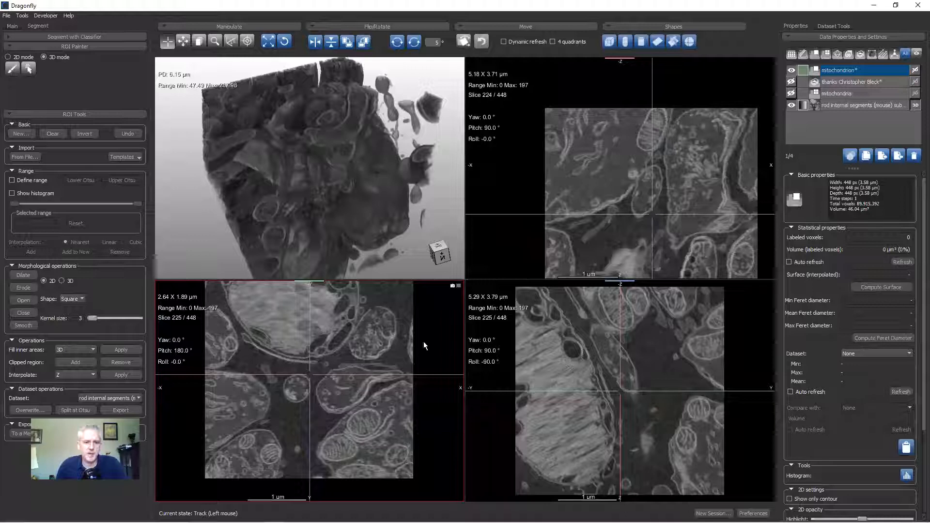
double_click(350, 348)
middle_drag(508, 246, 373, 114)
right_drag(462, 125, 499, 316)
middle_drag(495, 318, 468, 130)
right_drag(461, 188, 461, 214)
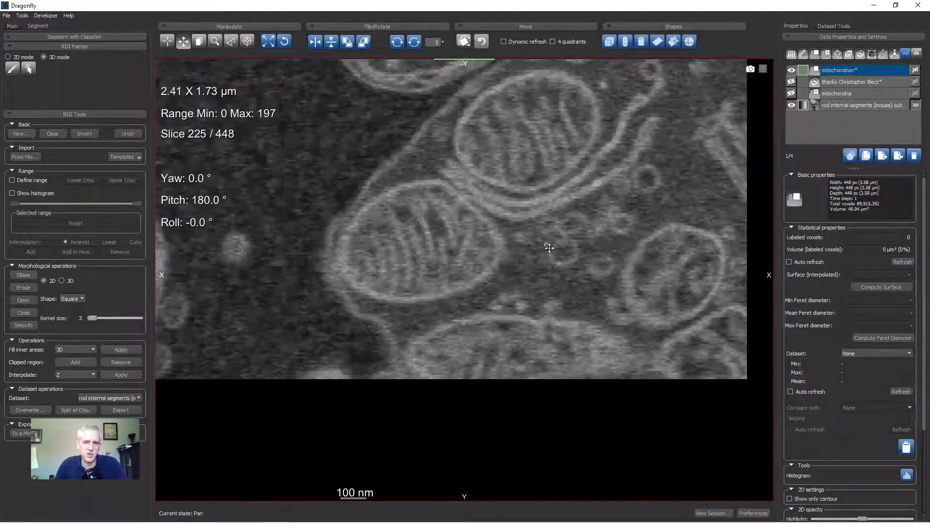
middle_drag(549, 248, 572, 300)
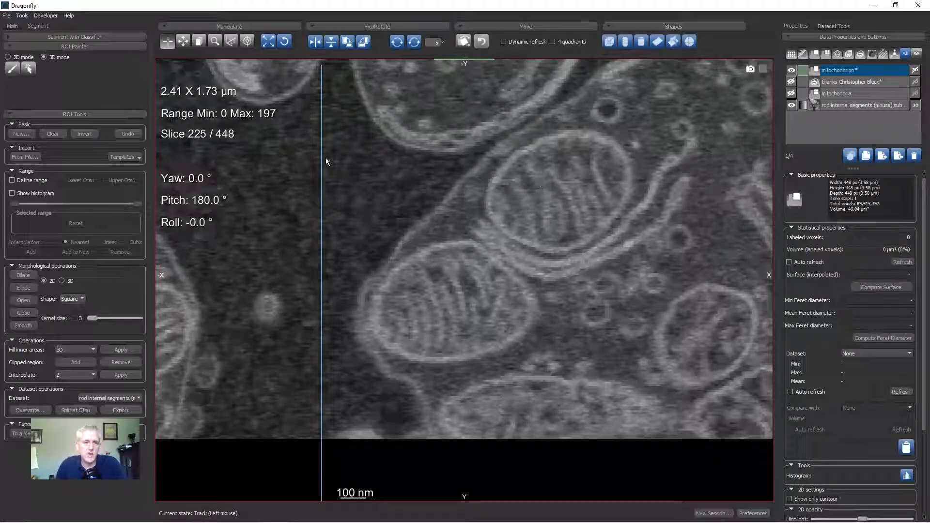
Step: Set the ROI Painter to 2D mode with the circular brush and select the mitochondrion ROI as the painting target
click(9, 58)
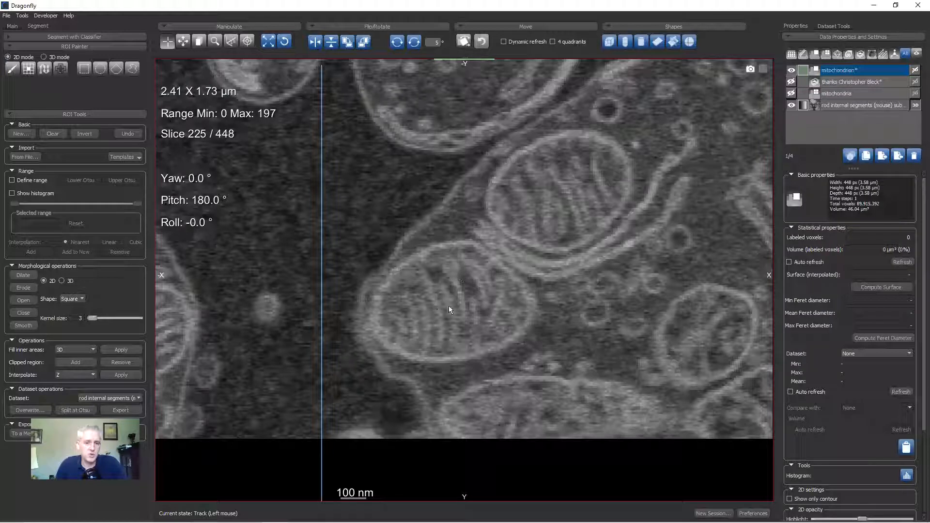
click(11, 72)
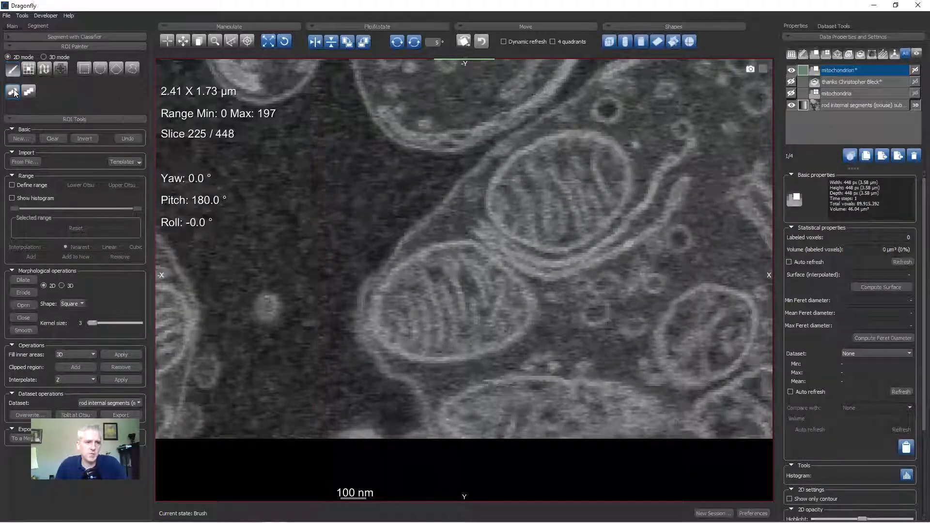
click(13, 92)
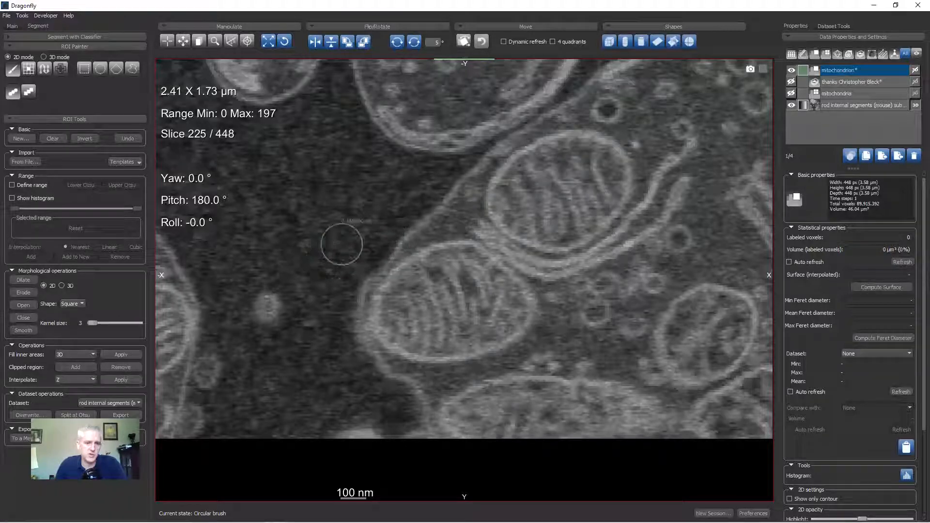
double_click(838, 71)
key(Return)
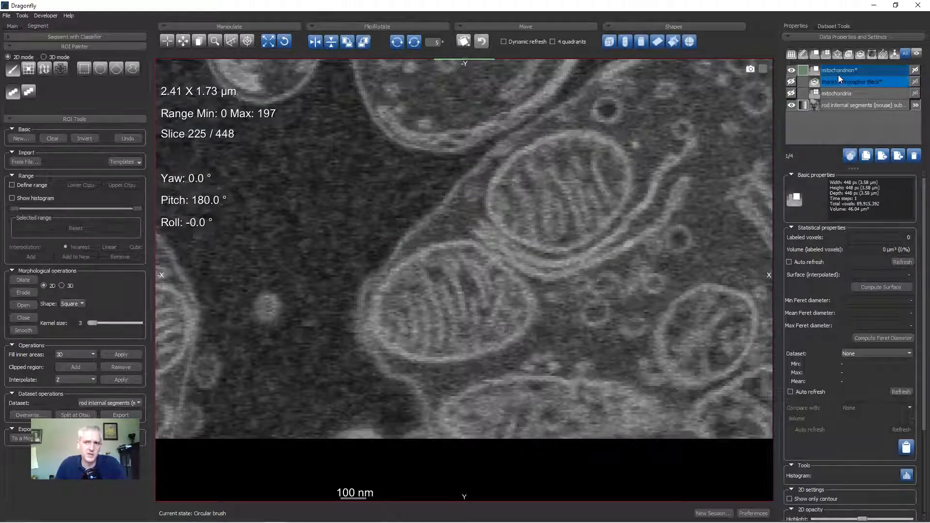
double_click(829, 72)
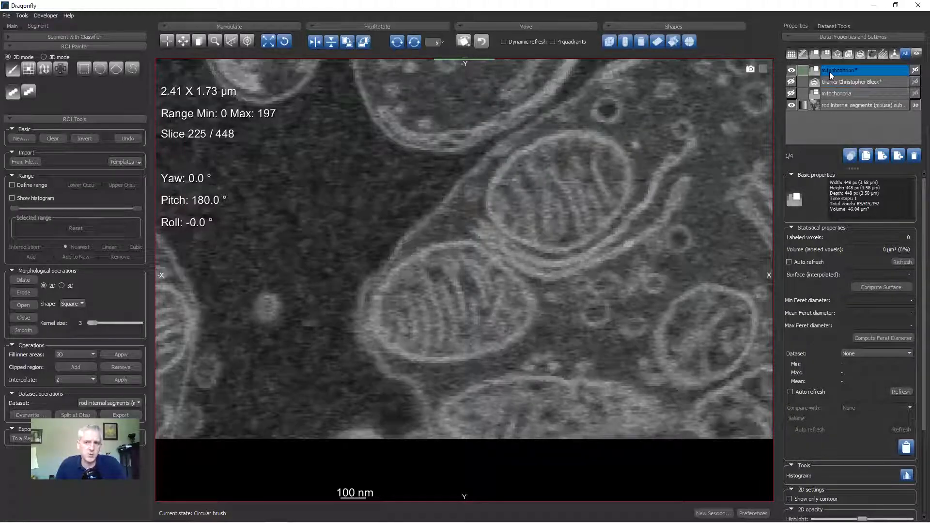
click(831, 70)
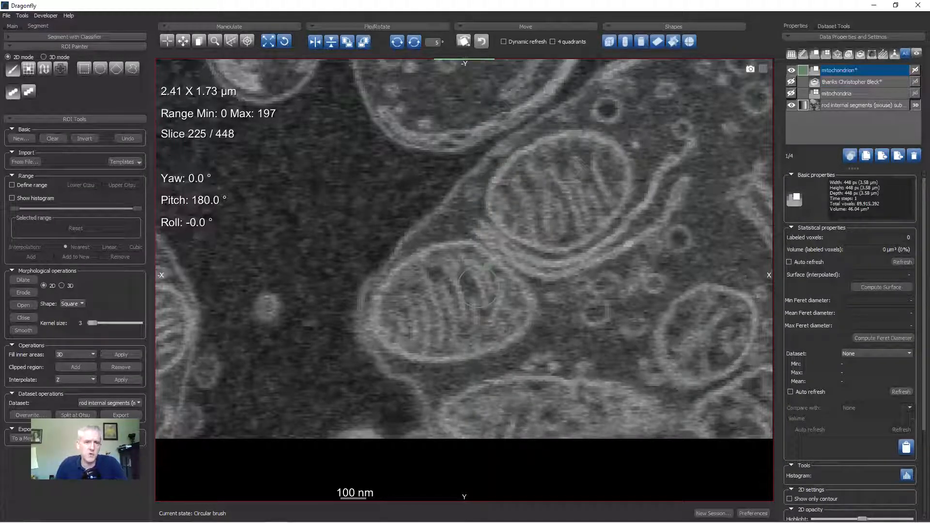
key(Return)
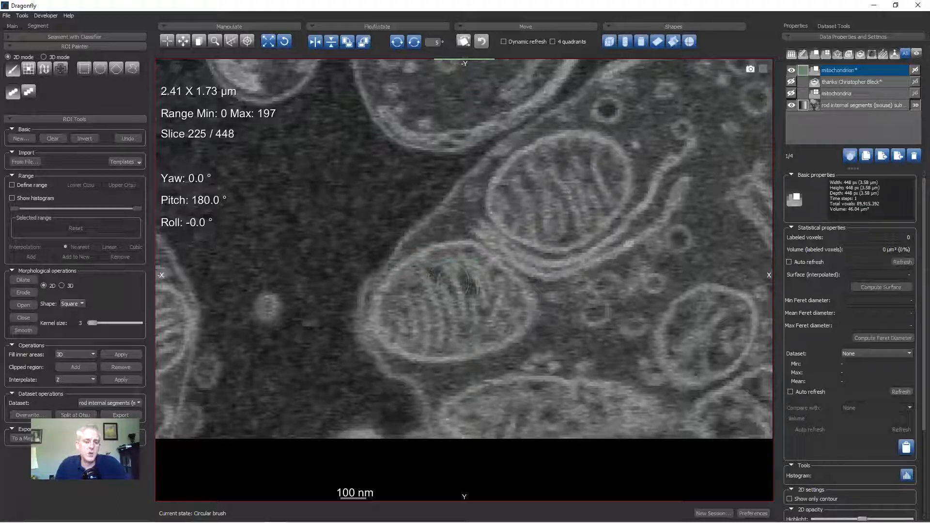
Step: Paint the lower-left of the two adjacent mitochondria on slice 225 into the ROI with the circular brush
key(ctrl)
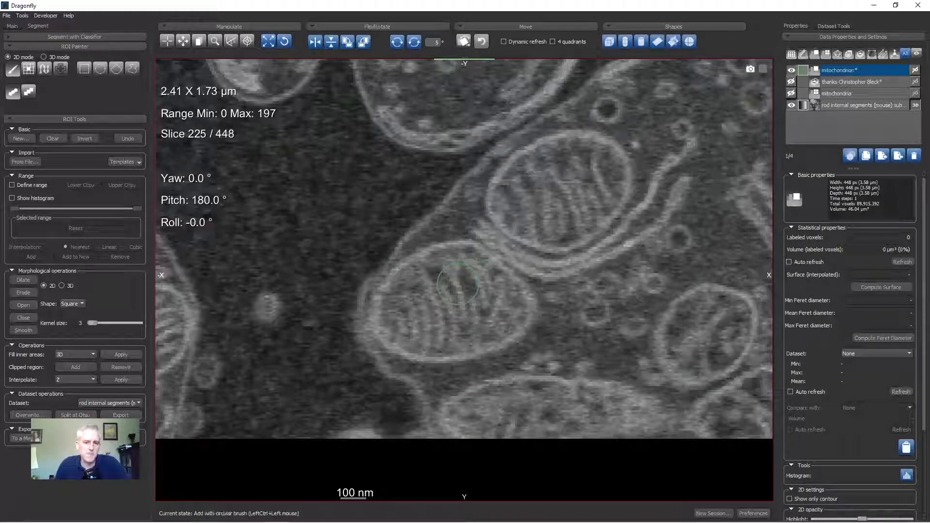
mouse_move(457, 284)
ctrl+mouse_down()
mouse_move(456, 272)
mouse_move(426, 274)
mouse_move(395, 316)
mouse_move(438, 342)
mouse_move(482, 340)
mouse_move(514, 310)
mouse_move(507, 290)
mouse_move(477, 276)
mouse_move(453, 303)
mouse_move(475, 299)
ctrl+mouse_up()
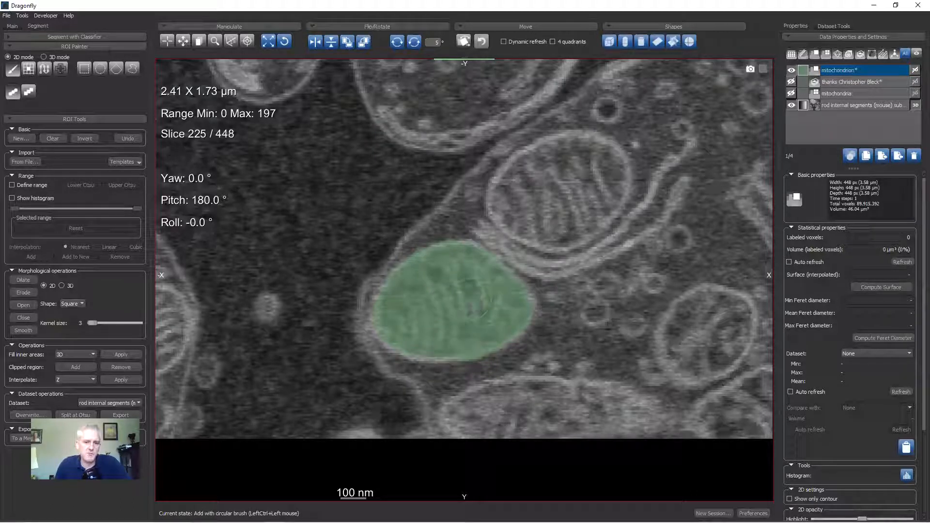
Step: Paint part of the neighbouring upper mitochondrion on slice 225 and erase it again
mouse_move(533, 162)
ctrl+mouse_down()
mouse_move(516, 216)
mouse_move(553, 231)
mouse_move(598, 206)
ctrl+mouse_up()
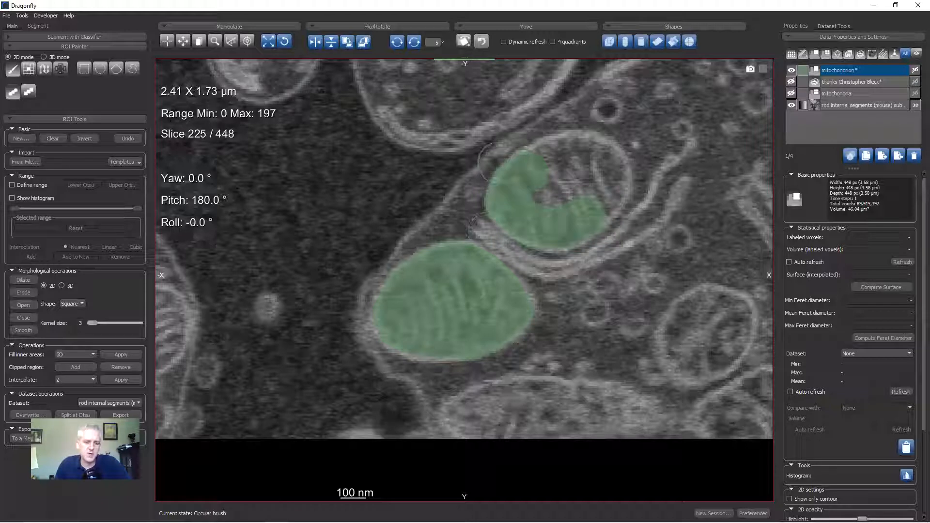
mouse_move(513, 155)
shift+mouse_down()
mouse_move(506, 181)
mouse_move(526, 225)
mouse_move(593, 204)
mouse_move(533, 189)
mouse_move(562, 160)
shift+mouse_up()
key(ctrl)
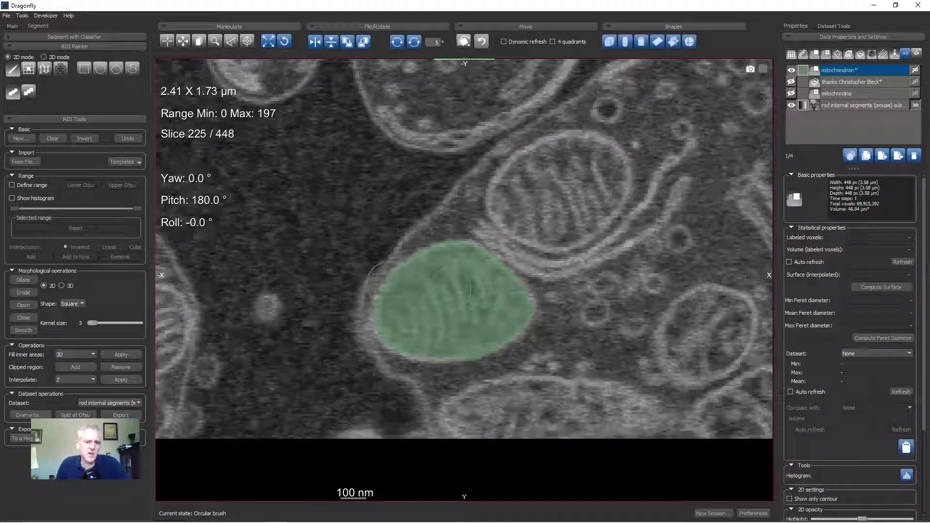
Step: Resize the brush, overpaint the lower mitochondrion's outline on slice 225 and erase the excess back to its membrane
key(ctrl)
ctrl+scroll(334, 259, down, 3)
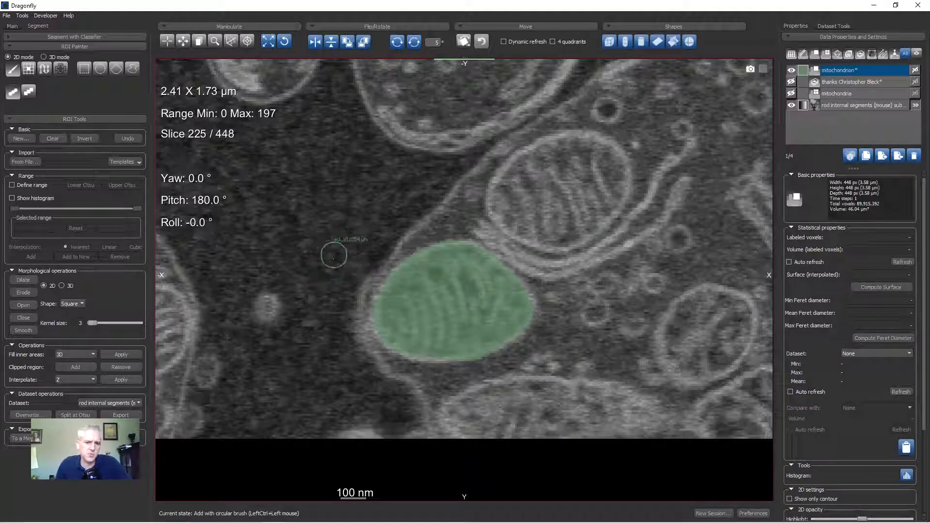
key(ctrl)
mouse_move(463, 257)
ctrl+mouse_down()
mouse_move(383, 272)
mouse_move(465, 371)
mouse_move(533, 286)
mouse_move(523, 252)
ctrl+mouse_up()
key(shift)
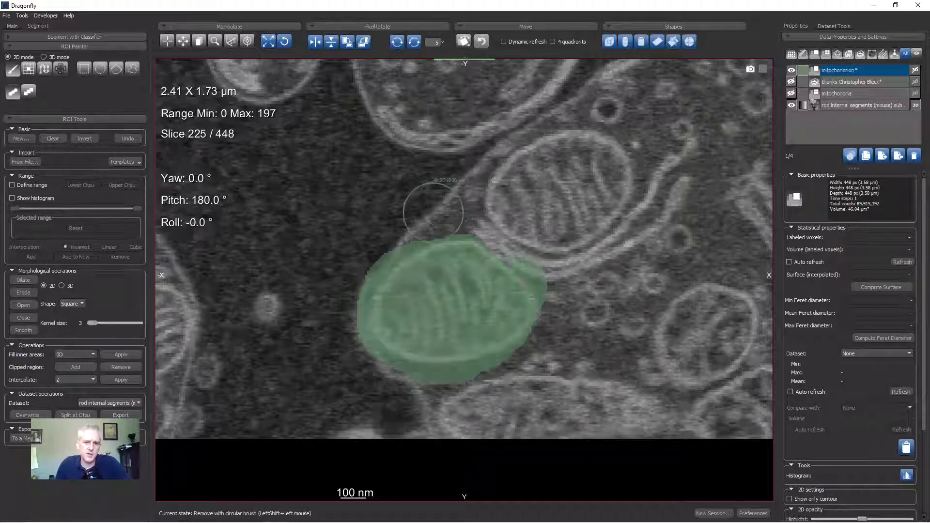
mouse_move(385, 234)
shift+mouse_down()
mouse_move(363, 245)
mouse_move(339, 301)
mouse_move(354, 361)
mouse_move(370, 379)
mouse_move(479, 390)
mouse_move(521, 361)
mouse_move(557, 327)
mouse_move(572, 293)
mouse_move(569, 235)
mouse_move(533, 279)
mouse_move(557, 303)
shift+mouse_up()
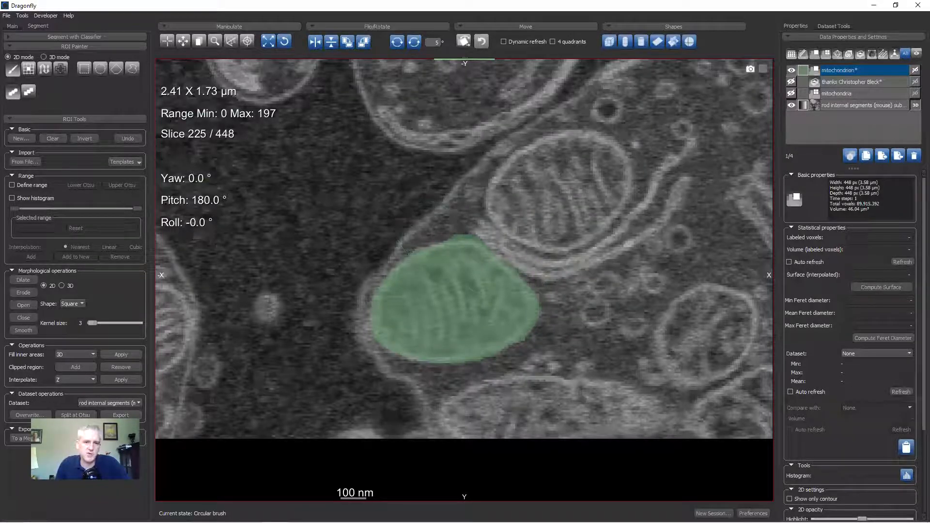
key(shift)
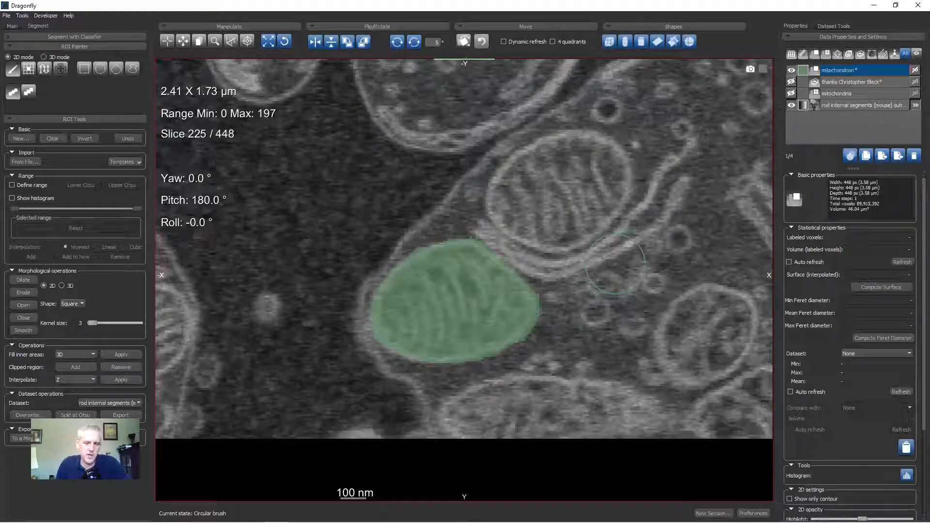
Step: Paint the same lower mitochondrion into the ROI on slice 230 with the circular brush
scroll(616, 265, down, 3)
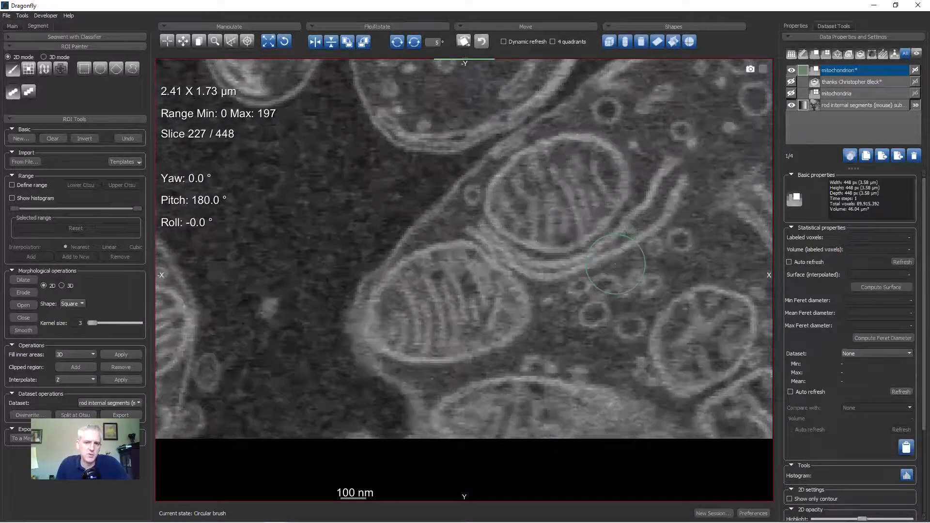
scroll(615, 264, up, 1)
scroll(616, 264, up, 2)
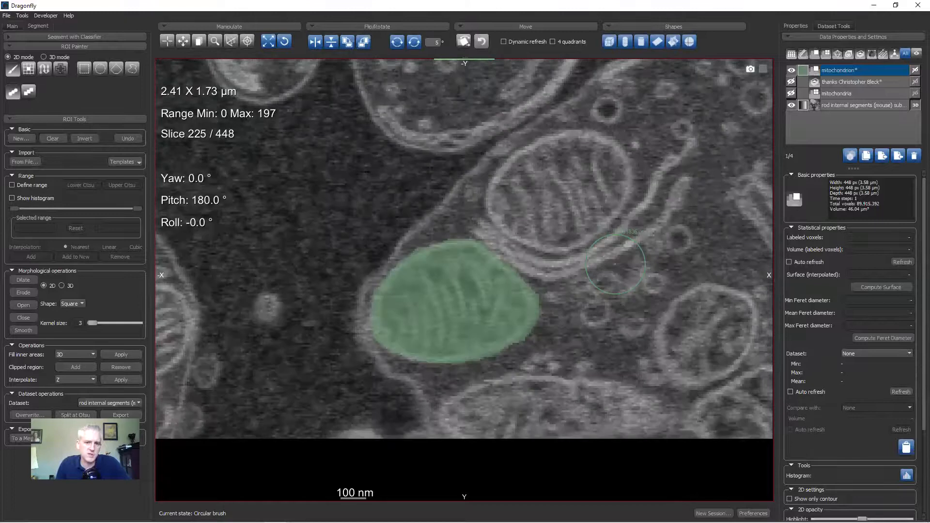
scroll(612, 260, down, 5)
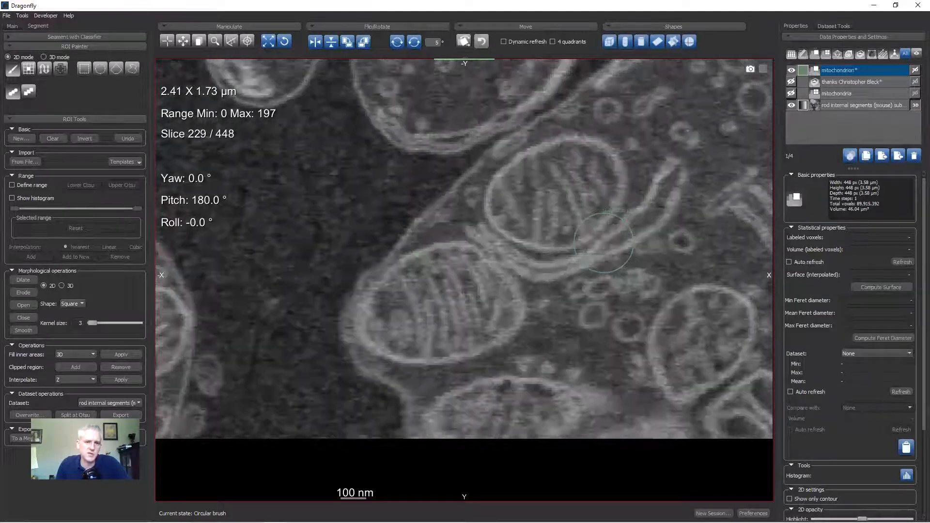
ctrl+drag(426, 271, 383, 303)
mouse_move(382, 335)
ctrl+mouse_down()
mouse_move(395, 347)
mouse_move(421, 322)
mouse_move(450, 334)
mouse_move(496, 318)
mouse_move(509, 327)
mouse_move(458, 259)
ctrl+mouse_up()
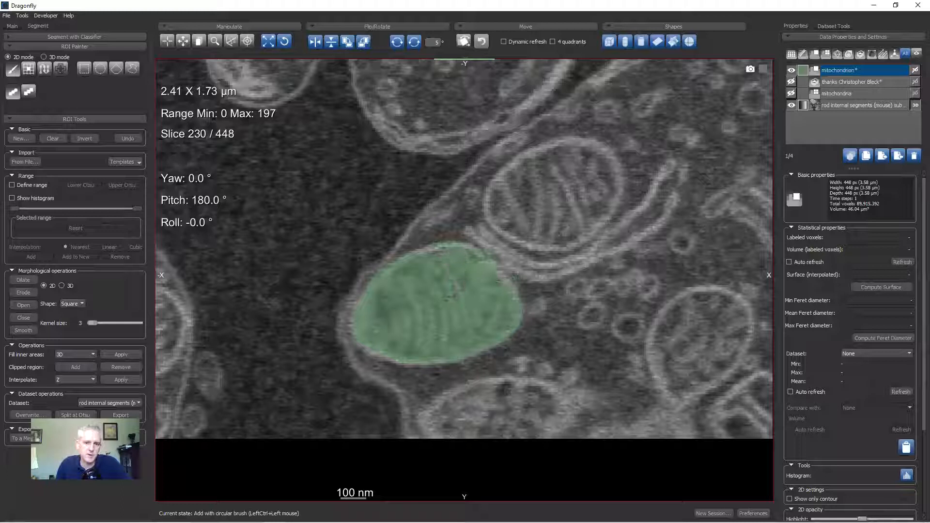
Step: Fill the same lower mitochondrion into the ROI on slice 221 with the circular brush
scroll(441, 295, down, 8)
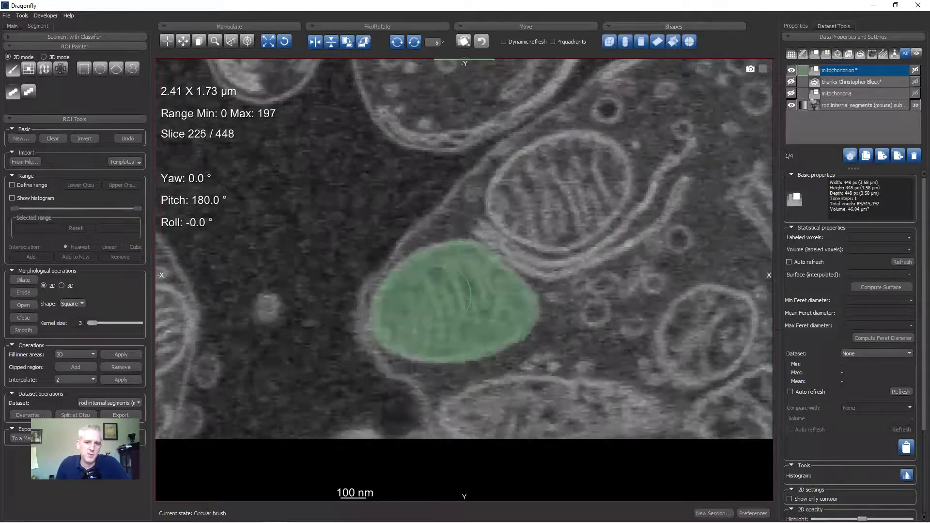
scroll(441, 295, down, 1)
mouse_move(439, 288)
ctrl+mouse_down()
mouse_move(427, 284)
mouse_move(419, 308)
mouse_move(434, 332)
mouse_move(511, 315)
mouse_move(526, 298)
mouse_move(475, 291)
mouse_move(467, 274)
ctrl+mouse_up()
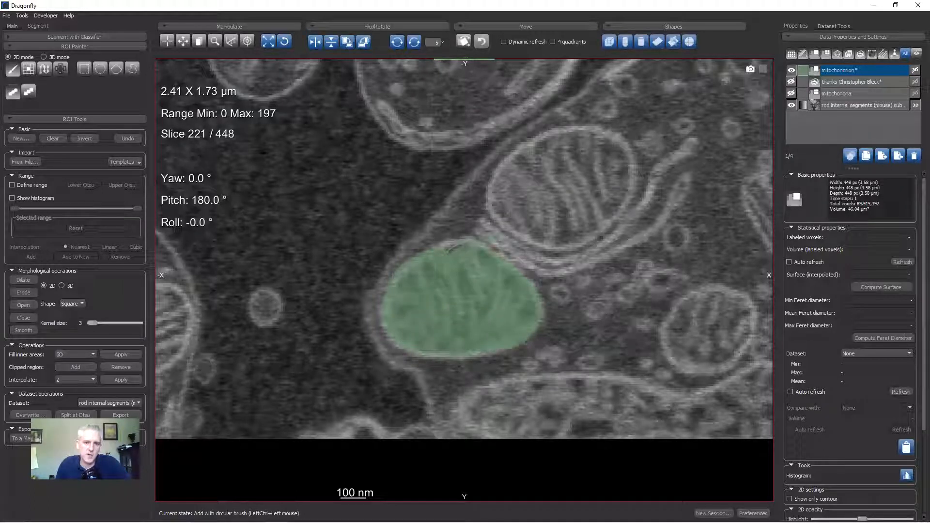
ctrl+drag(477, 254, 484, 264)
Step: Erase the paint overflowing the mitochondrion's upper edge on slice 221 and reduce the brush size
key(shift)
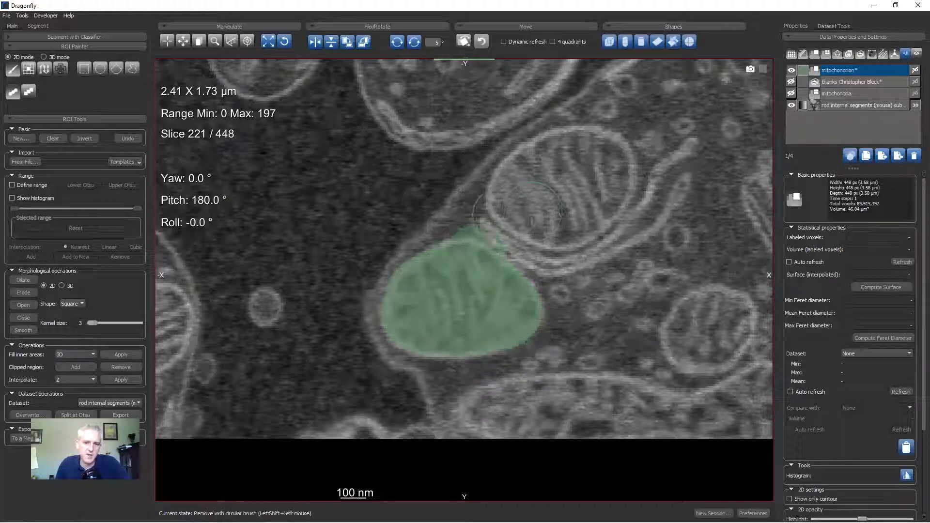
shift+drag(443, 191, 454, 204)
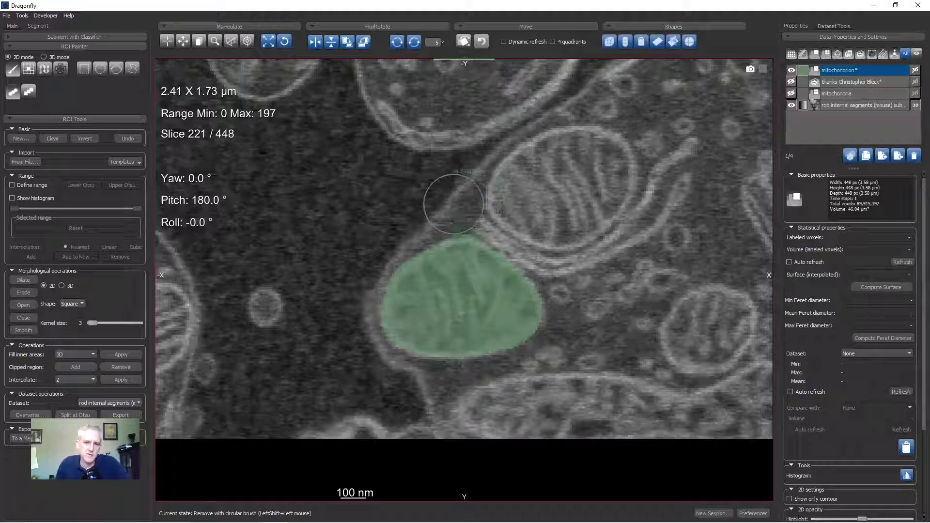
shift+scroll(456, 201, down, 5)
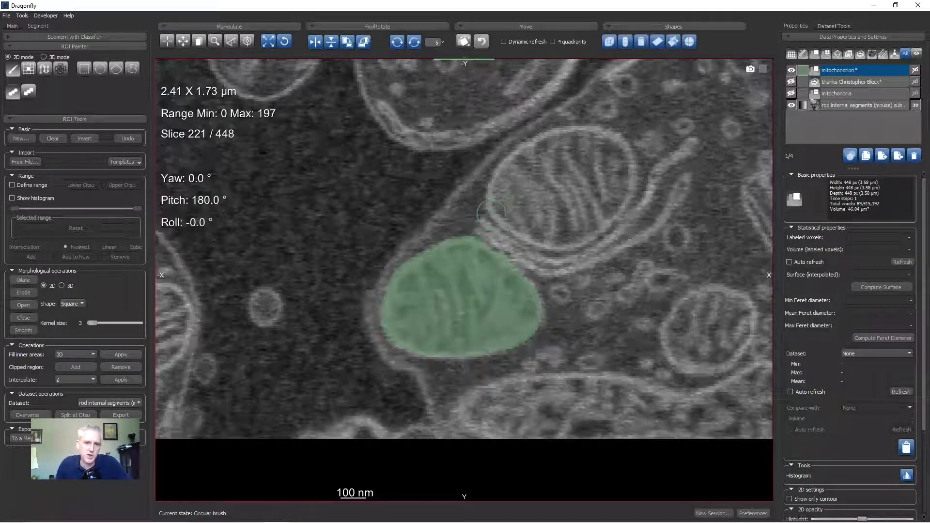
Step: Return to the four-view layout, centre the crosshair on the painted mitochondrion and enlarge its painted slices in the XZ view
scroll(492, 212, up, 4)
scroll(492, 212, down, 2)
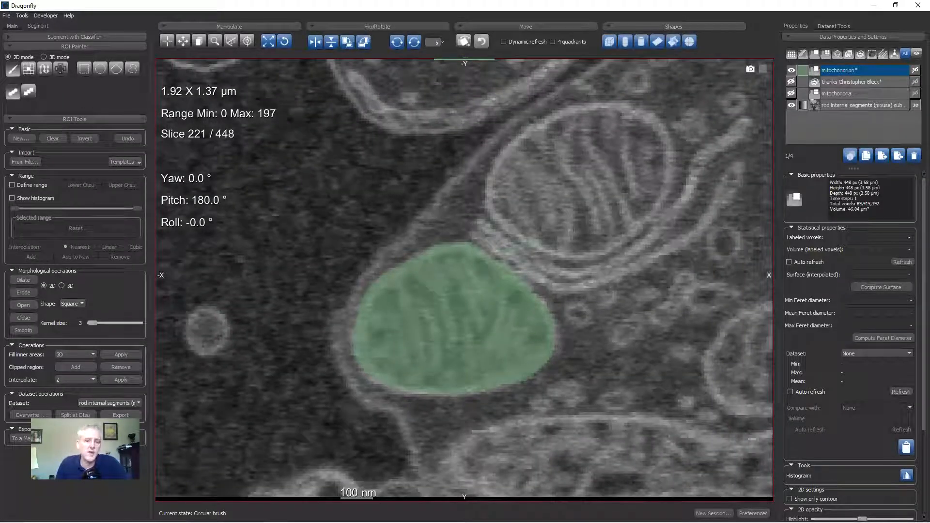
key(space)
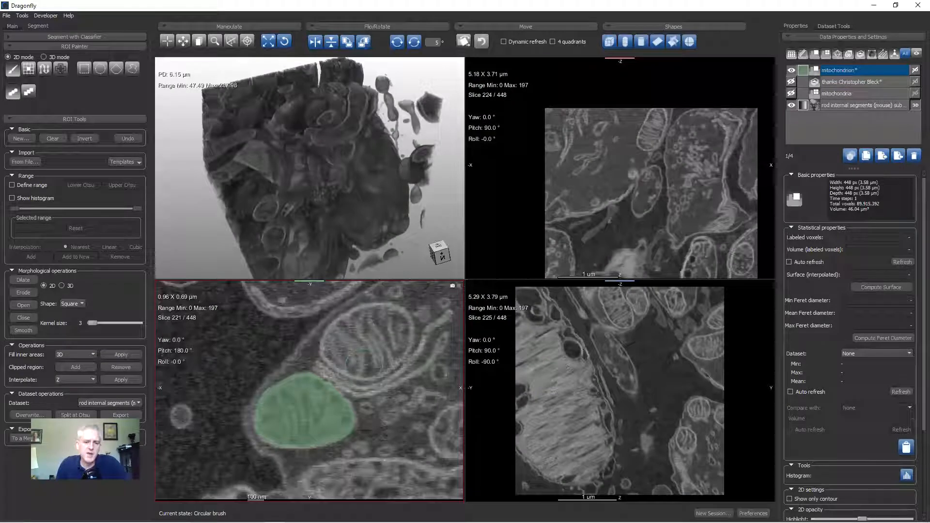
scroll(358, 363, down, 12)
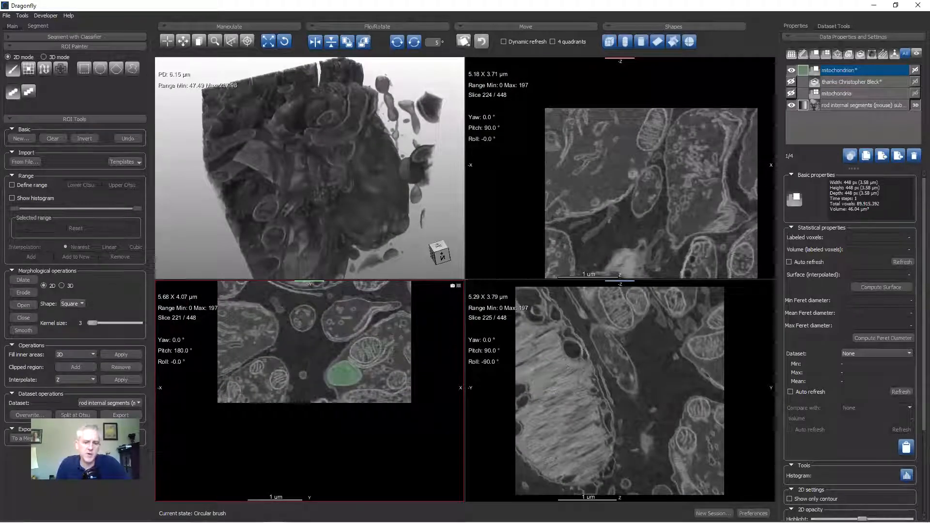
key(Escape)
drag(324, 318, 347, 374)
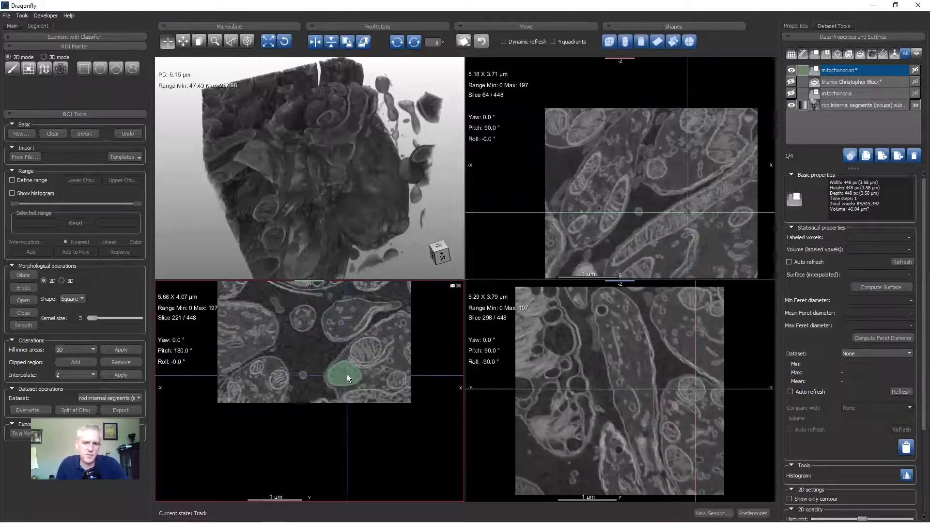
key(space)
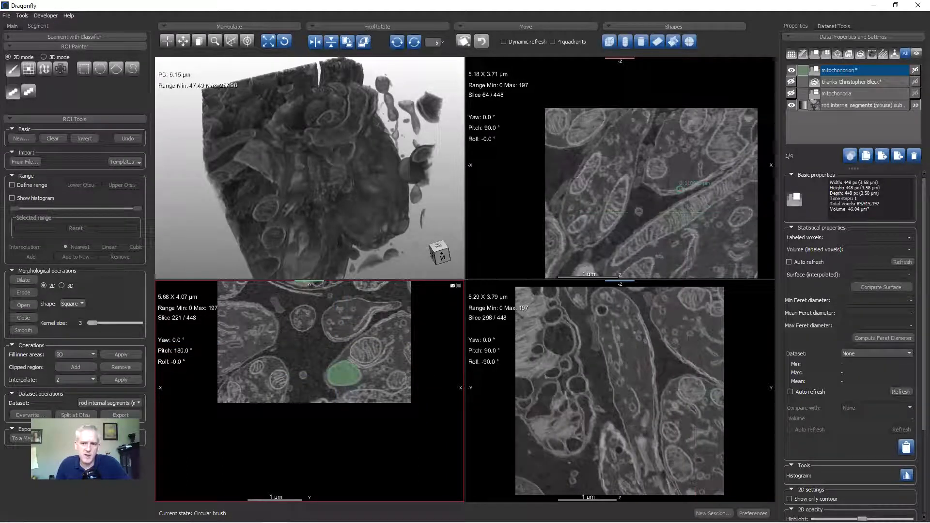
ctrl+scroll(620, 168, up, 5)
ctrl+scroll(689, 250, up, 3)
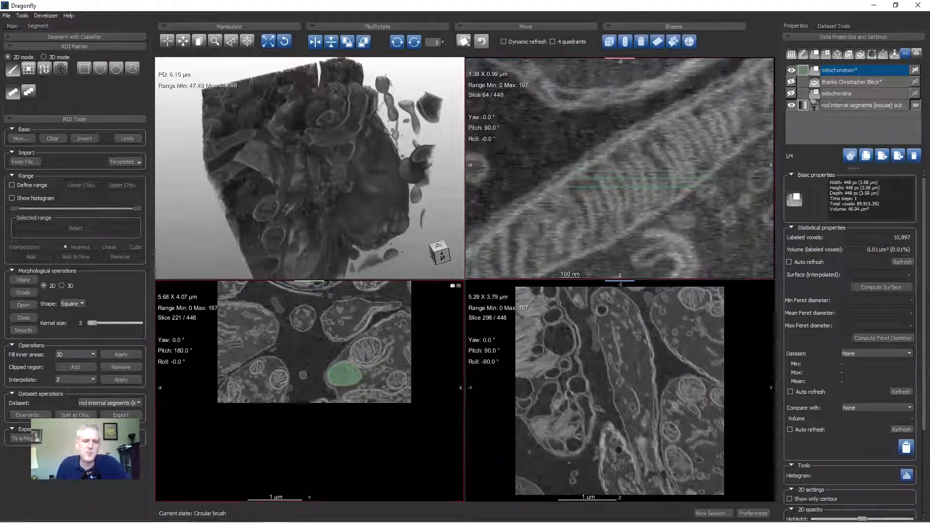
Step: Interpolate the mitochondrion ROI along Z to fill the slices between the painted ones
middle_drag(300, 370, 296, 399)
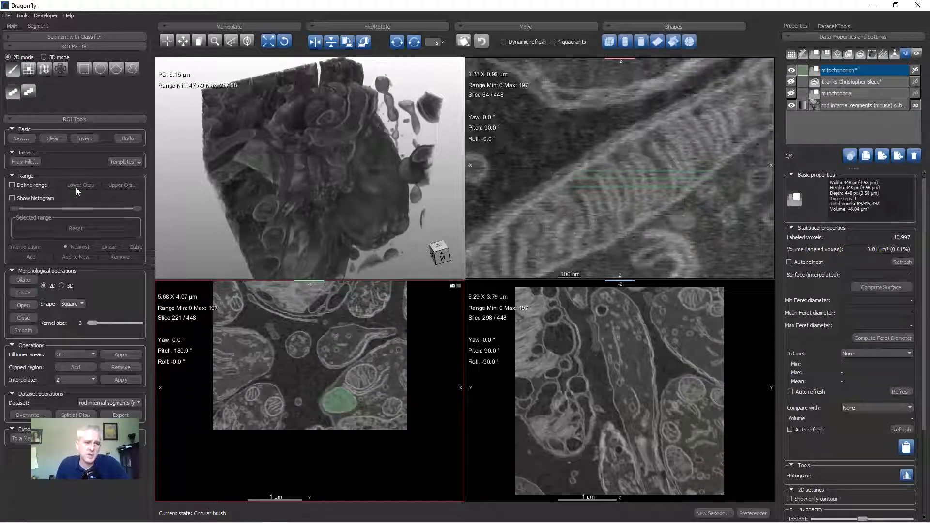
double_click(845, 72)
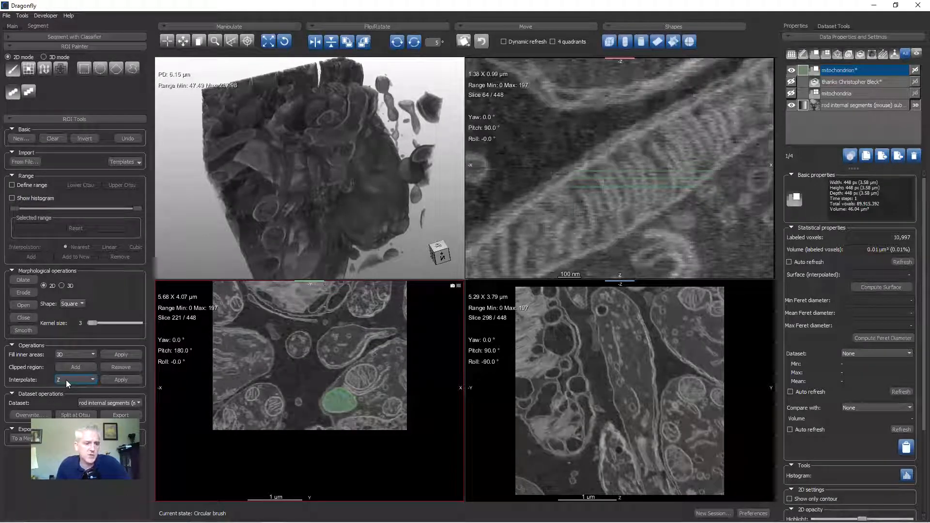
click(121, 380)
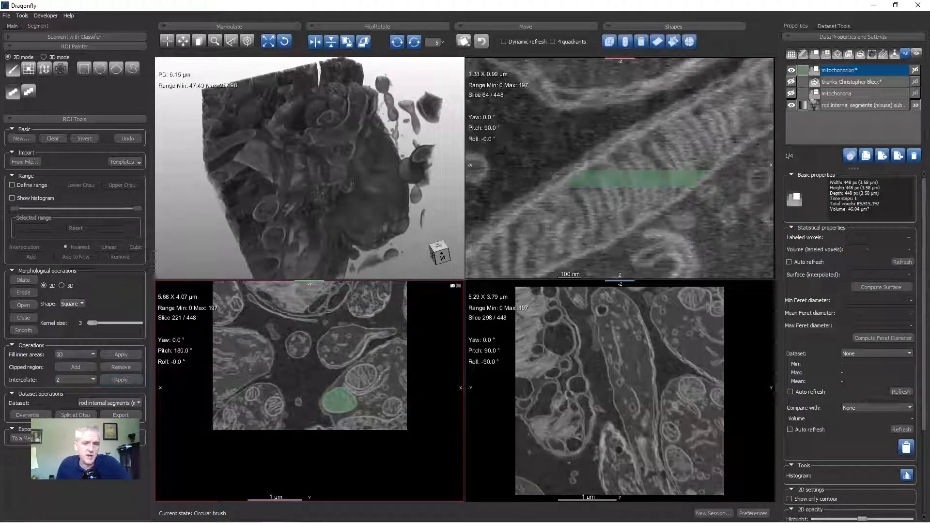
Step: Examine the interpolated mitochondrion ROI slice by slice in the enlarged XY view and in the enlarged YZ view
double_click(383, 346)
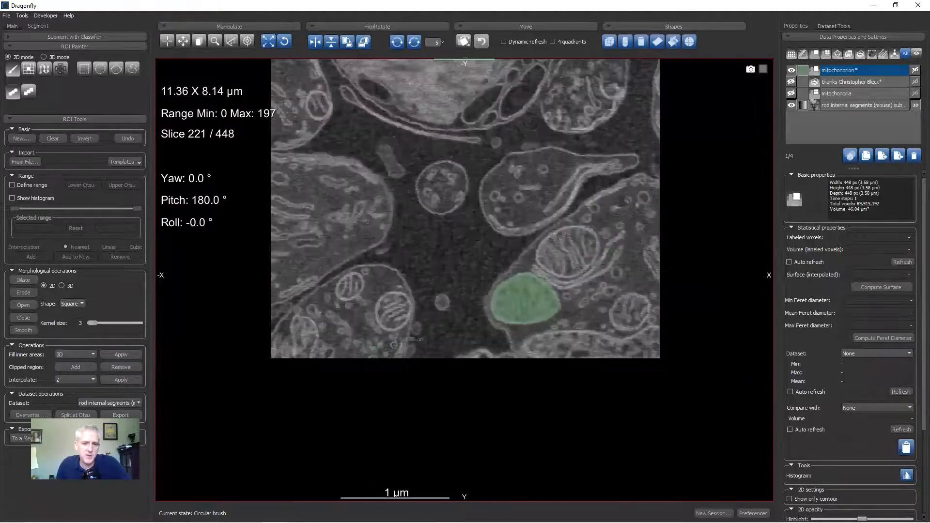
scroll(526, 274, up, 5)
scroll(527, 273, down, 5)
scroll(527, 272, up, 8)
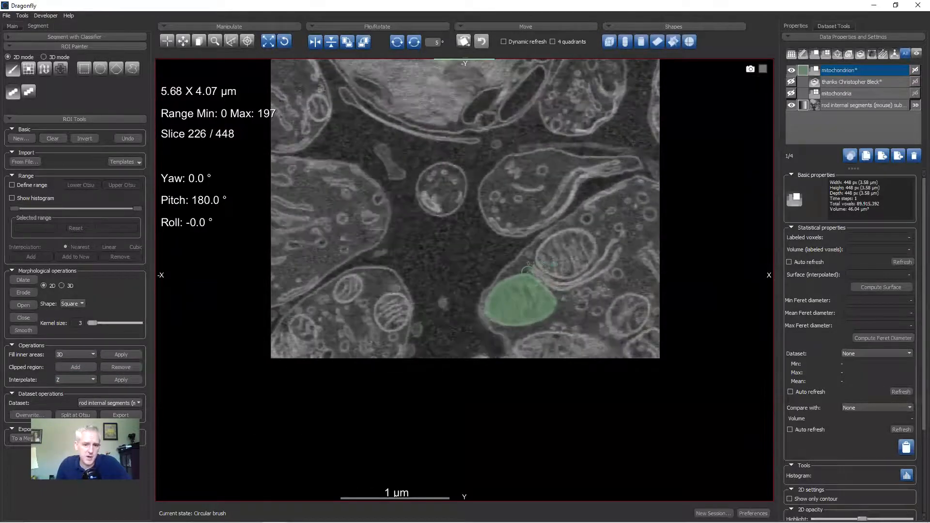
scroll(527, 272, down, 8)
scroll(525, 274, up, 5)
double_click(526, 274)
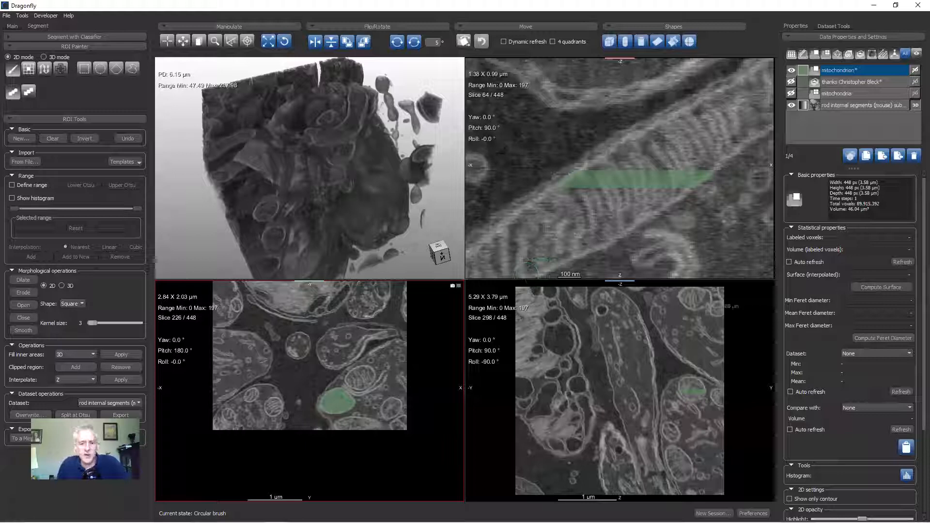
double_click(703, 386)
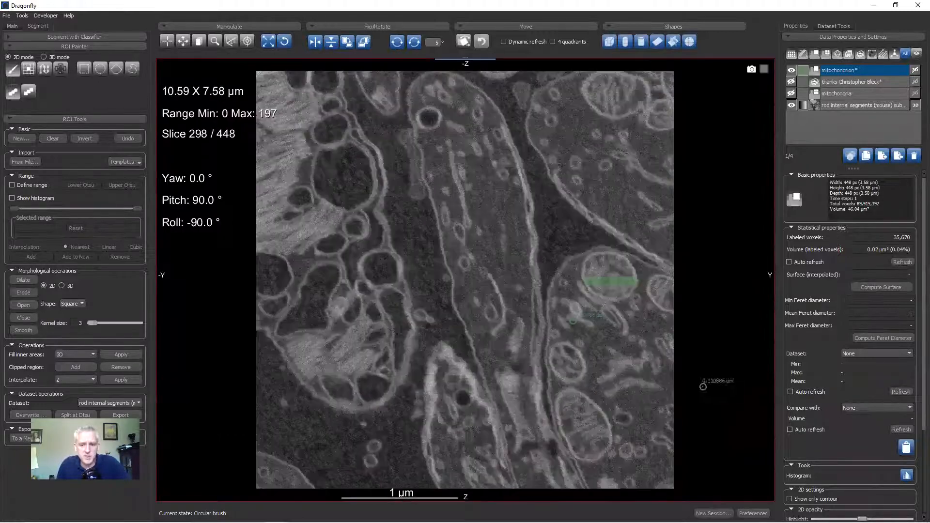
double_click(630, 304)
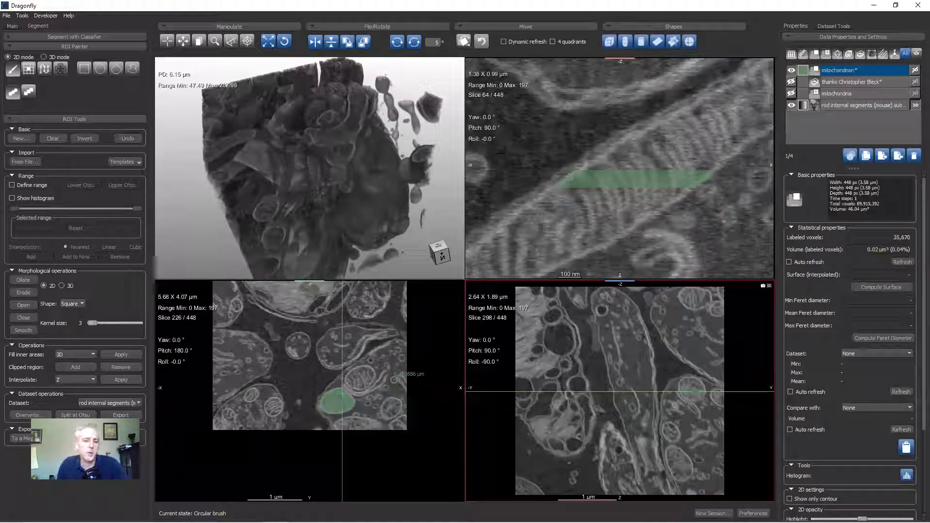
Step: Clear the mitochondrion ROI and define an intensity range of 78 to 163 for painting
double_click(326, 389)
right_drag(485, 394, 515, 405)
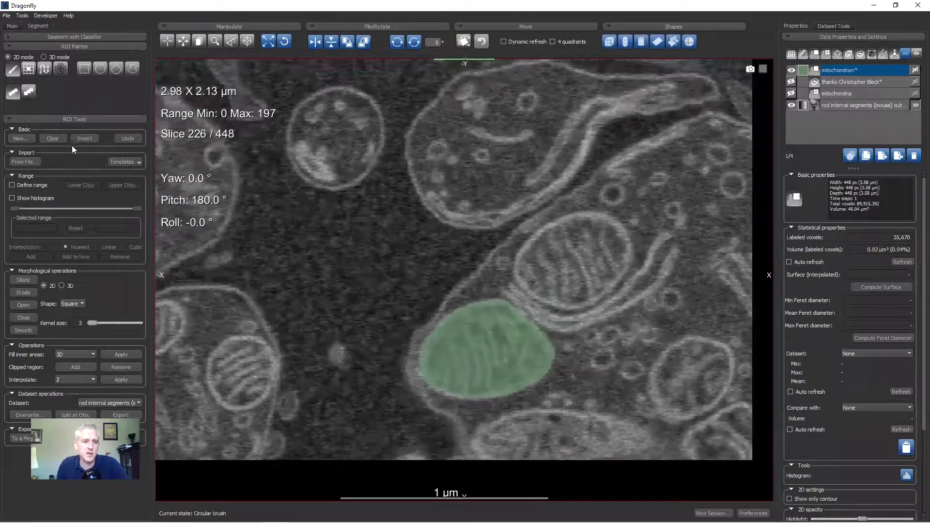
click(57, 138)
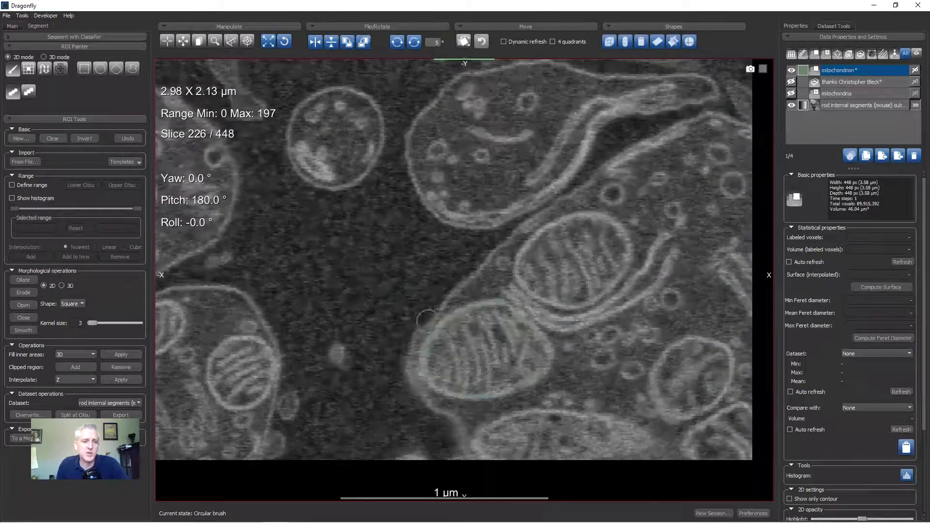
click(12, 186)
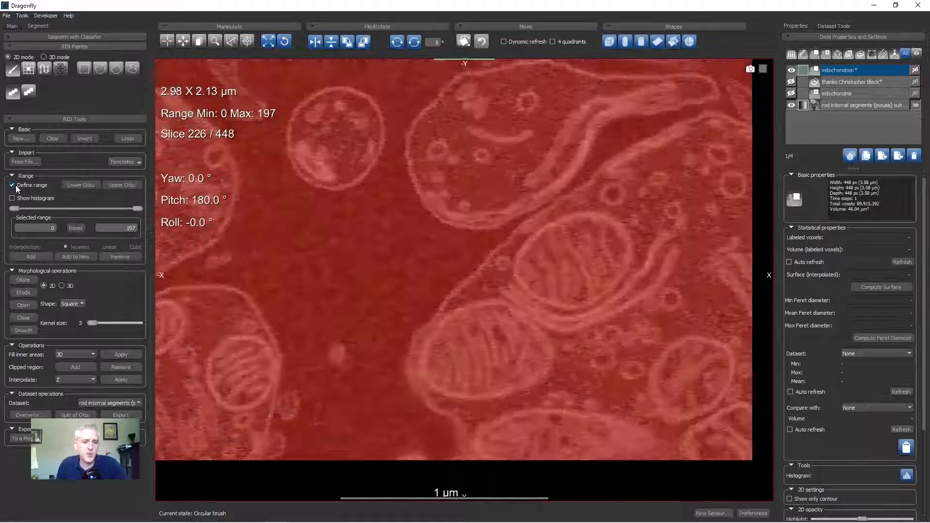
drag(13, 208, 51, 211)
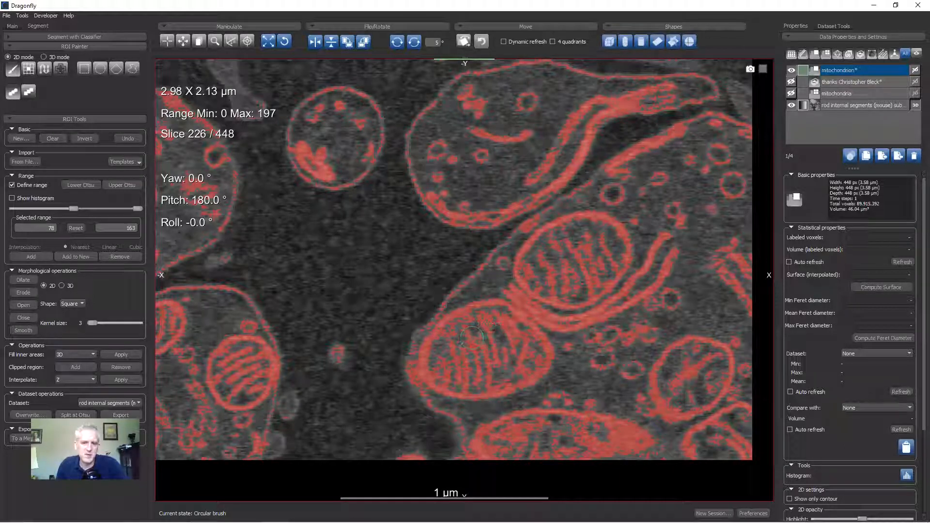
Step: Paint the lower mitochondrion's voxels within the defined range on slices 226 and 235 with the 2D circular brush
scroll(508, 350, up, 3)
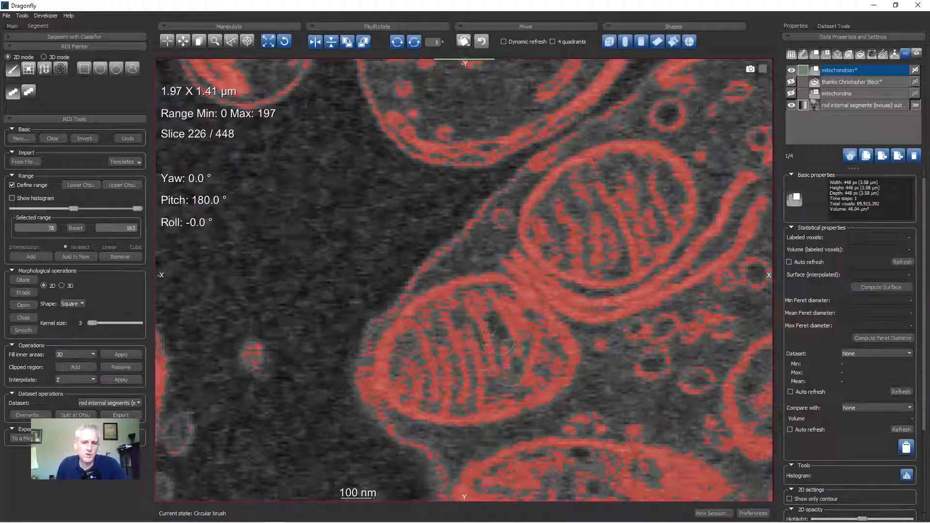
scroll(489, 339, down, 3)
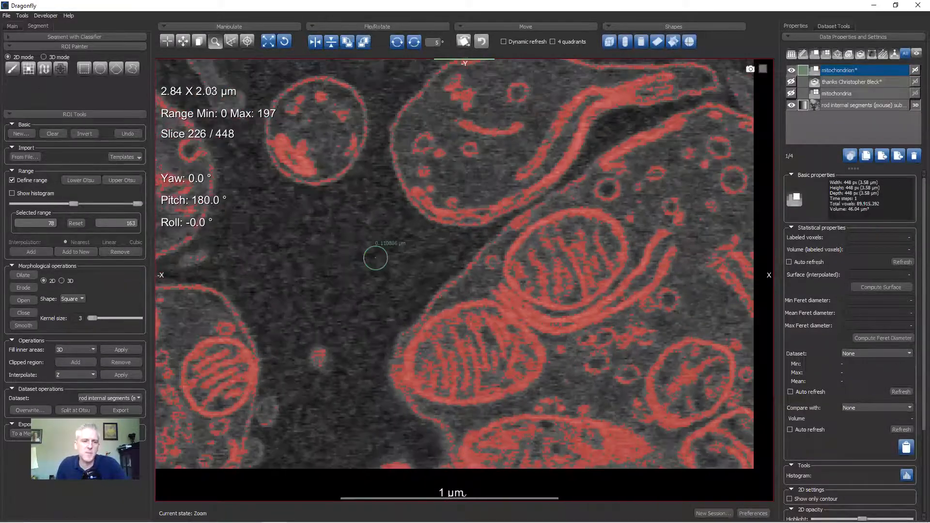
mouse_move(472, 334)
ctrl+mouse_down()
mouse_move(458, 313)
mouse_move(432, 324)
mouse_move(419, 367)
mouse_move(451, 391)
mouse_move(499, 388)
mouse_move(517, 367)
mouse_move(515, 340)
mouse_move(479, 303)
mouse_move(487, 334)
mouse_move(474, 371)
mouse_move(444, 358)
ctrl+mouse_up()
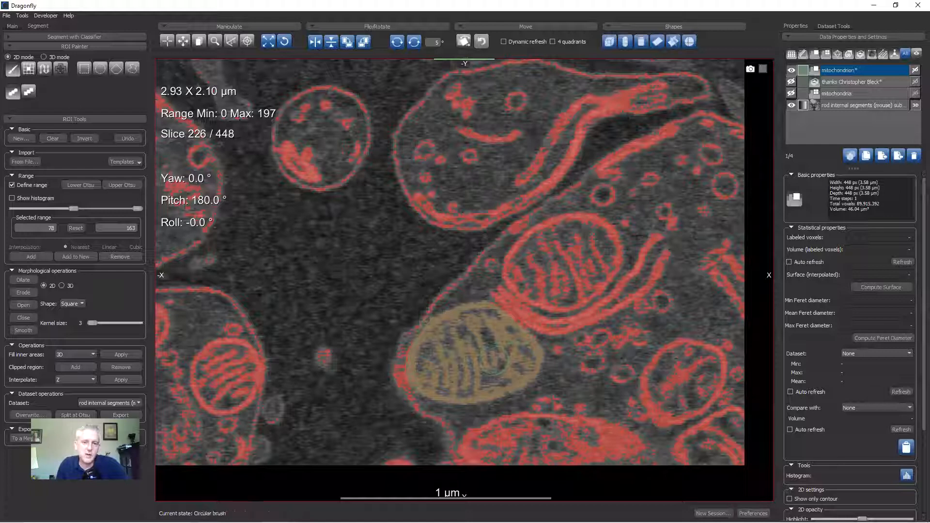
scroll(461, 368, down, 4)
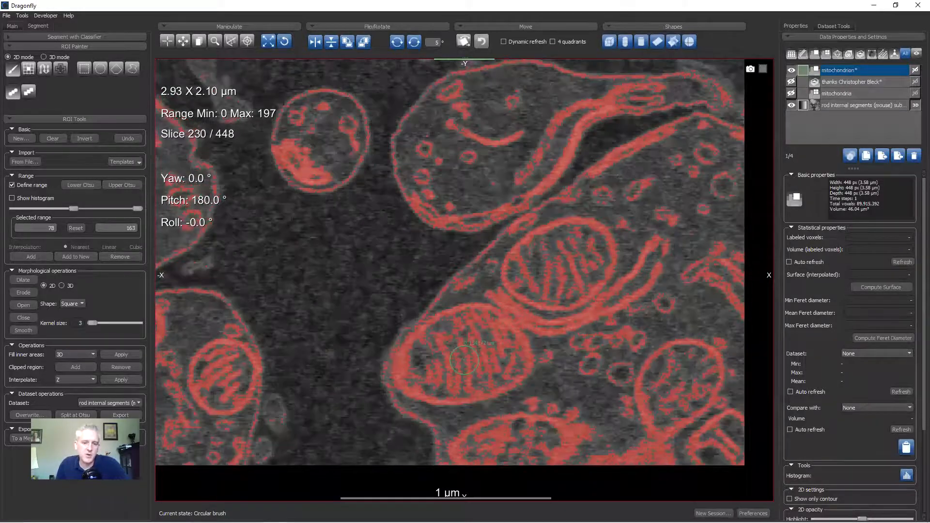
scroll(450, 339, down, 5)
mouse_move(407, 339)
ctrl+mouse_down()
mouse_move(393, 383)
mouse_move(465, 410)
mouse_move(521, 371)
mouse_move(477, 306)
mouse_move(438, 306)
mouse_move(429, 340)
mouse_move(462, 368)
mouse_move(484, 363)
ctrl+mouse_up()
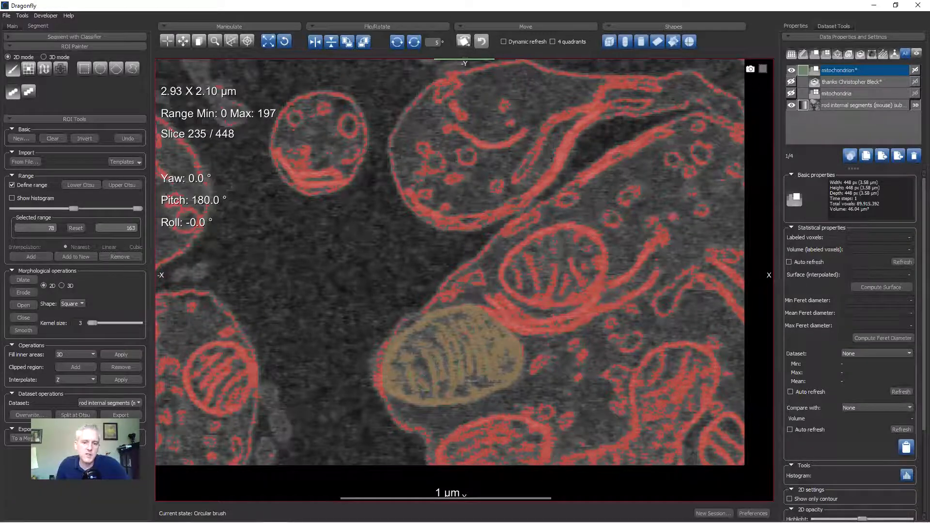
Step: Switch the ROI Painter to 3D mode and paint the lower mitochondrion from slice 231 with the circular brush
scroll(474, 364, down, 4)
scroll(474, 364, up, 4)
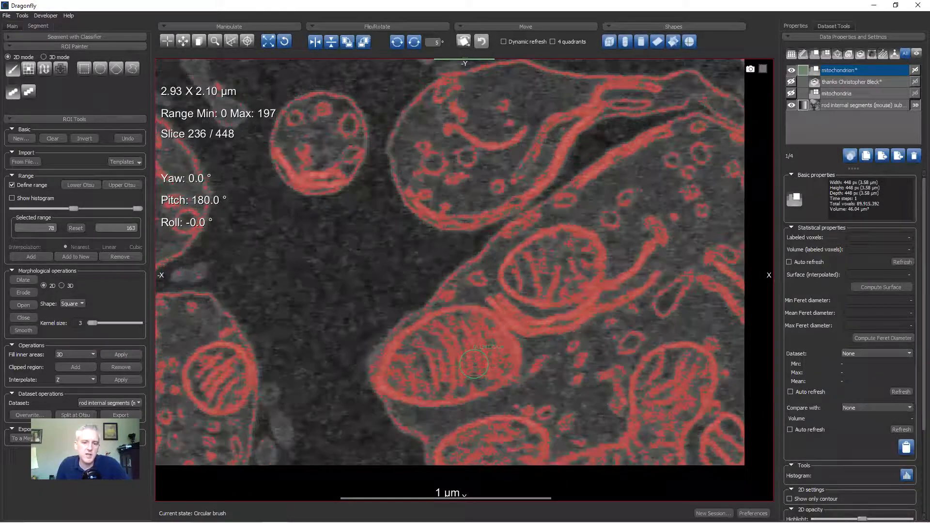
scroll(463, 356, up, 4)
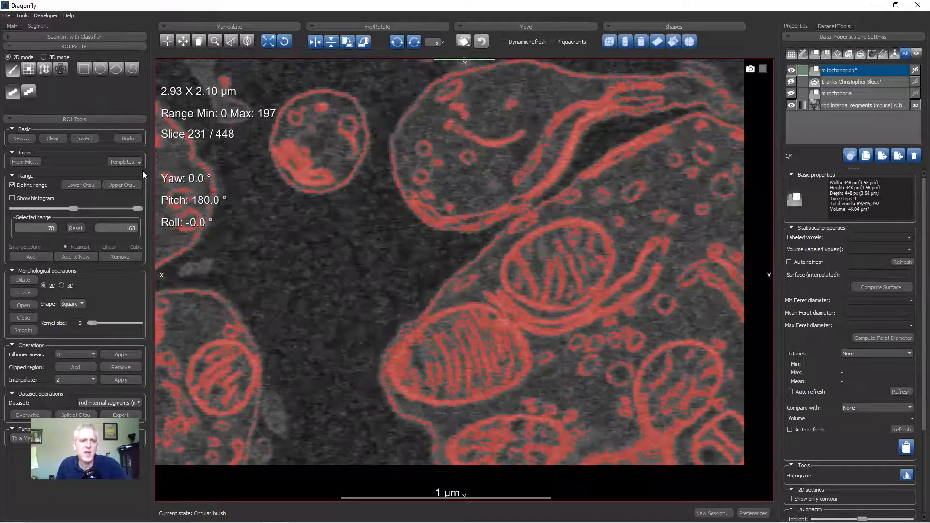
click(47, 57)
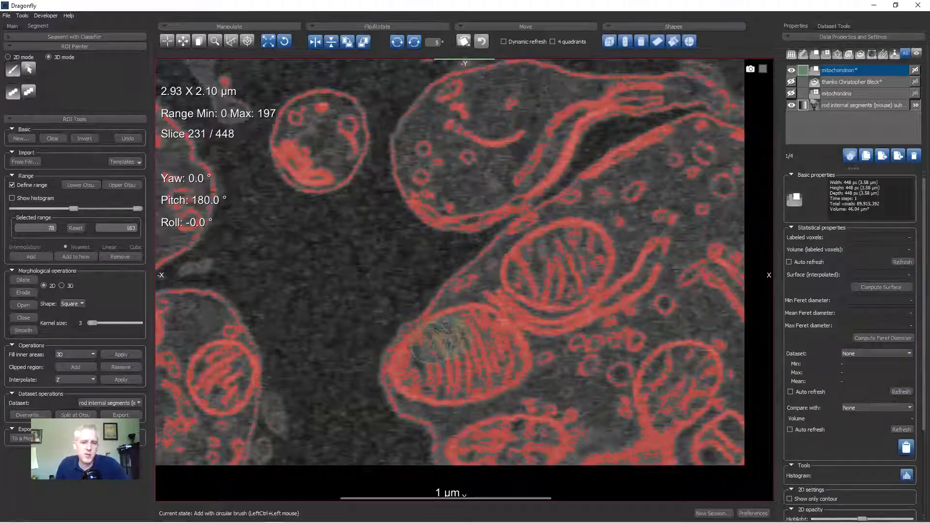
mouse_move(416, 358)
ctrl+mouse_down()
mouse_move(426, 393)
mouse_move(491, 383)
mouse_move(529, 335)
mouse_move(443, 306)
mouse_move(454, 364)
ctrl+mouse_up()
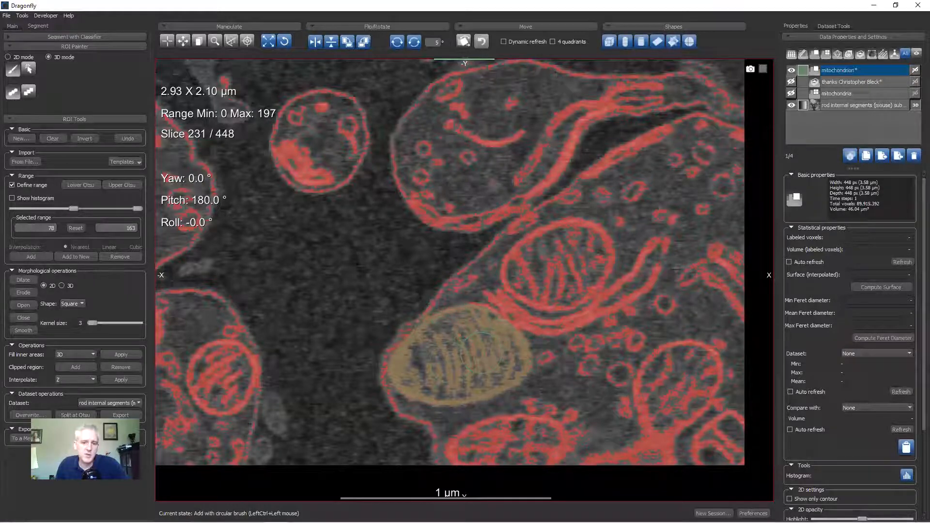
Step: Extend the mitochondrion ROI with the 3D circular brush across slices 240 to about 257, staying inside its outer membrane
scroll(481, 353, down, 1)
scroll(481, 353, down, 3)
scroll(481, 354, down, 5)
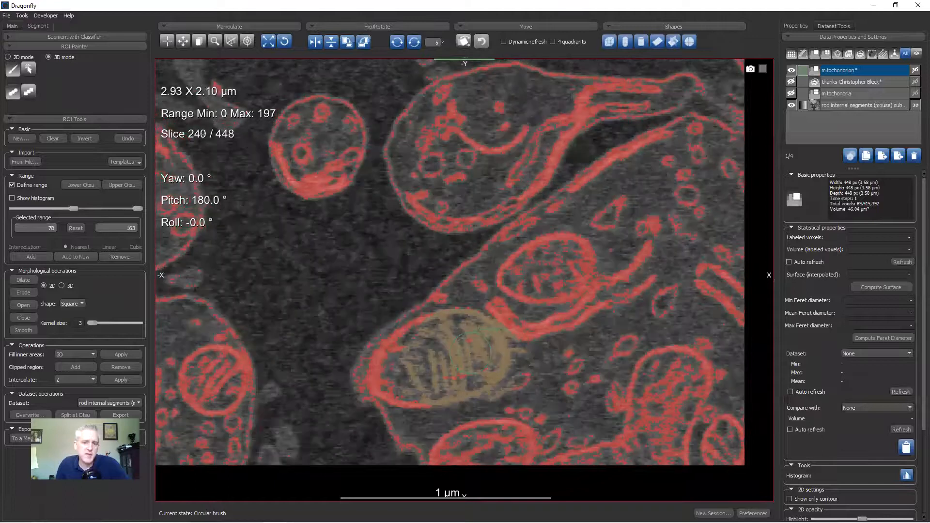
scroll(471, 354, down, 2)
mouse_move(459, 349)
ctrl+mouse_down()
mouse_move(433, 334)
mouse_move(396, 358)
mouse_move(395, 387)
mouse_move(431, 405)
mouse_move(485, 393)
mouse_move(437, 340)
mouse_move(451, 361)
ctrl+mouse_up()
scroll(426, 358, down, 3)
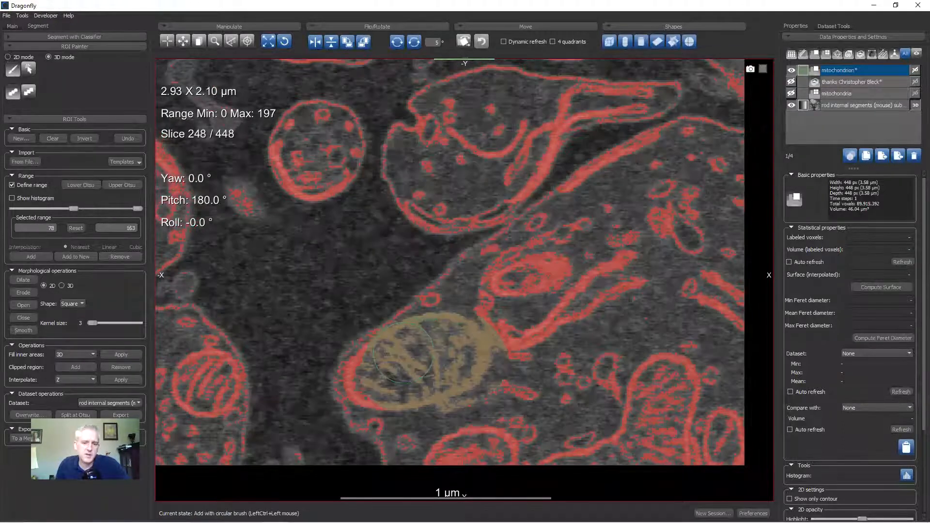
scroll(393, 368, down, 6)
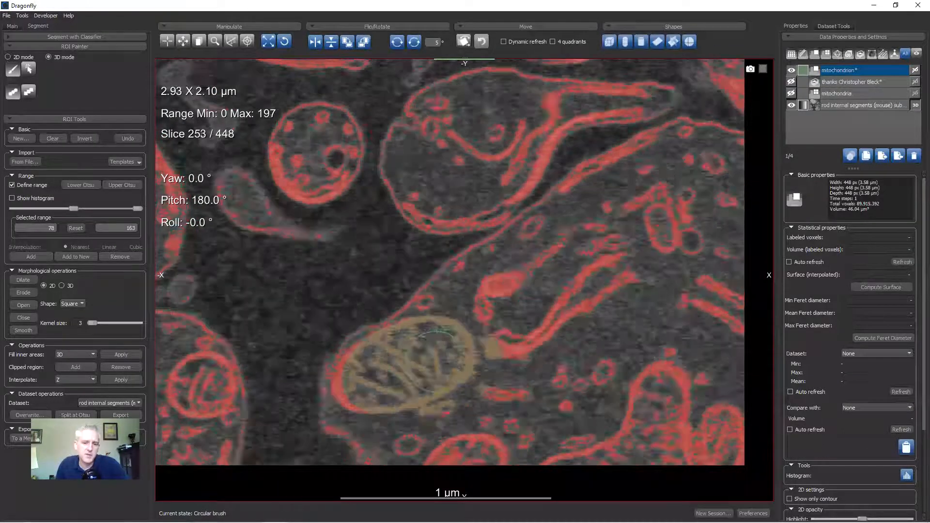
scroll(388, 375, down, 3)
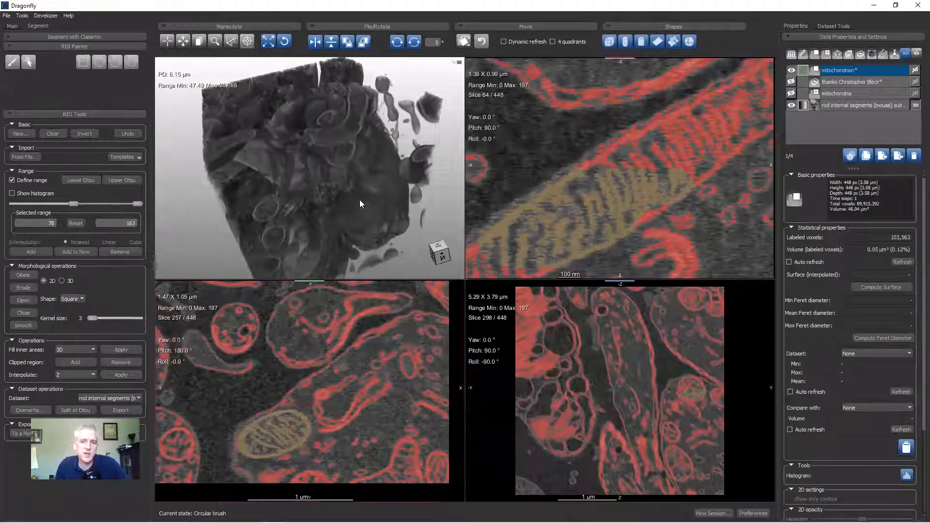
Step: Show the mitochondrion ROI in the 3D view, reduce the dataset's 3D opacity to its minimum and rotate the model
click(910, 73)
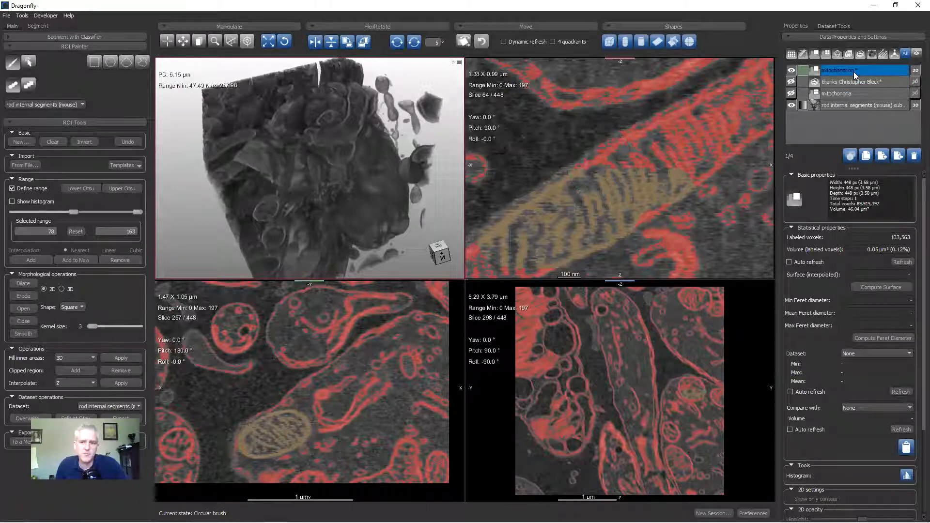
scroll(917, 307, down, 2)
scroll(917, 307, down, 3)
drag(891, 441, 814, 450)
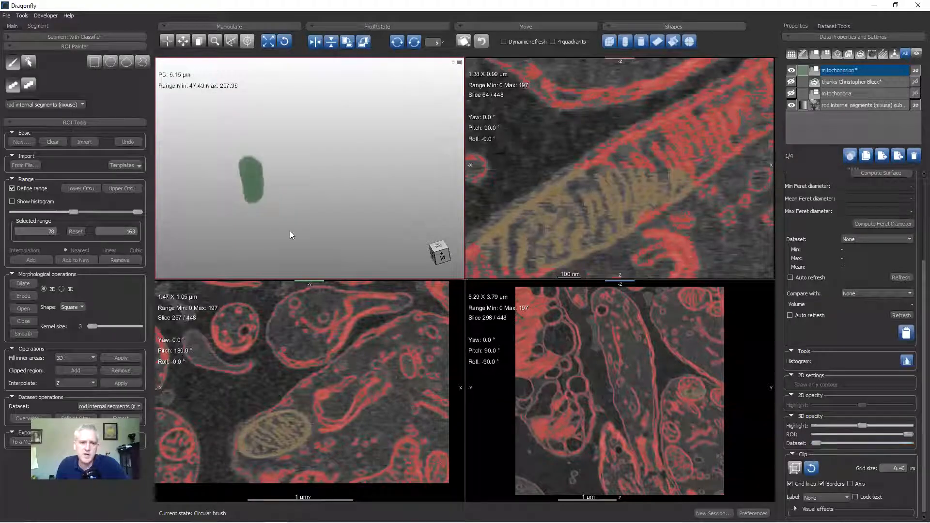
click(324, 180)
mouse_move(323, 181)
mouse_down()
mouse_move(414, 141)
mouse_move(443, 187)
mouse_up()
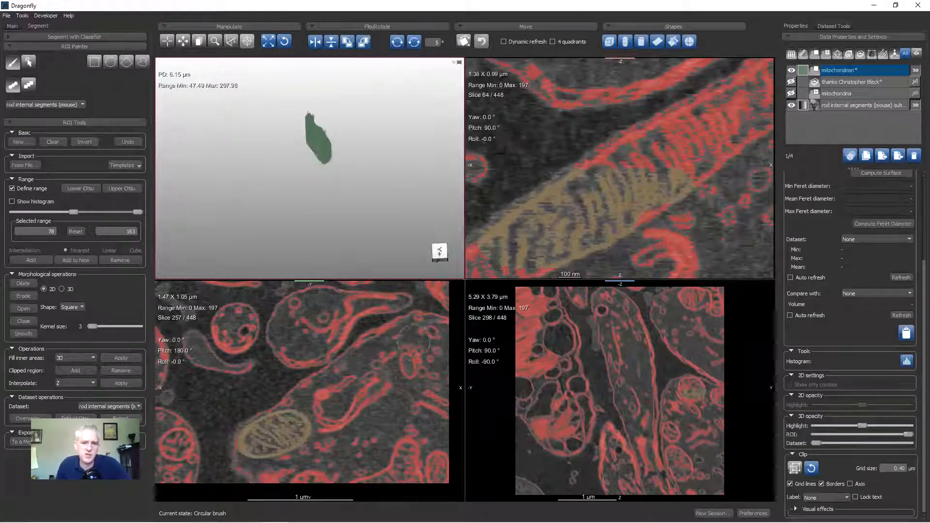
Step: Extend the mitochondrion ROI to slice 218 with the range-limited 3D circular brush, staying inside its outer membrane
middle_drag(365, 355, 388, 323)
scroll(308, 399, down, 12)
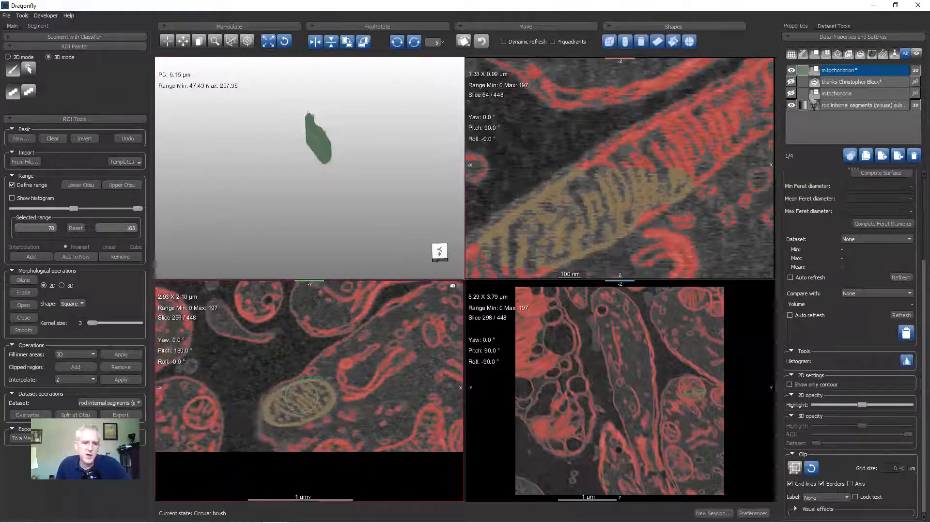
scroll(308, 398, down, 20)
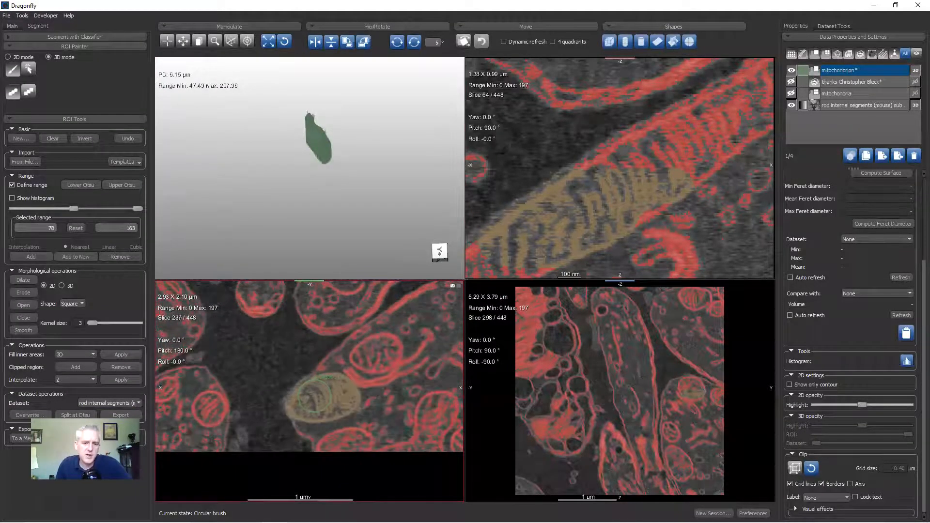
scroll(328, 396, down, 5)
ctrl+drag(329, 396, 354, 393)
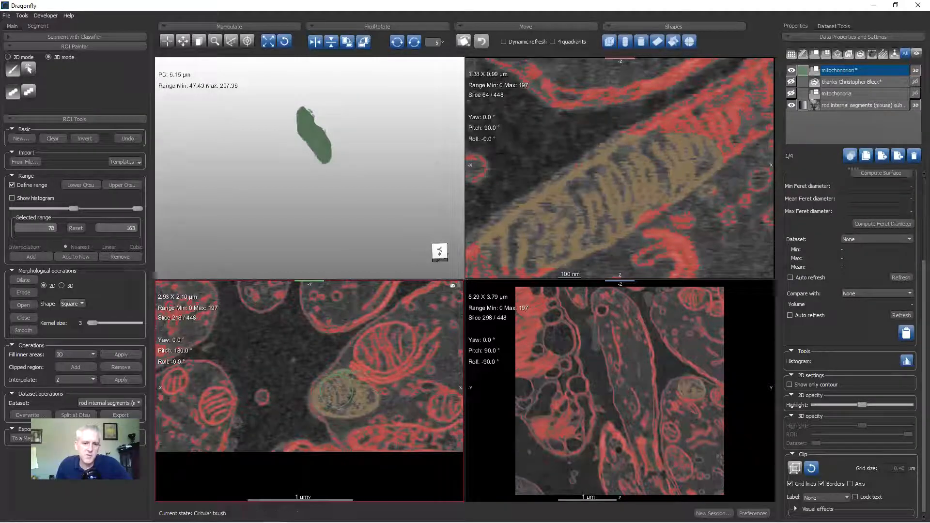
Step: Paint the mitochondrion's in-range voxels on slice 207 with the 3D circular brush
scroll(344, 395, up, 8)
scroll(344, 395, down, 19)
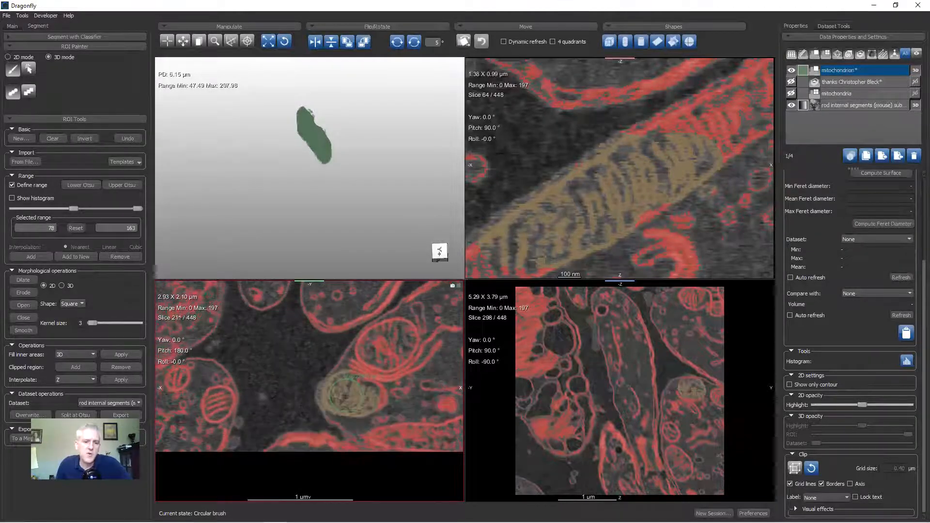
key(Escape)
drag(349, 396, 307, 365)
middle_drag(308, 365, 299, 359)
ctrl+drag(304, 360, 298, 358)
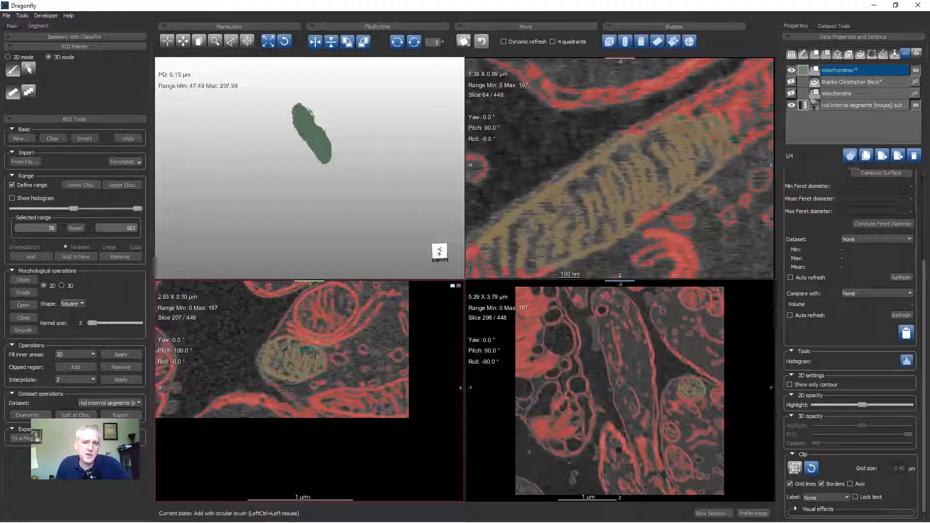
Step: Continue the 3D painting on slices 197 and 188, and erase the overshoot along the mitochondrion's outer edge
scroll(309, 350, down, 10)
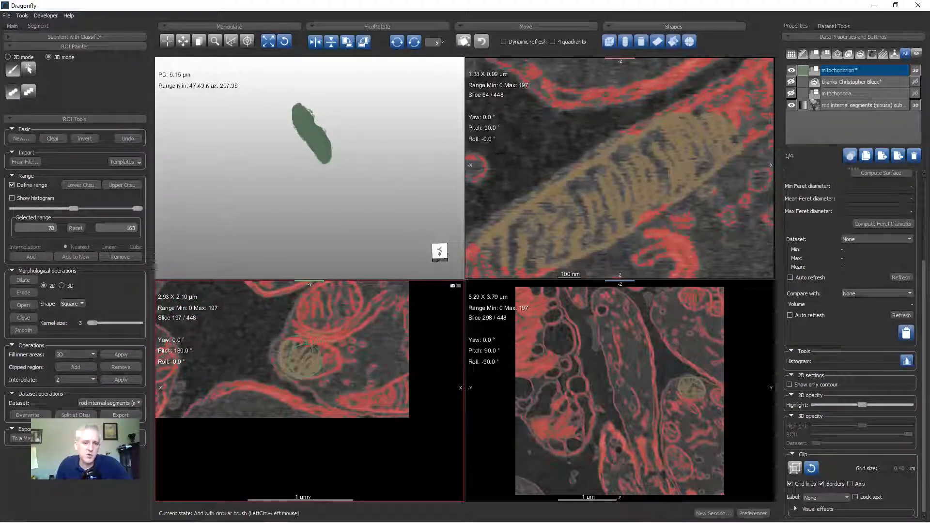
ctrl+drag(315, 359, 322, 361)
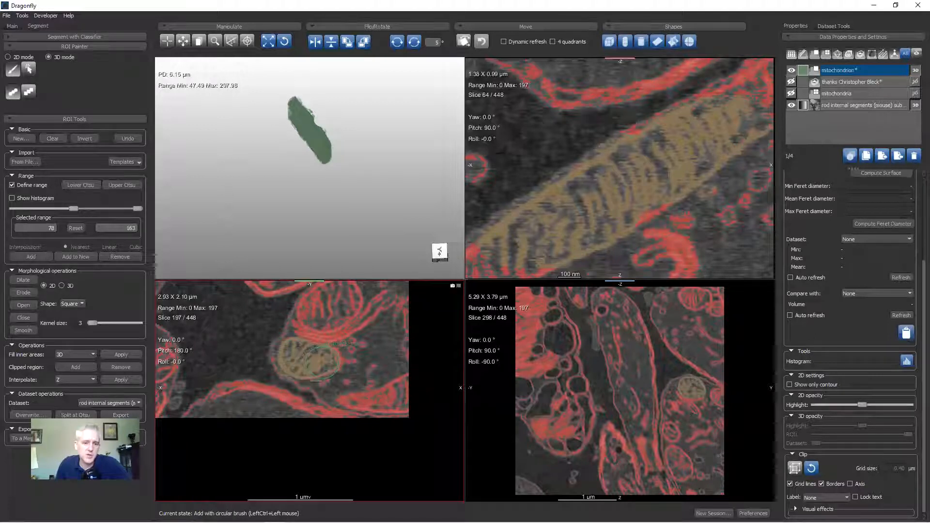
scroll(323, 357, down, 9)
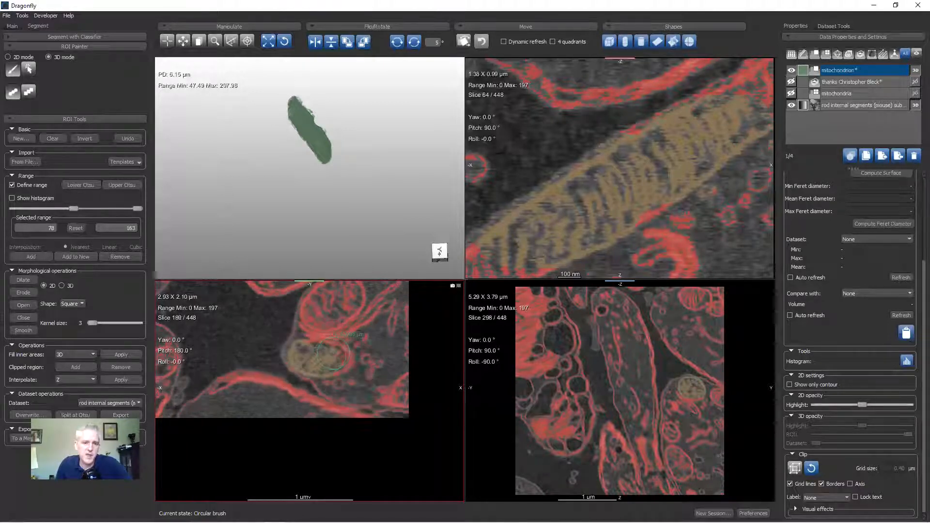
ctrl+drag(325, 359, 329, 360)
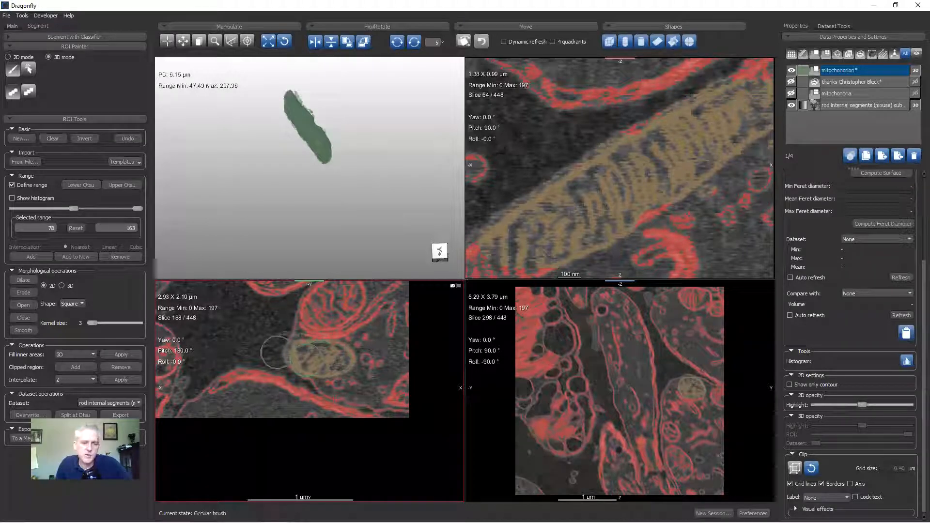
shift+drag(286, 359, 278, 360)
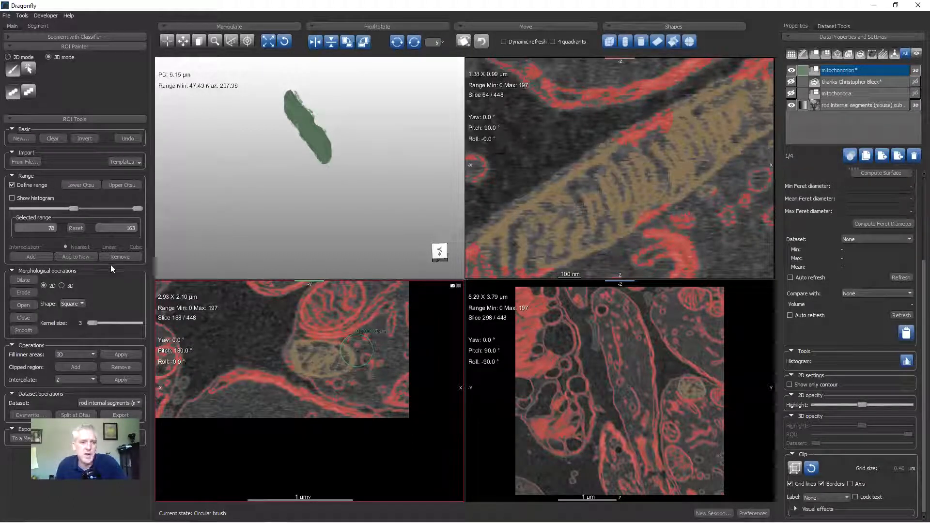
Step: Turn off the defined range and fill the mitochondrion's interior solid with the 3D brush on slice 188 and in the lengthwise view
click(12, 185)
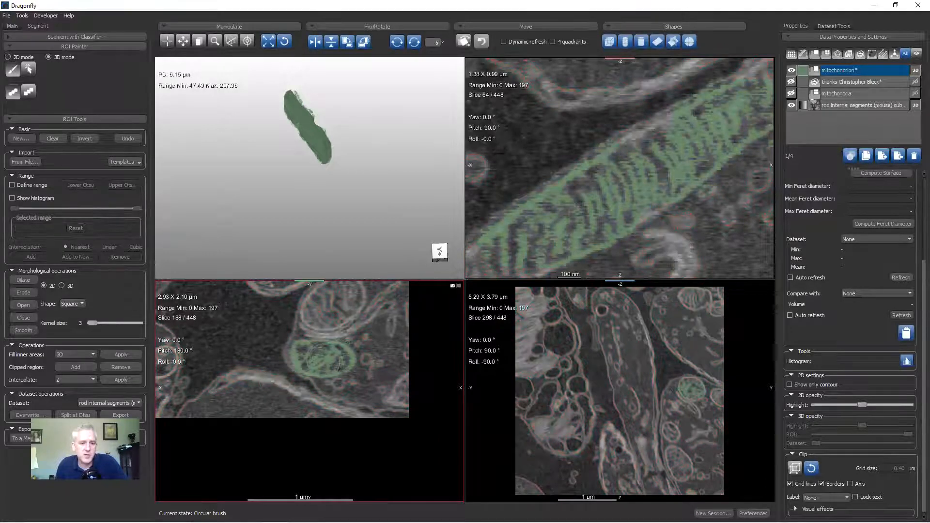
mouse_move(320, 350)
ctrl+mouse_down()
mouse_move(302, 354)
mouse_move(345, 359)
ctrl+mouse_up()
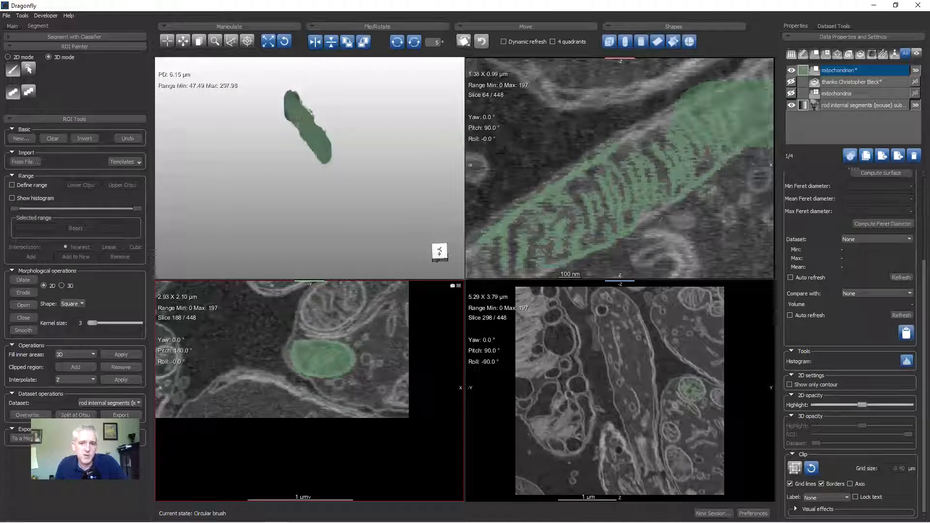
mouse_move(679, 148)
ctrl+mouse_down()
mouse_move(615, 175)
mouse_move(550, 232)
mouse_move(582, 245)
mouse_move(629, 222)
ctrl+mouse_up()
mouse_move(522, 219)
ctrl+mouse_down()
mouse_move(512, 242)
mouse_move(533, 264)
ctrl+mouse_up()
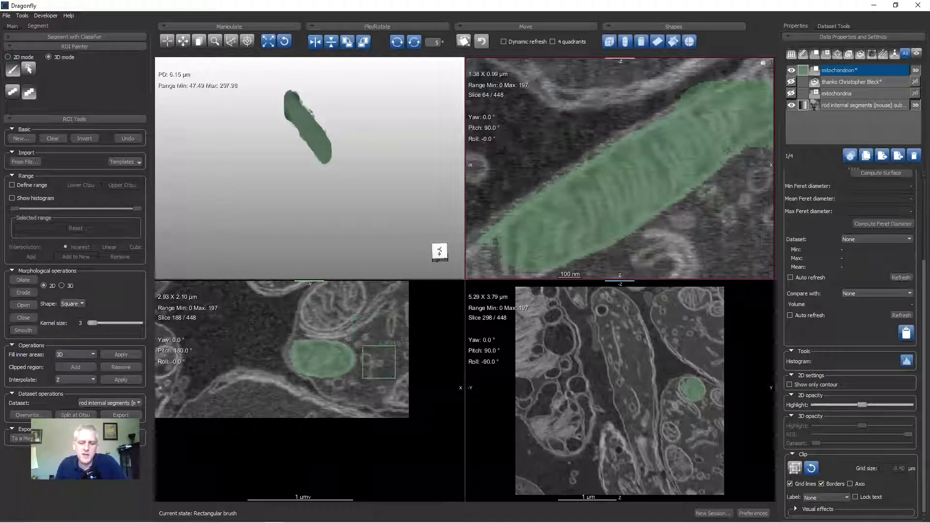
Step: Tilt the slice planes obliquely through the mitochondrion and fill its unpainted end with the 3D circular brush
right_drag(351, 353, 331, 342)
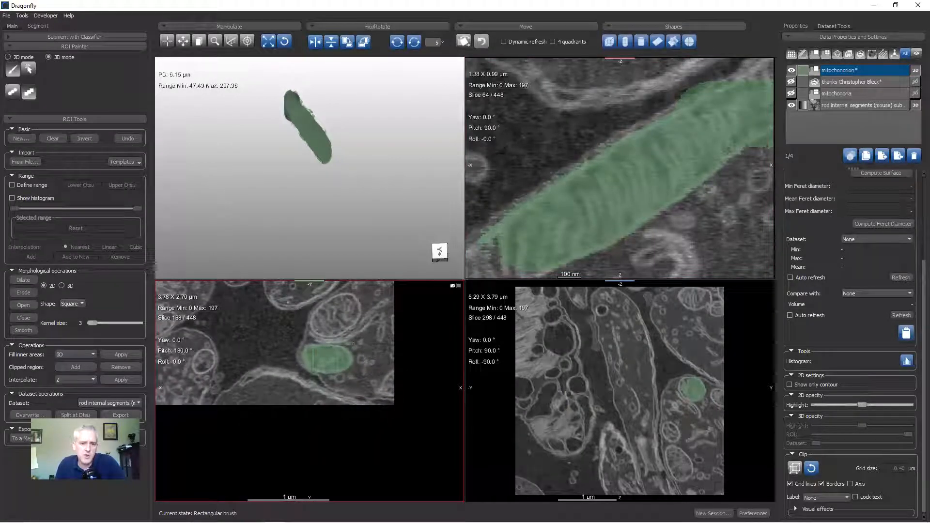
click(247, 42)
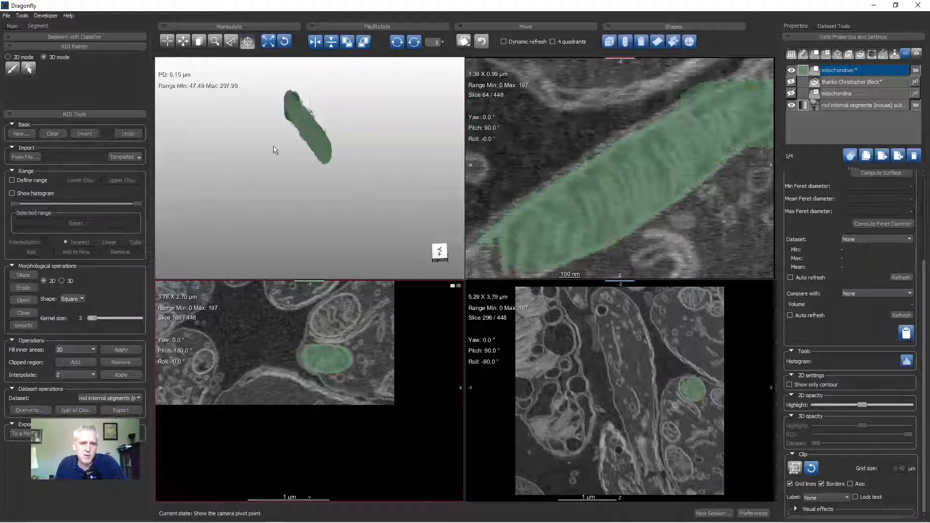
click(232, 42)
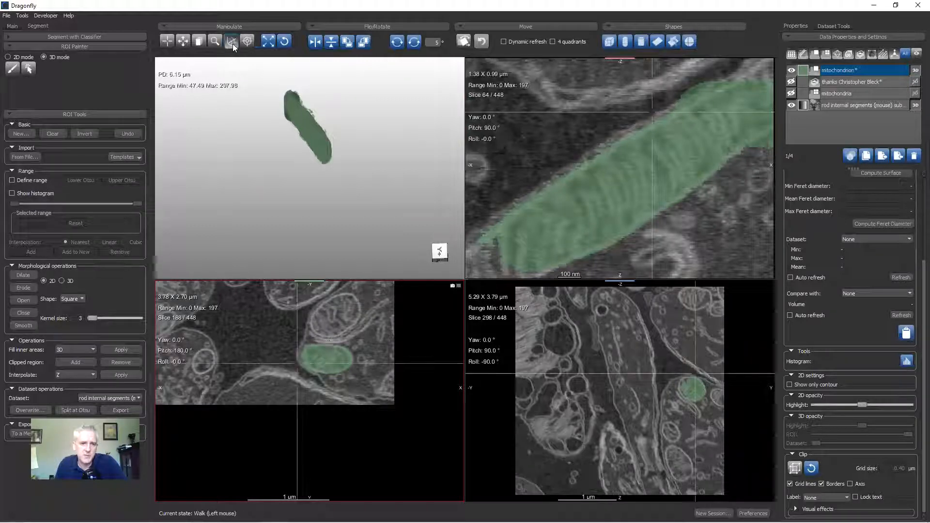
drag(333, 358, 436, 497)
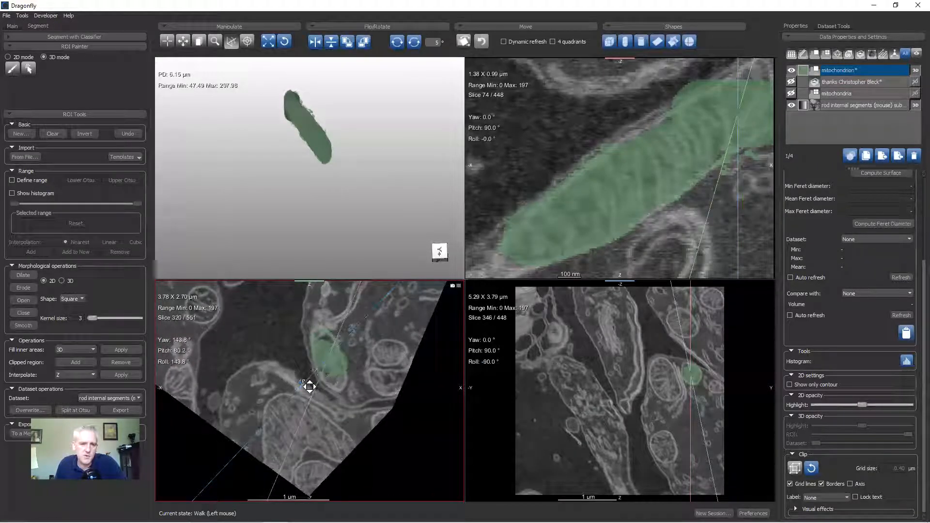
drag(309, 387, 470, 357)
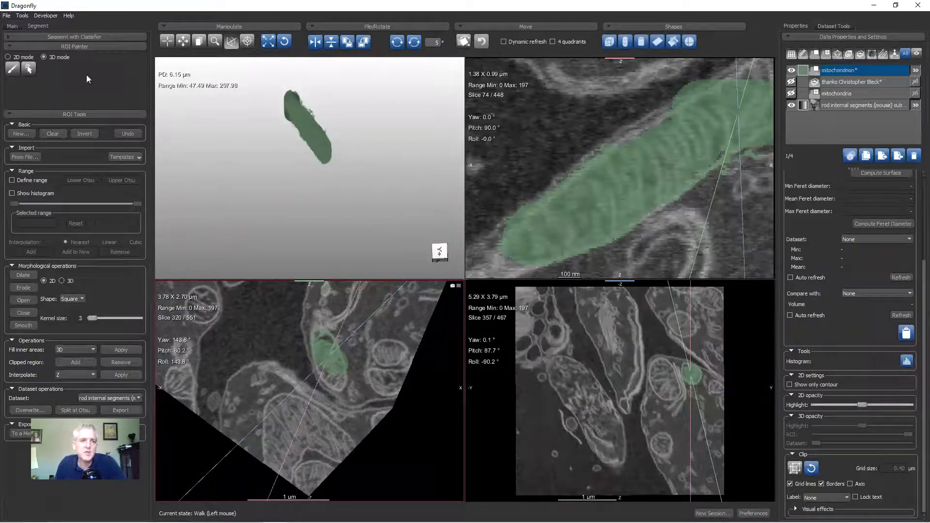
click(12, 70)
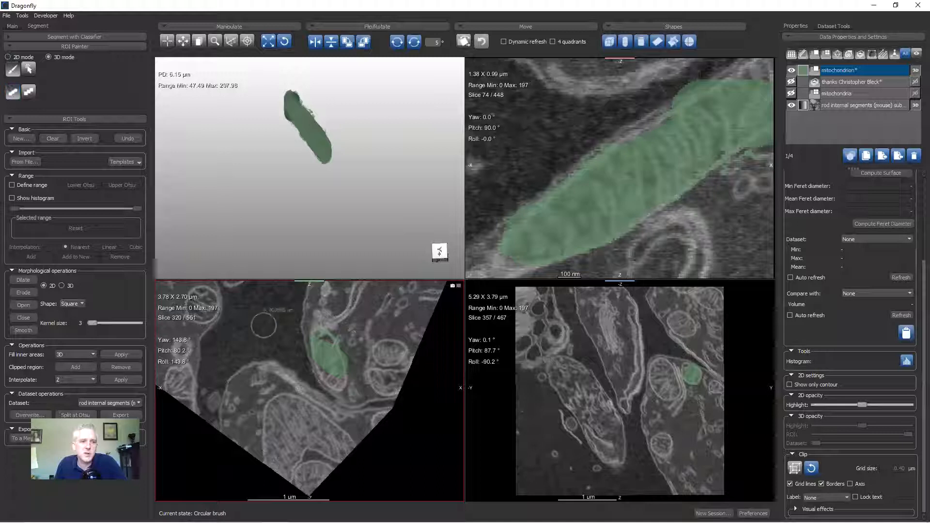
ctrl+drag(350, 352, 359, 360)
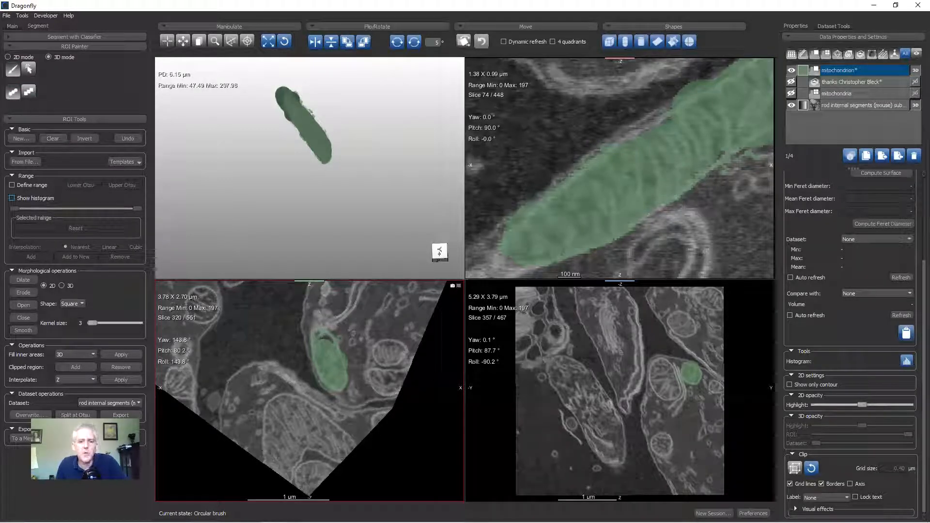
Step: Reset the view orientations, clear the mitochondrion ROI and maximize the slice 225 view
click(285, 42)
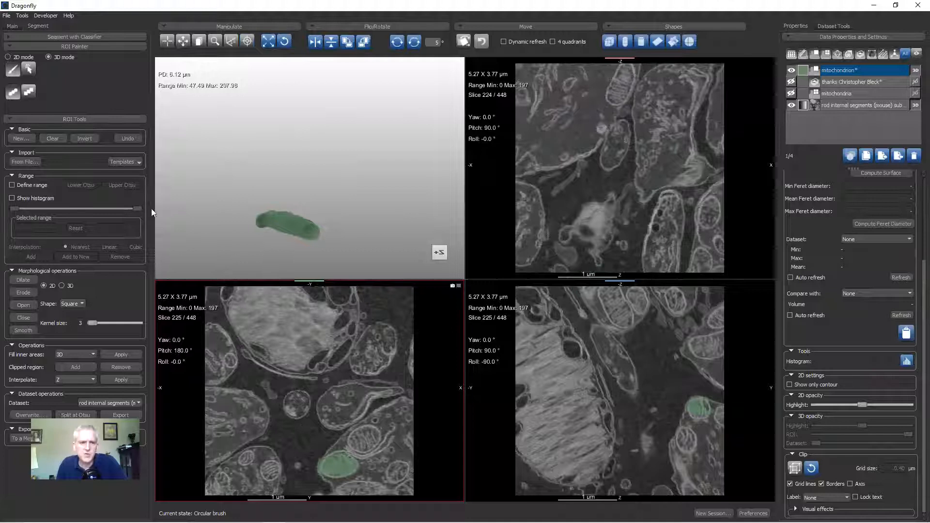
click(57, 138)
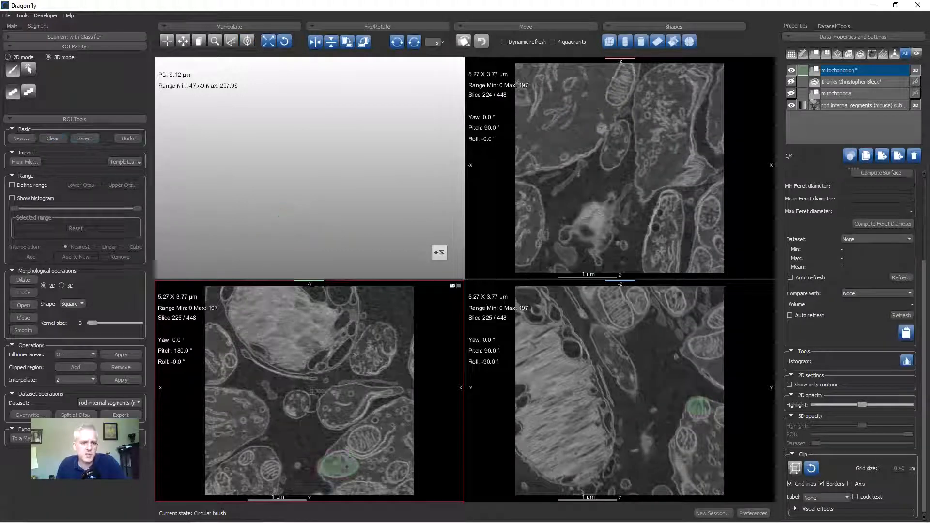
double_click(159, 285)
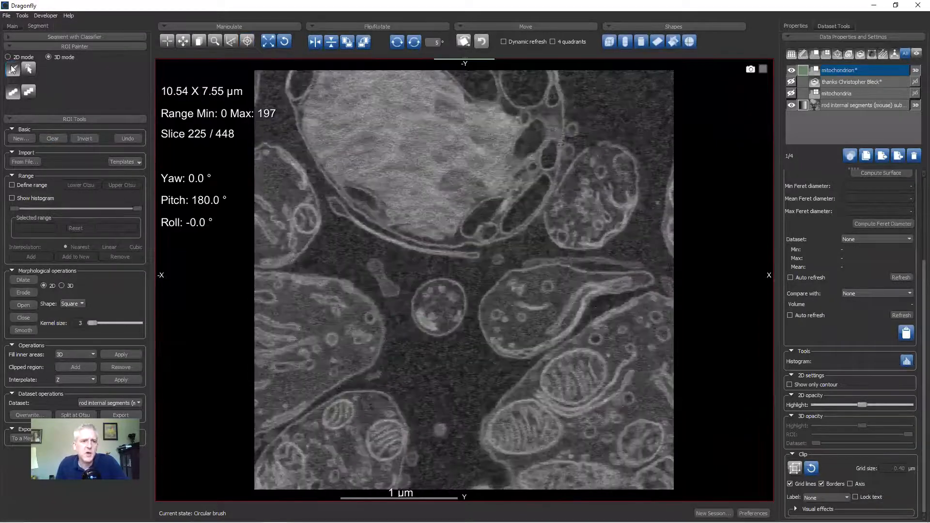
Step: In 2D mode, add a large rectangular region on slice 225 and remove a smaller rectangle near its upper-right corner
click(17, 57)
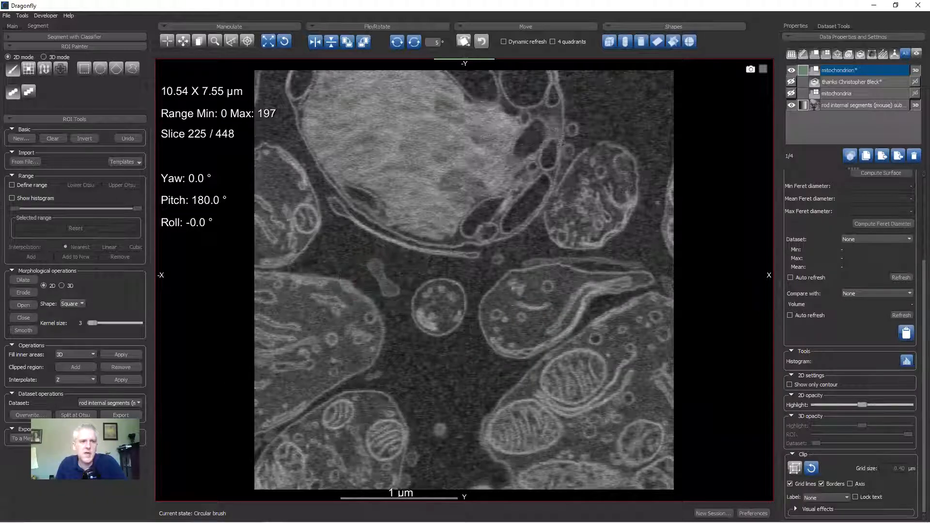
click(88, 71)
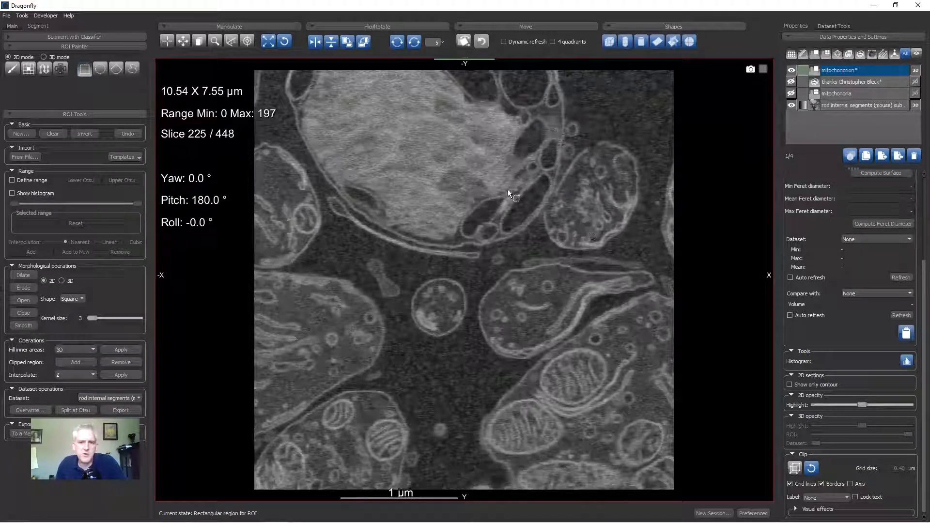
ctrl+drag(378, 122, 628, 408)
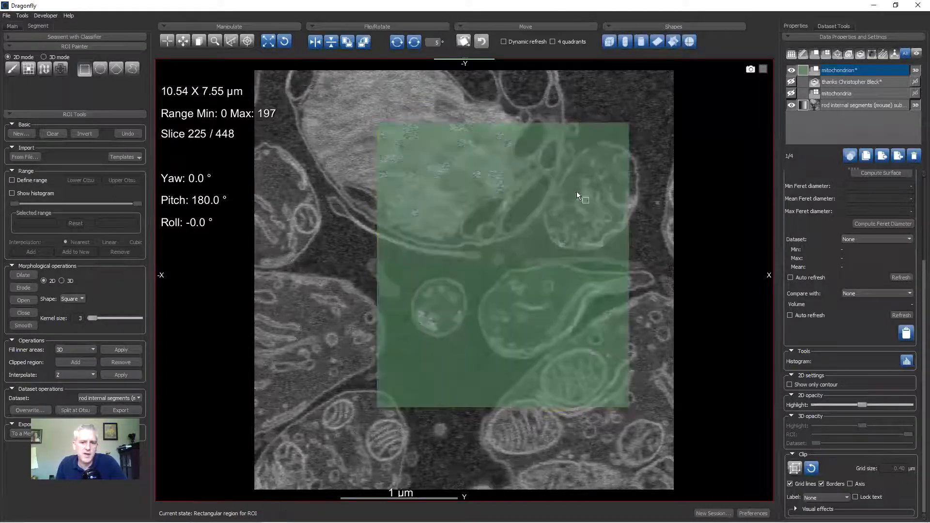
shift+drag(529, 150, 657, 212)
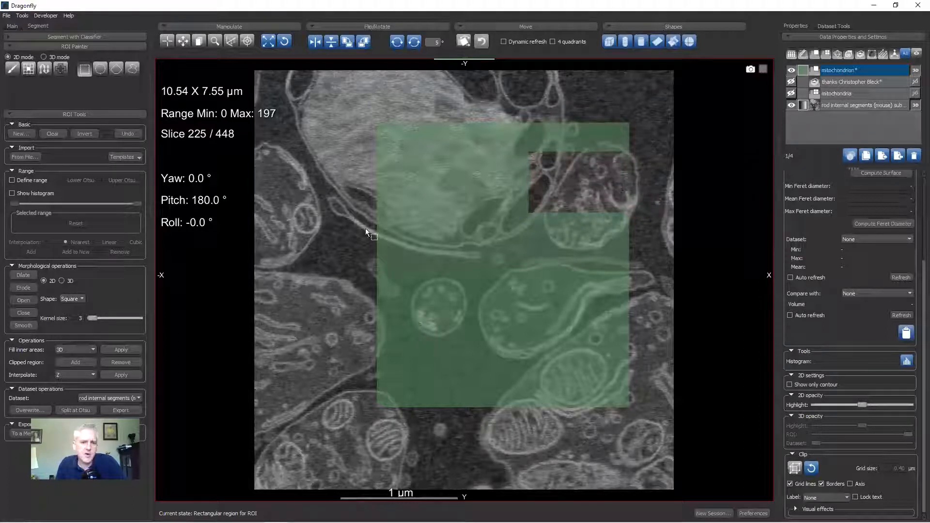
Step: Cut the small round profile near the centre of slice 225 out of the ROI with a freehand region
click(133, 69)
mouse_move(413, 312)
mouse_down()
mouse_move(443, 336)
mouse_move(460, 328)
mouse_move(462, 283)
mouse_move(455, 274)
mouse_move(413, 304)
mouse_up()
shift+drag(449, 333, 463, 313)
shift+drag(442, 276, 441, 276)
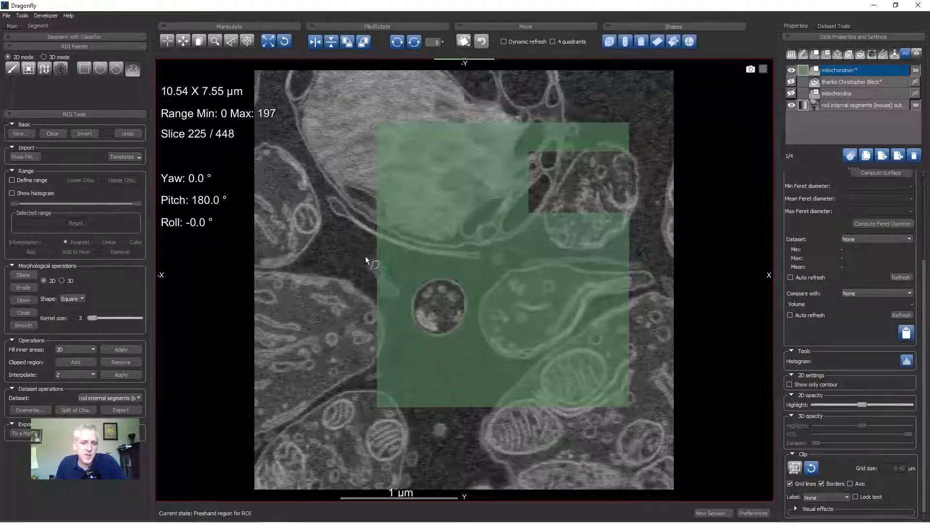
scroll(357, 255, up, 1)
scroll(357, 256, down, 2)
scroll(357, 256, up, 1)
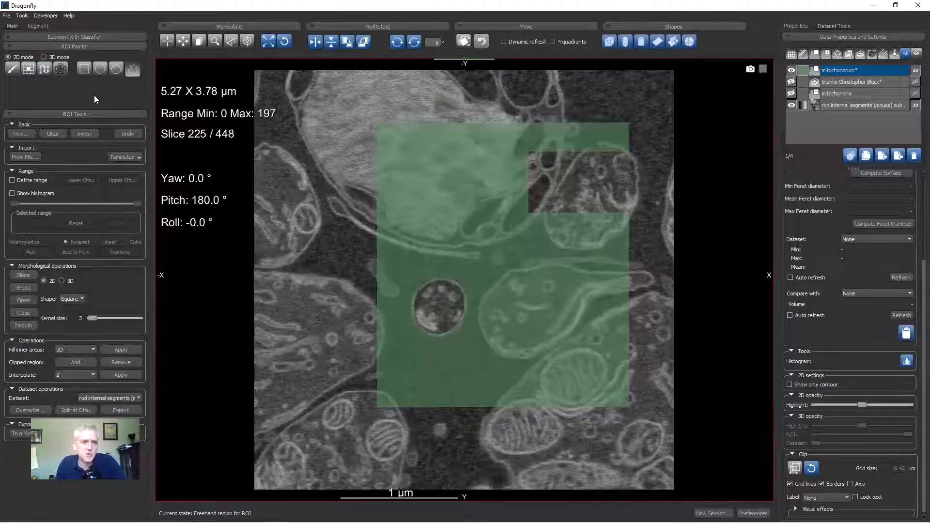
Step: Add a polygonal region beside the rectangle's upper-left edge and a wide elliptical region across its lower-left part
click(116, 69)
click(339, 162)
click(310, 215)
click(334, 264)
click(355, 258)
click(359, 252)
click(384, 196)
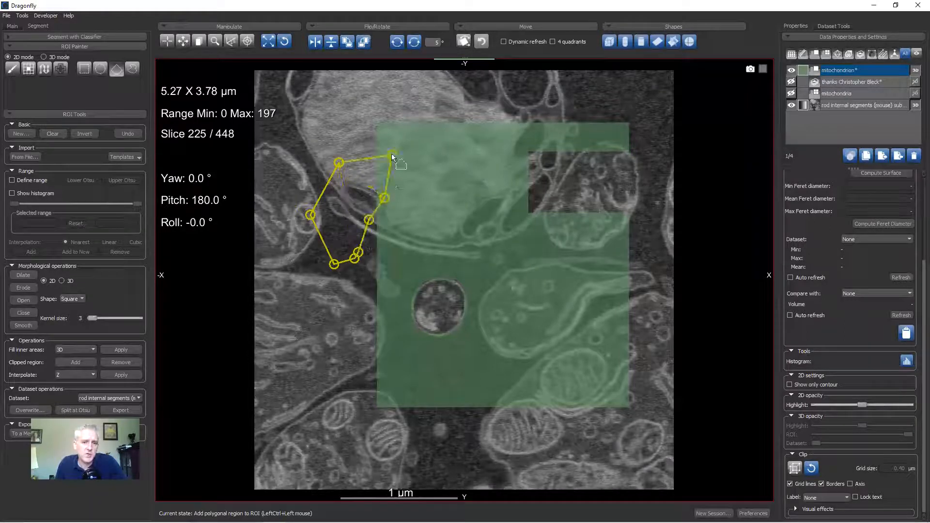
double_click(391, 153)
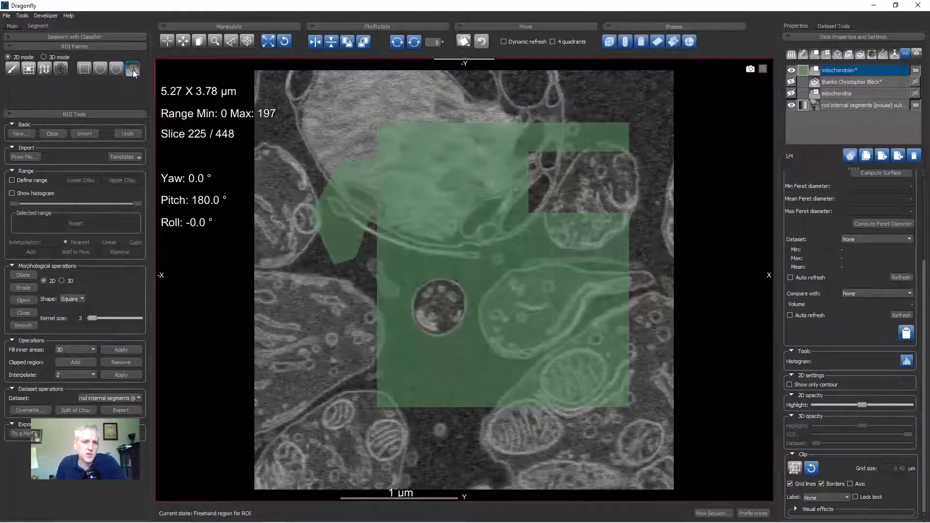
click(100, 69)
mouse_move(306, 297)
mouse_down()
mouse_move(338, 403)
mouse_move(494, 423)
mouse_move(555, 353)
mouse_move(572, 425)
mouse_up()
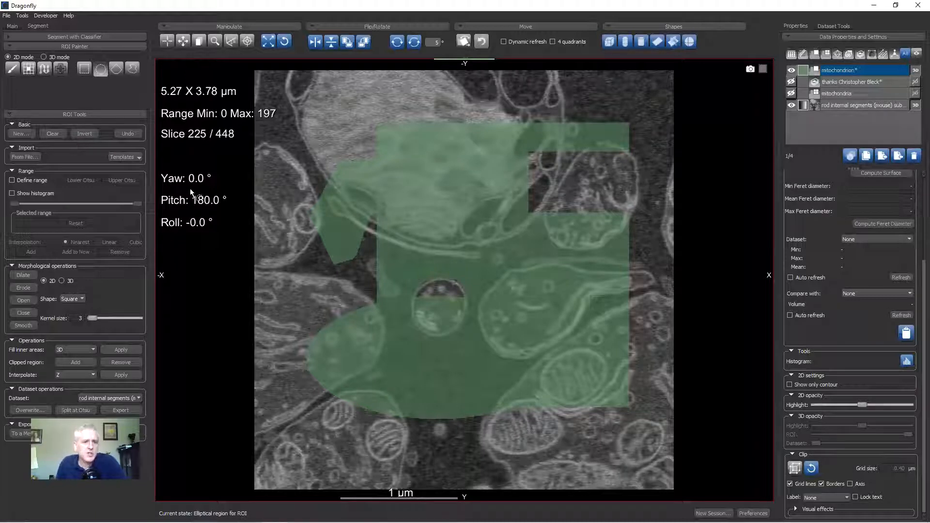
Step: Clear the ROI and, with the 78 to 163 range enabled, add the lower-right cell containing two mitochondria as a freehand region
click(19, 181)
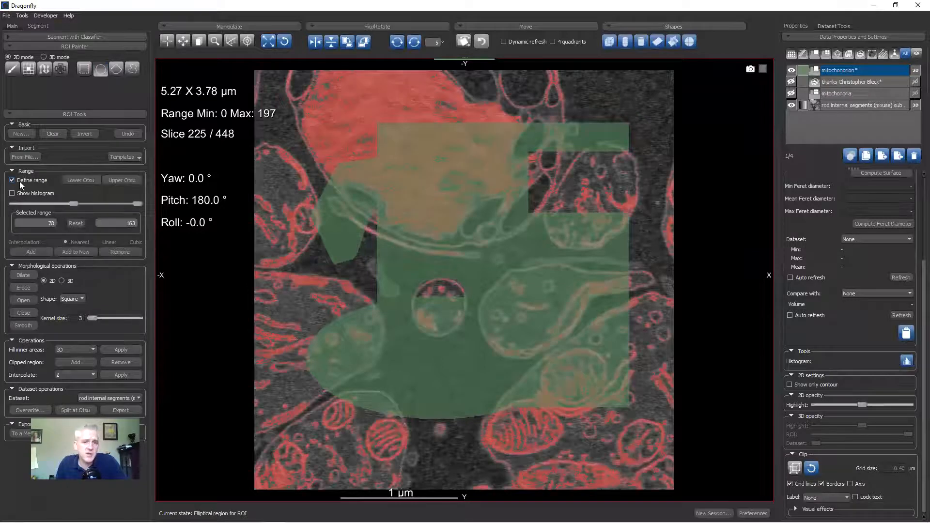
click(52, 134)
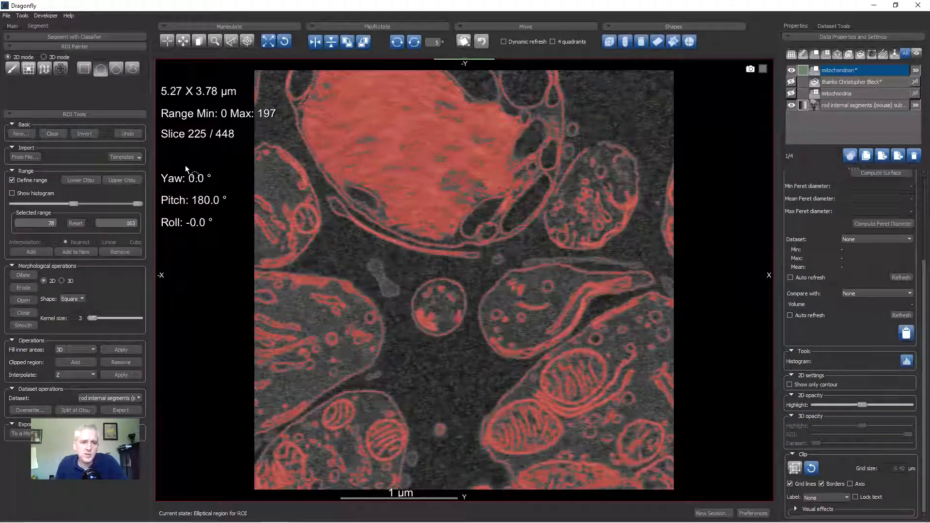
click(133, 70)
mouse_move(677, 285)
ctrl+mouse_down()
mouse_move(597, 307)
mouse_move(493, 365)
mouse_move(489, 469)
mouse_move(653, 367)
mouse_move(678, 286)
ctrl+mouse_up()
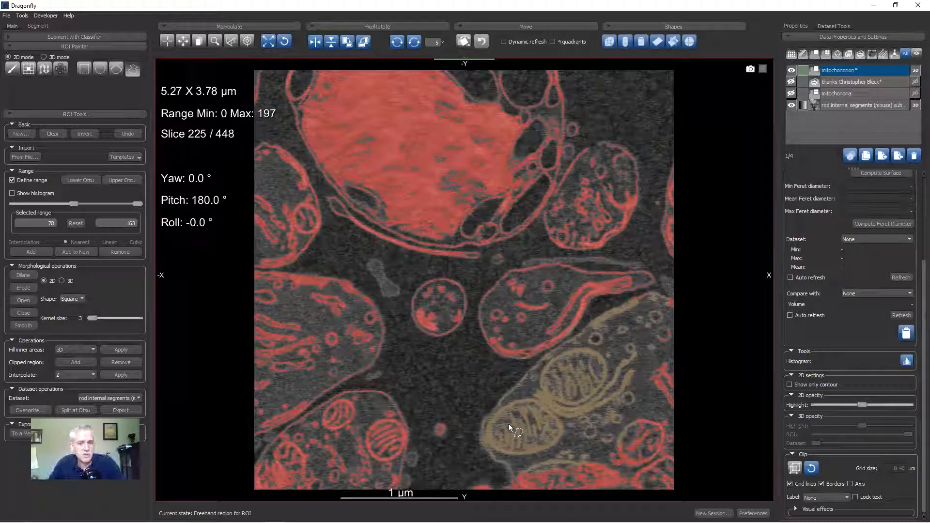
Step: Turn off the defined range and outline the small round profile near the centre of slice 226 with the Path tool
scroll(618, 326, down, 3)
scroll(533, 333, up, 2)
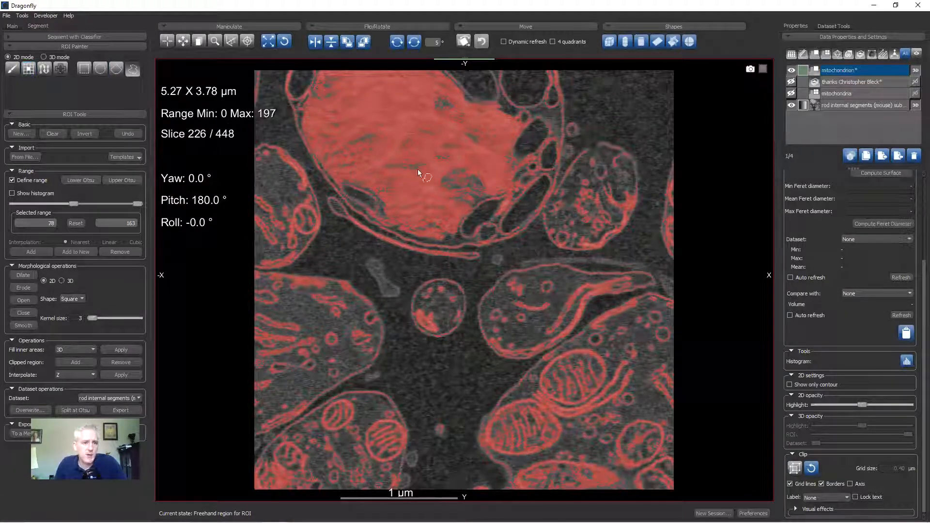
click(20, 180)
click(48, 71)
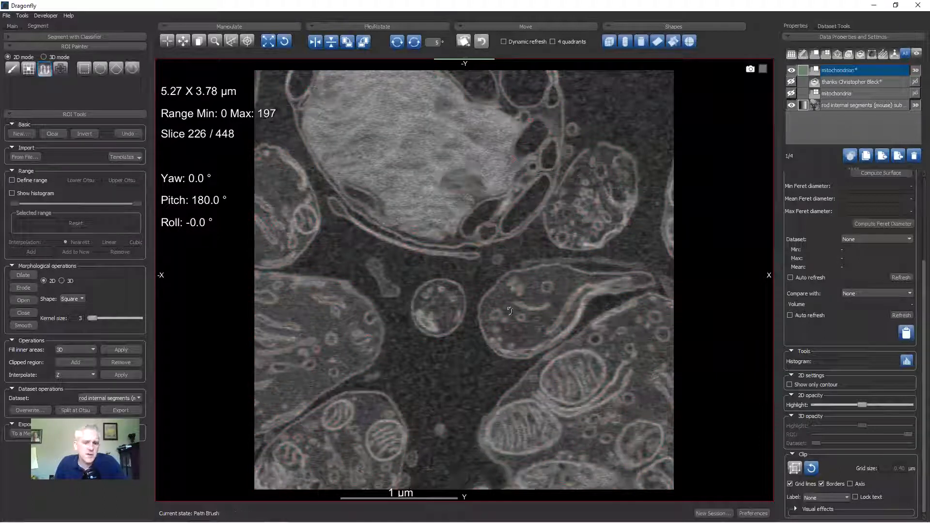
key(ctrl)
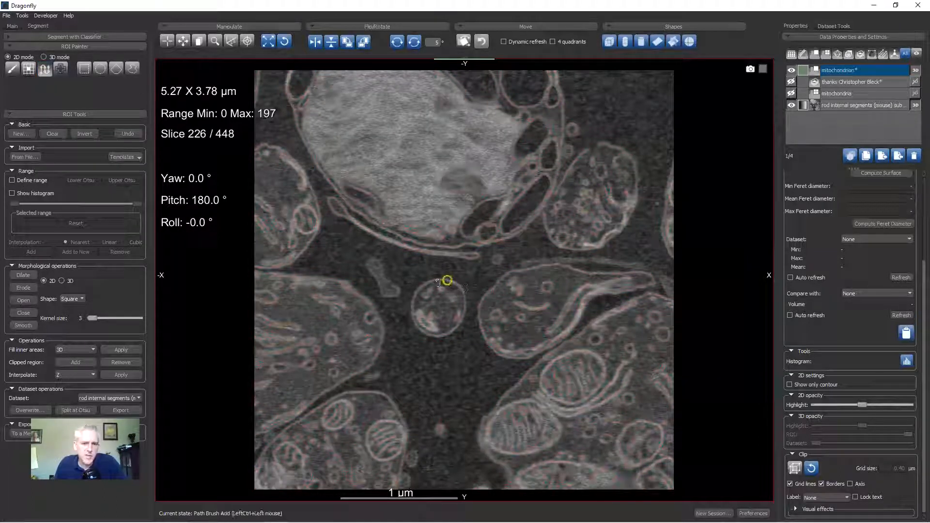
mouse_move(425, 286)
ctrl+mouse_down()
mouse_move(411, 321)
mouse_move(420, 334)
mouse_move(448, 339)
mouse_move(466, 298)
mouse_move(453, 282)
ctrl+mouse_up()
right_drag(458, 262, 491, 485)
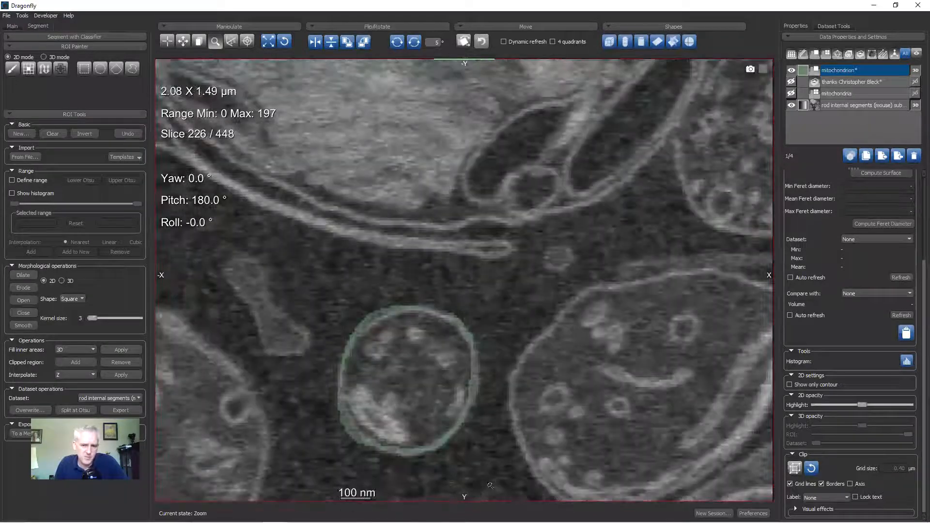
Step: Add winding freehand paths over the cell beside the small round profile and erase where other path strokes cross them
mouse_move(550, 249)
ctrl+mouse_down()
mouse_move(518, 361)
mouse_move(606, 341)
mouse_move(692, 224)
mouse_move(690, 416)
ctrl+mouse_up()
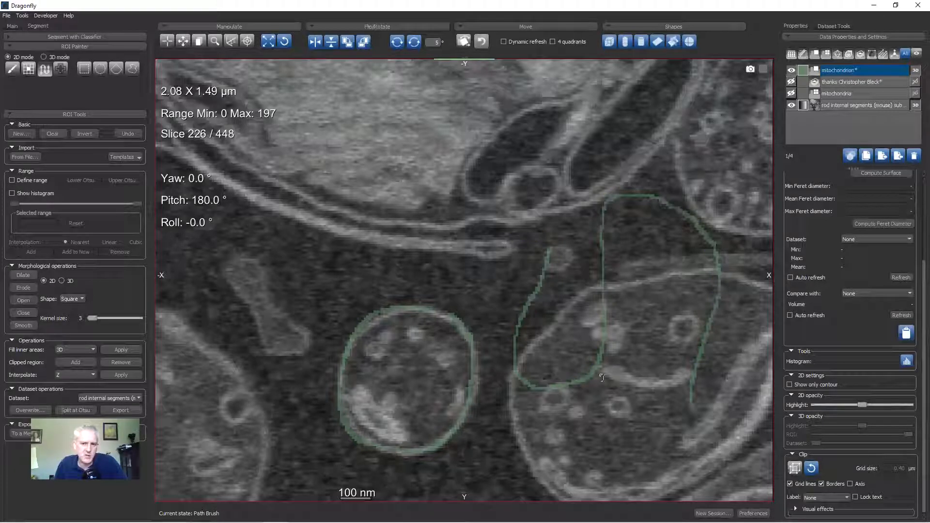
drag(492, 307, 606, 176)
mouse_move(450, 290)
shift+mouse_down()
mouse_move(453, 388)
mouse_move(523, 288)
shift+mouse_up()
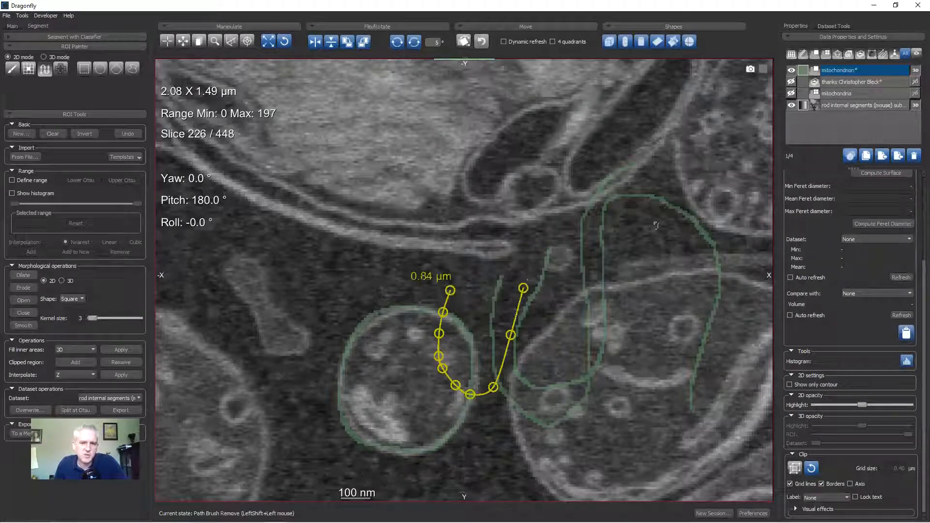
shift+drag(656, 226, 599, 409)
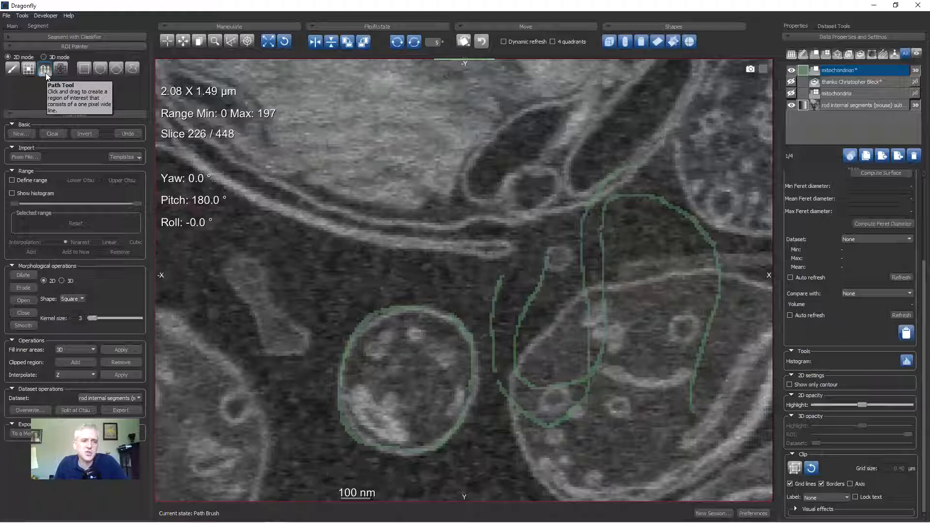
Step: Clear the ROI and paint the interior of the small round profile on slice 225 with the Snap brush
click(59, 135)
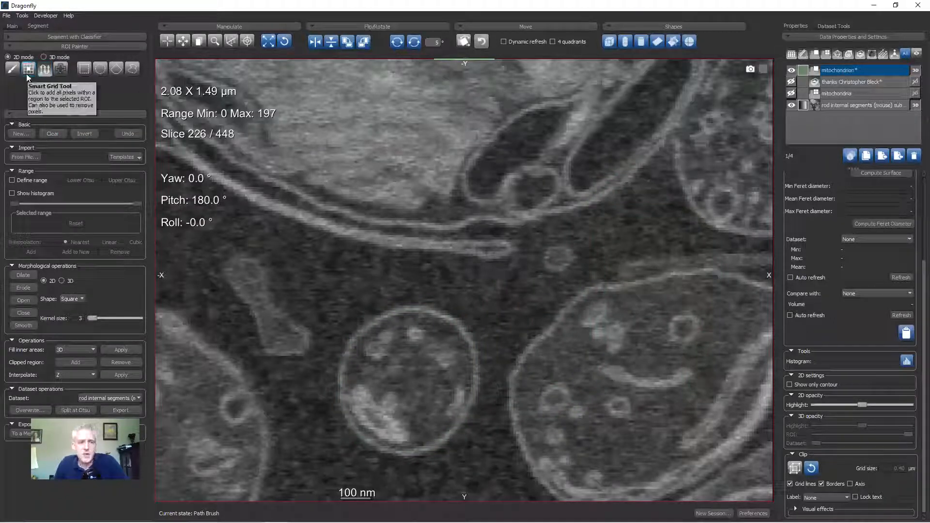
click(59, 72)
scroll(457, 350, down, 4)
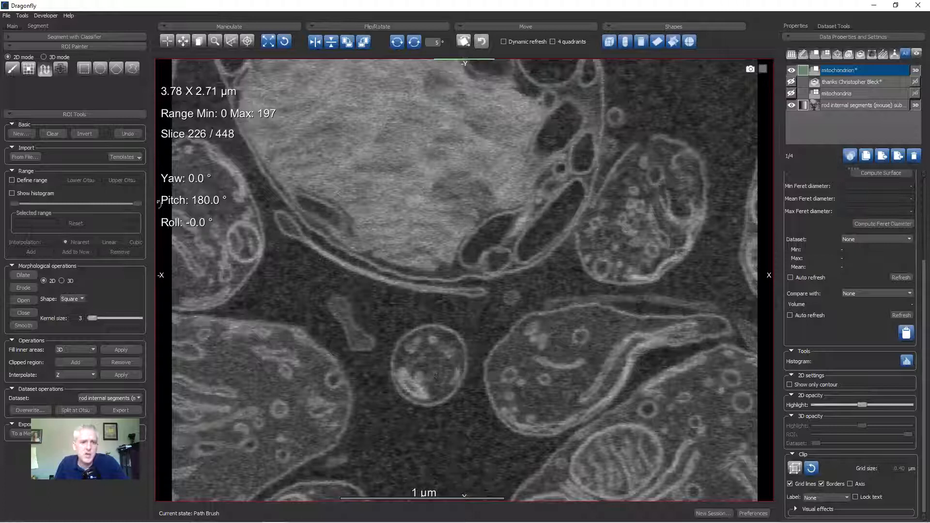
click(59, 71)
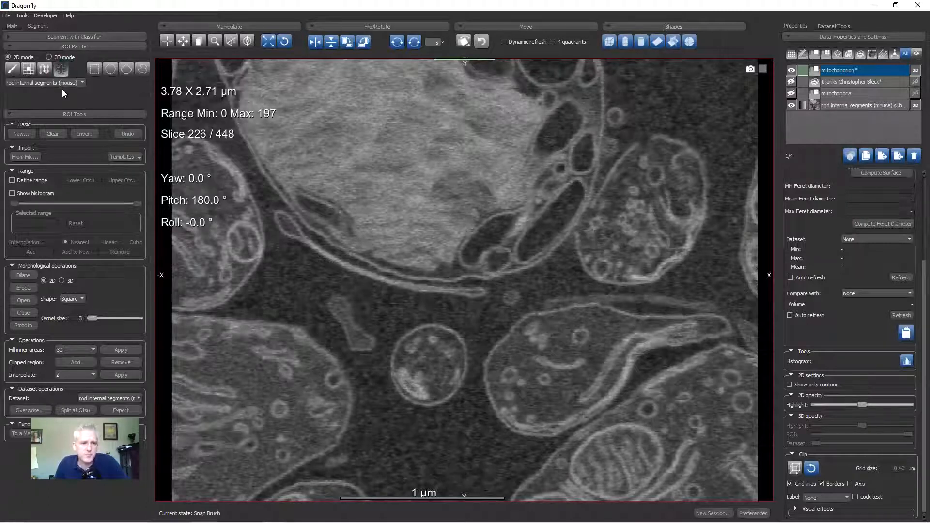
middle_drag(444, 360, 453, 272)
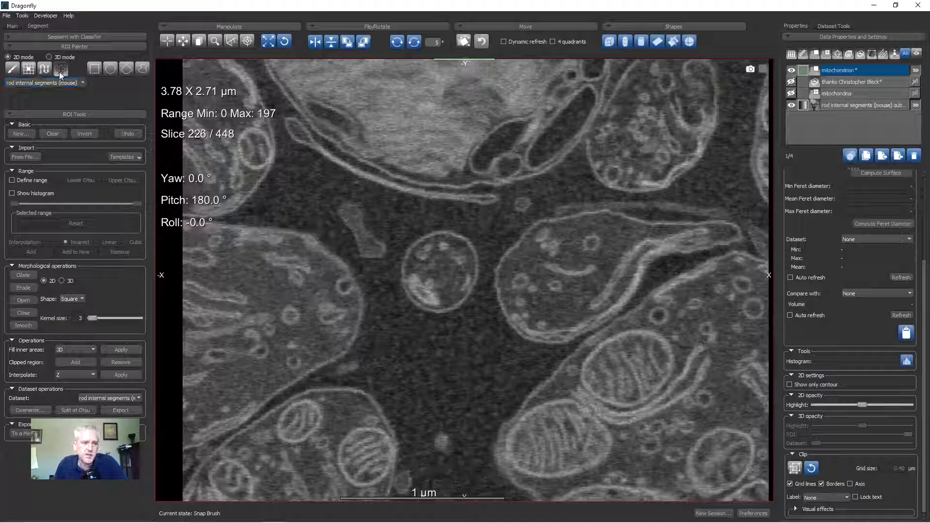
mouse_move(431, 238)
right_down()
mouse_move(486, 426)
mouse_move(465, 278)
right_up()
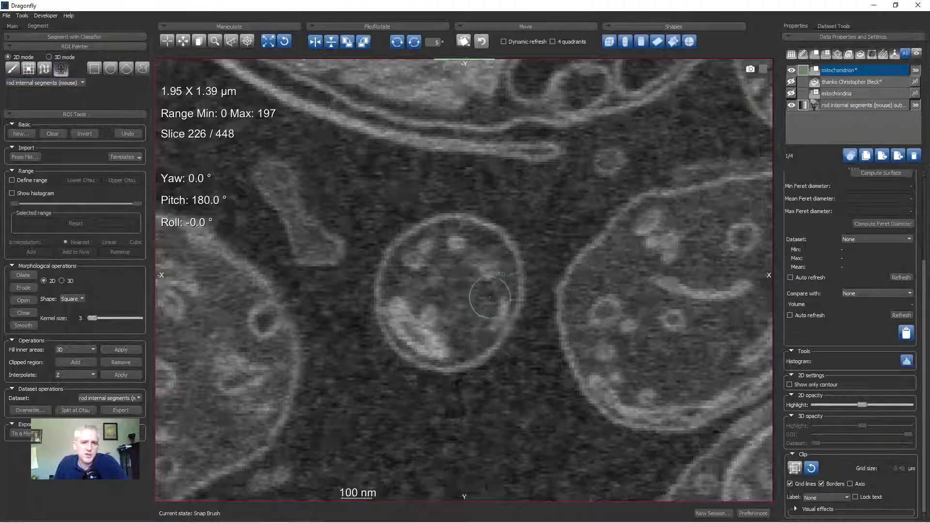
scroll(466, 288, down, 1)
mouse_move(466, 288)
ctrl+mouse_down()
mouse_move(441, 285)
mouse_move(480, 318)
ctrl+mouse_up()
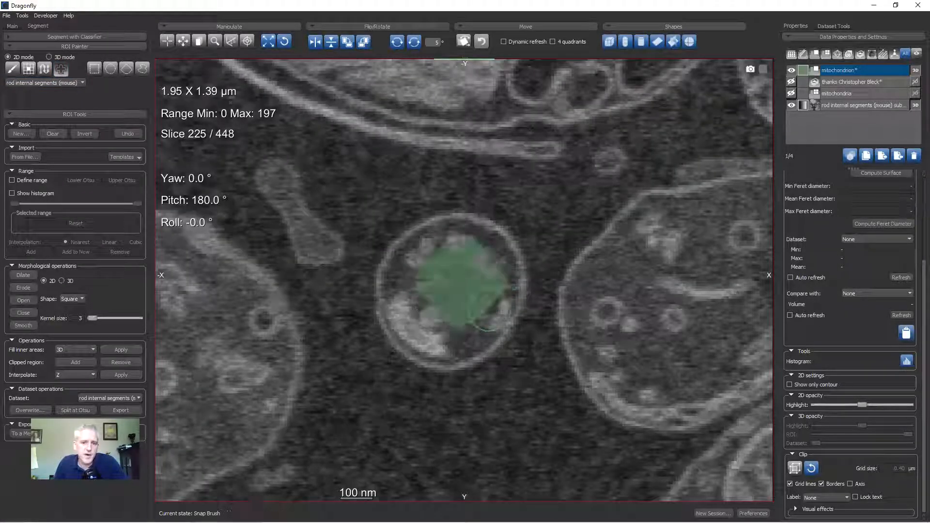
Step: Add a wide snapped region from the membranes below the large bright body on slice 225, and clear the ROI
mouse_move(589, 322)
right_down()
mouse_move(557, 336)
mouse_move(519, 235)
mouse_move(477, 184)
right_up()
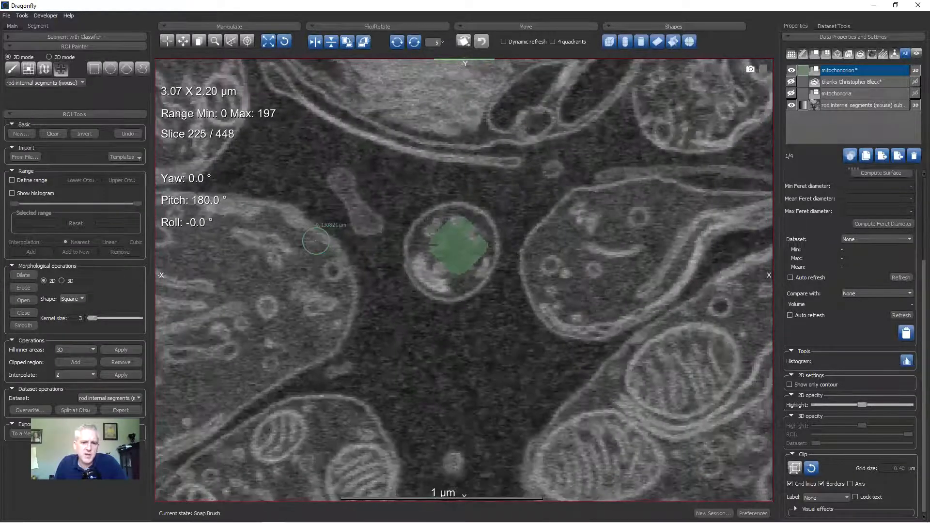
middle_drag(511, 233, 436, 378)
key(ctrl)
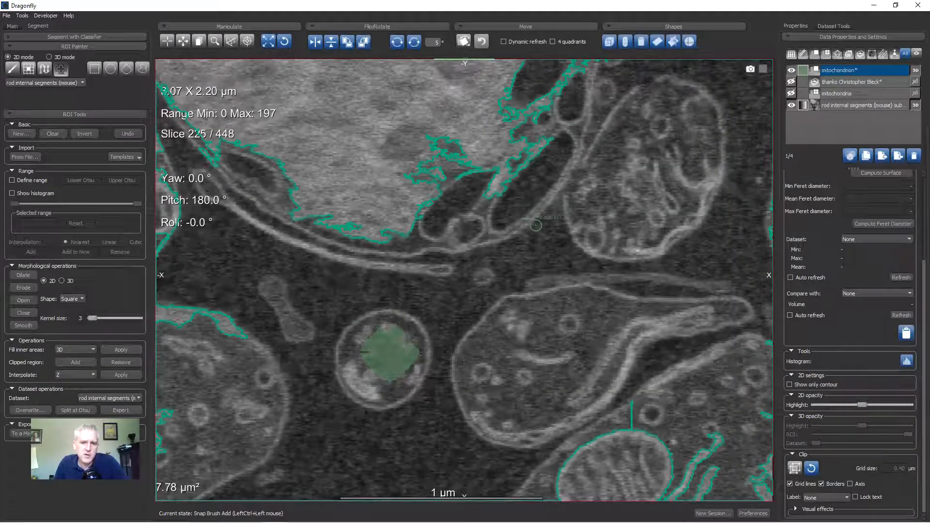
ctrl+click(511, 191)
ctrl+scroll(464, 280, down, 3)
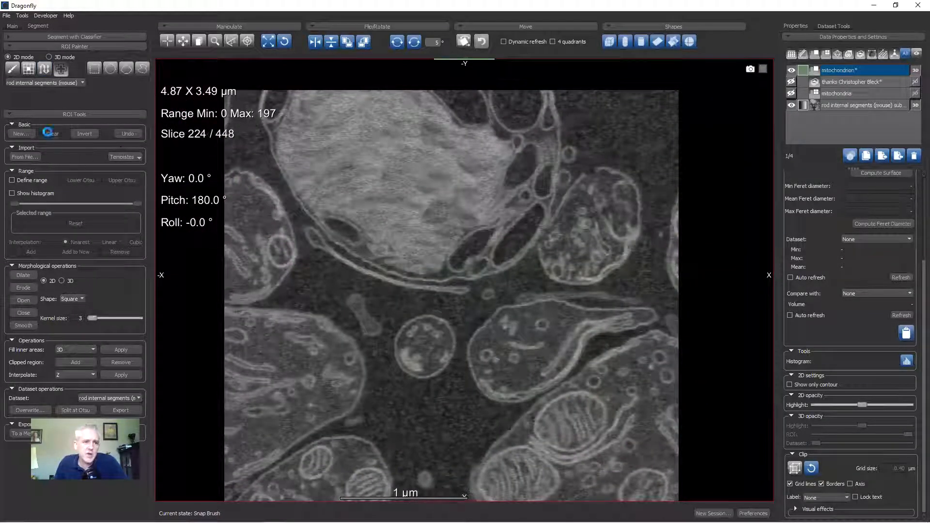
Step: Add two snapped patches inside the large bright body on slice 224, one near its edge and one in its middle
ctrl+scroll(449, 313, down, 2)
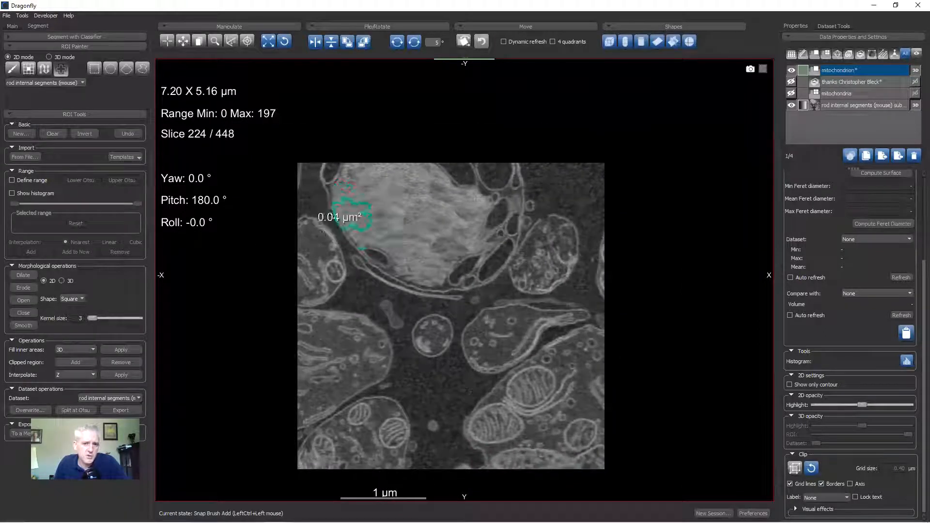
ctrl+click(351, 216)
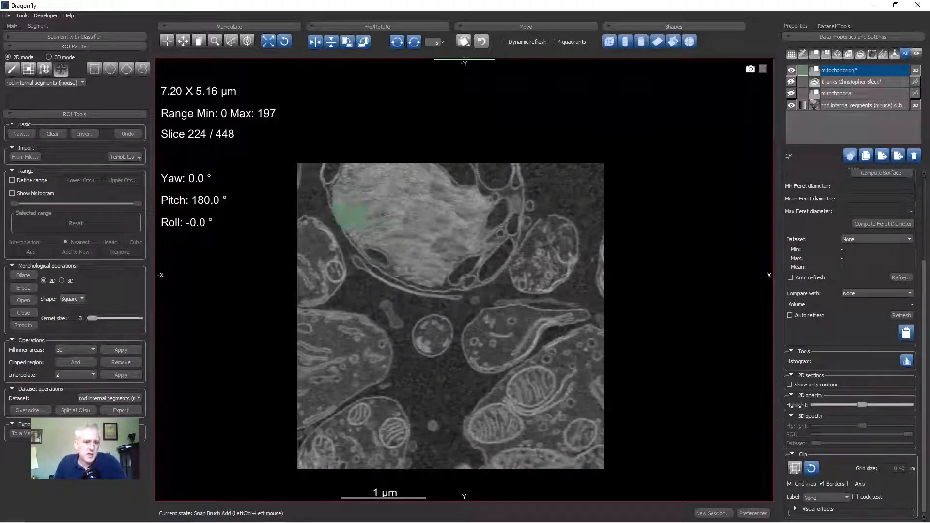
ctrl+click(426, 222)
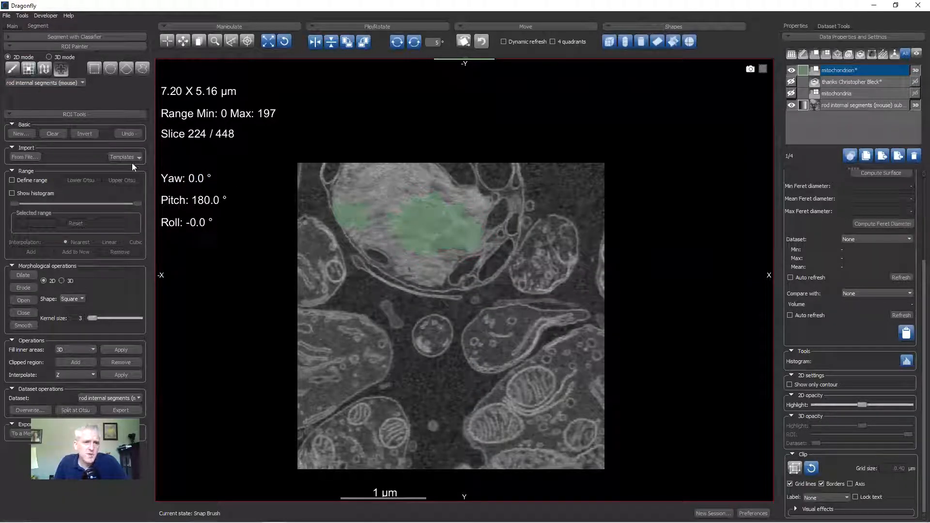
Step: Clear the ROI and set up the Smart Grid tool with a 64 by 64 grid and a sigma of 0.00
click(60, 135)
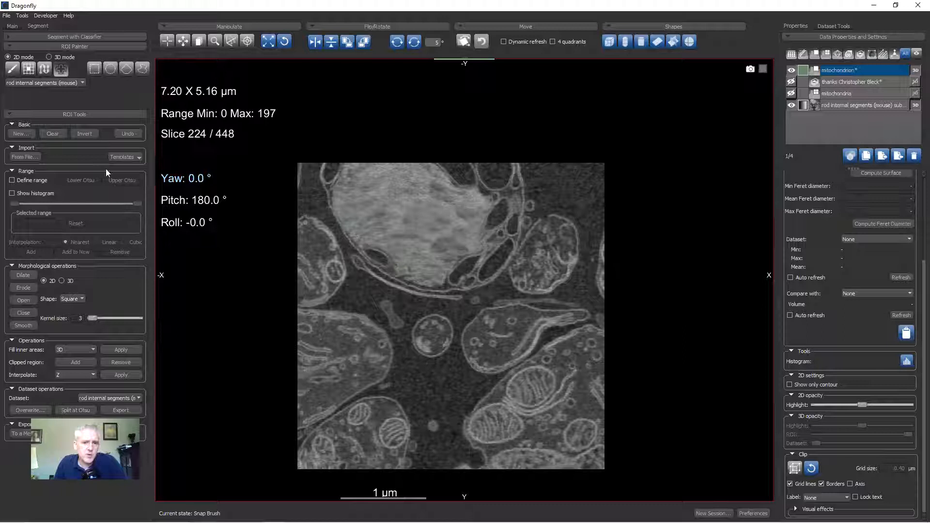
click(29, 70)
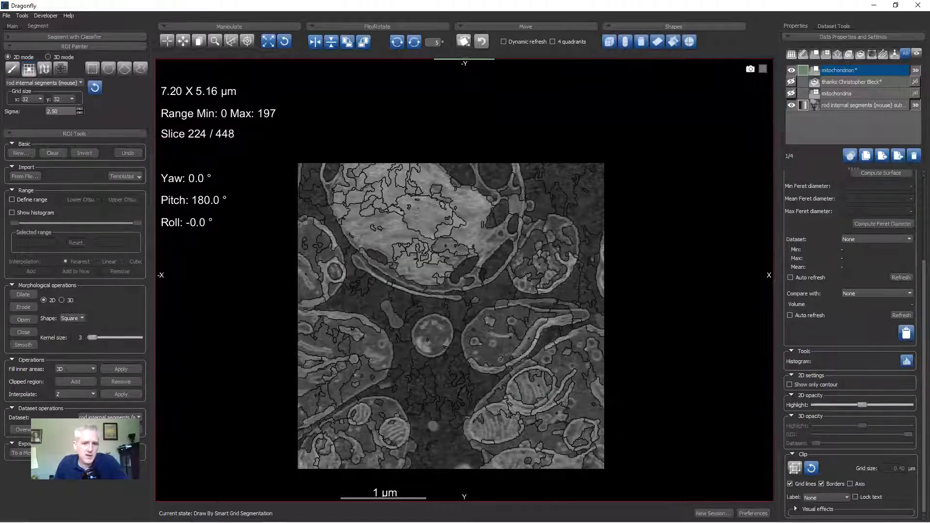
click(42, 98)
click(26, 126)
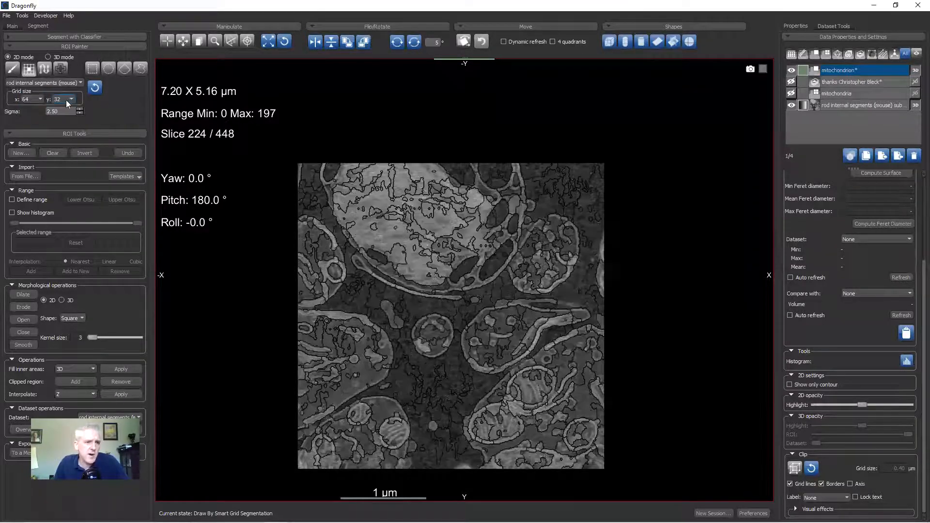
click(65, 126)
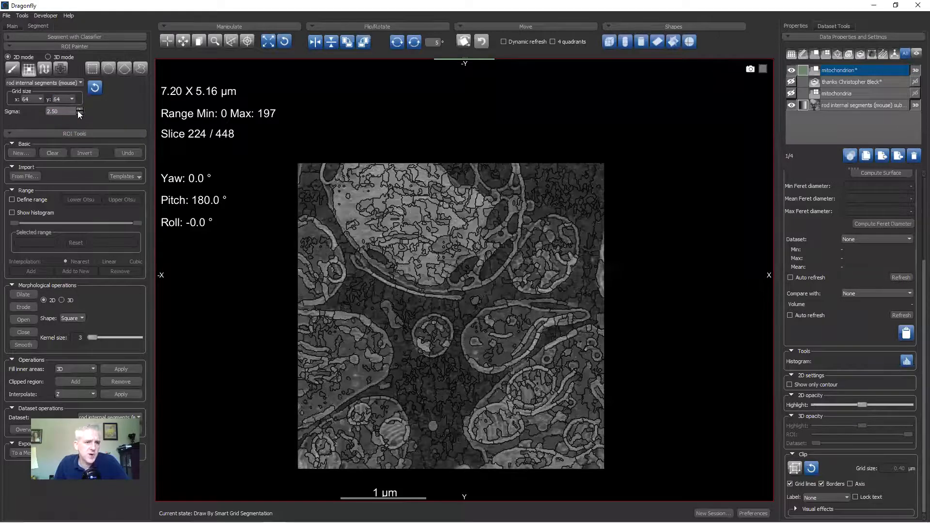
click(80, 112)
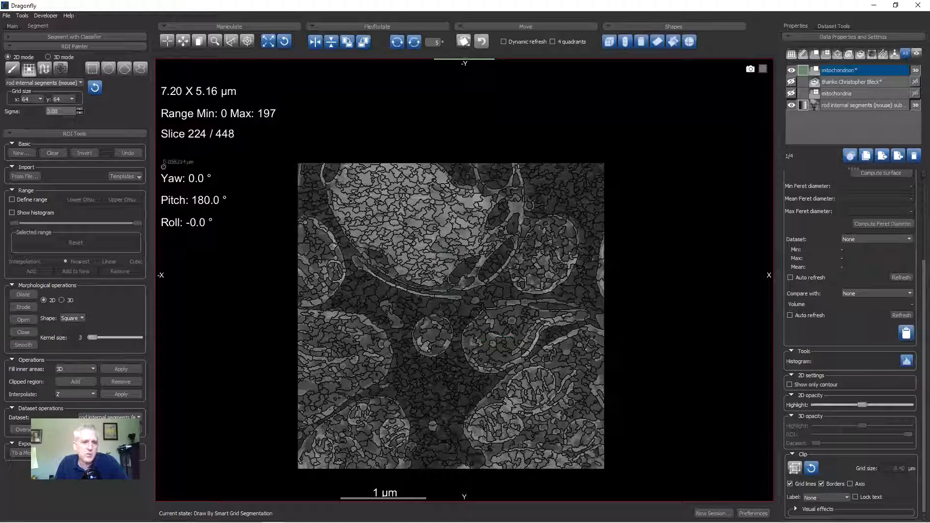
Step: Add the grid cells covering the lower-left mitochondrion of the lower-right cell on slice 224 to the ROI
middle_drag(438, 322, 382, 242)
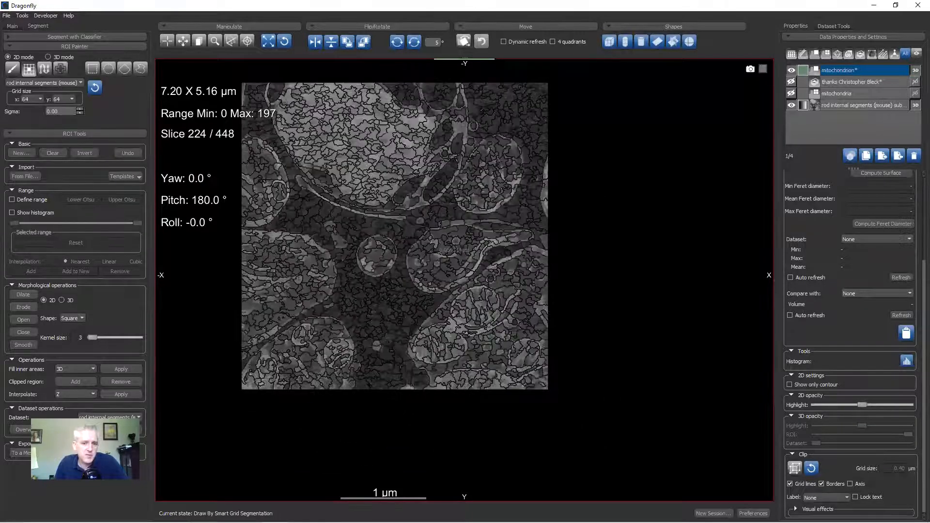
right_drag(436, 224, 482, 413)
middle_drag(417, 333, 420, 177)
right_drag(420, 180, 487, 405)
middle_drag(476, 364, 447, 170)
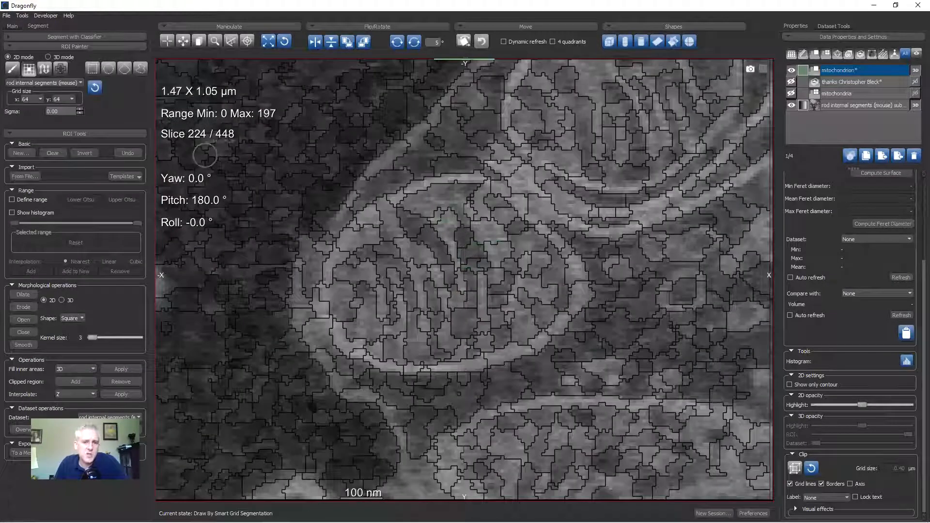
mouse_move(416, 218)
ctrl+mouse_down()
mouse_move(354, 310)
mouse_move(412, 340)
mouse_move(533, 325)
mouse_move(572, 272)
mouse_move(547, 261)
mouse_move(492, 198)
mouse_move(465, 192)
mouse_move(310, 266)
mouse_move(415, 296)
mouse_move(429, 240)
ctrl+mouse_up()
mouse_move(473, 288)
ctrl+mouse_down()
mouse_move(499, 288)
mouse_move(465, 323)
mouse_move(489, 270)
mouse_move(458, 342)
ctrl+mouse_up()
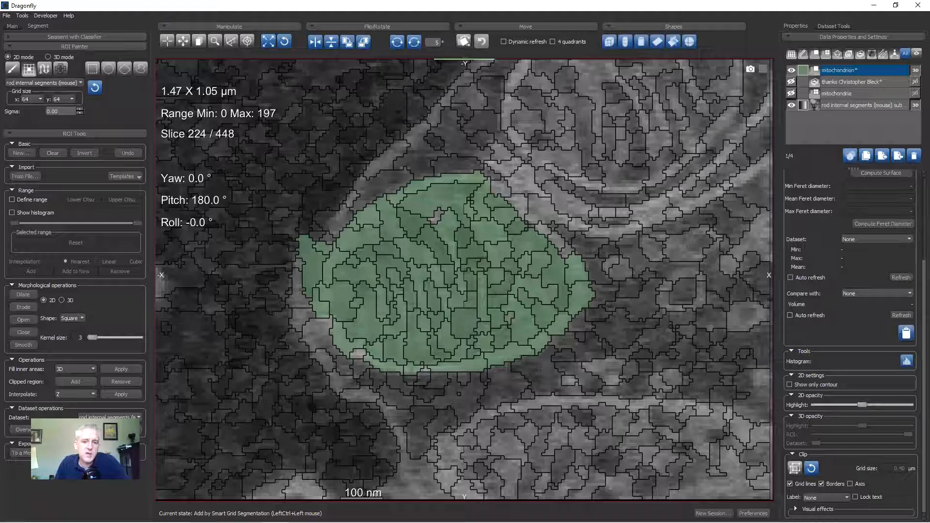
Step: Remove the grid cells that stick out past the mitochondrion's upper-left membrane on slice 224
key(Escape)
middle_drag(429, 344, 515, 329)
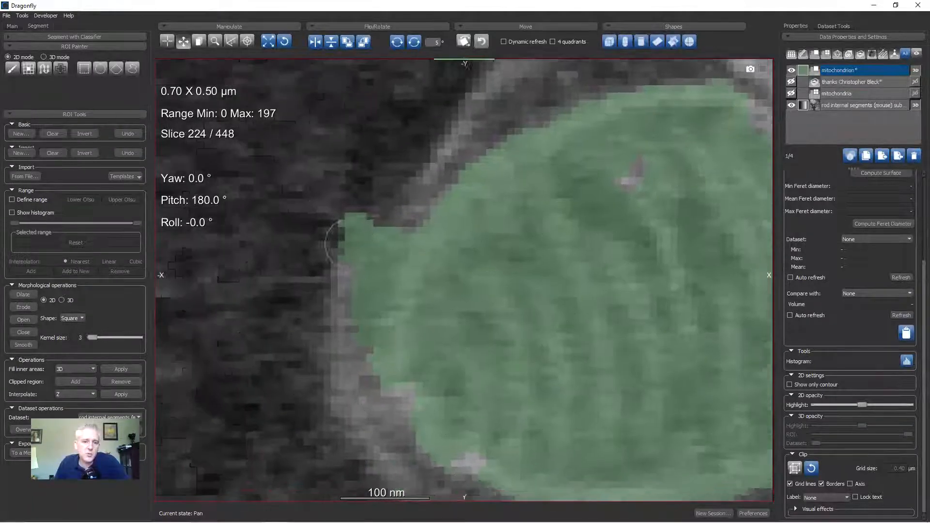
shift+drag(323, 206, 363, 235)
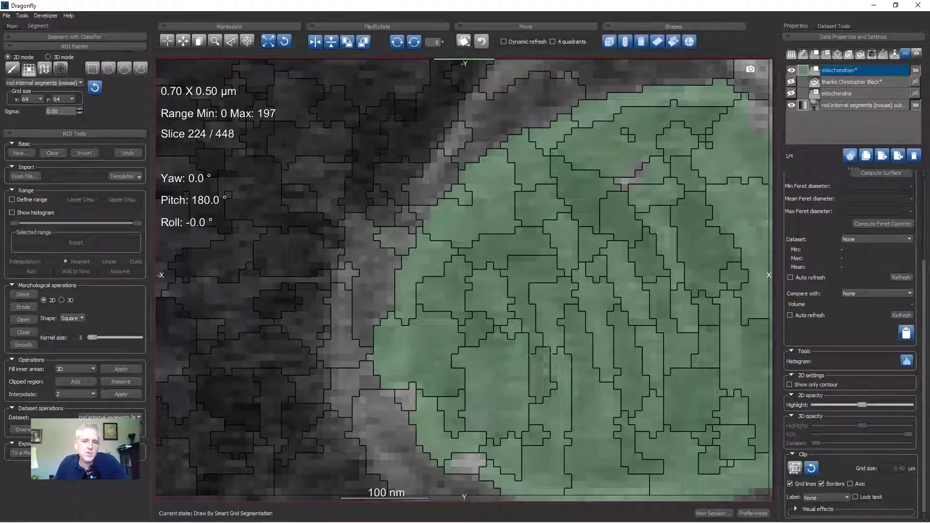
Step: On slice 232, add the grid cells around the same mitochondrion's rim and remove stray ones at its upper-left edge
scroll(603, 326, down, 5)
scroll(572, 272, down, 8)
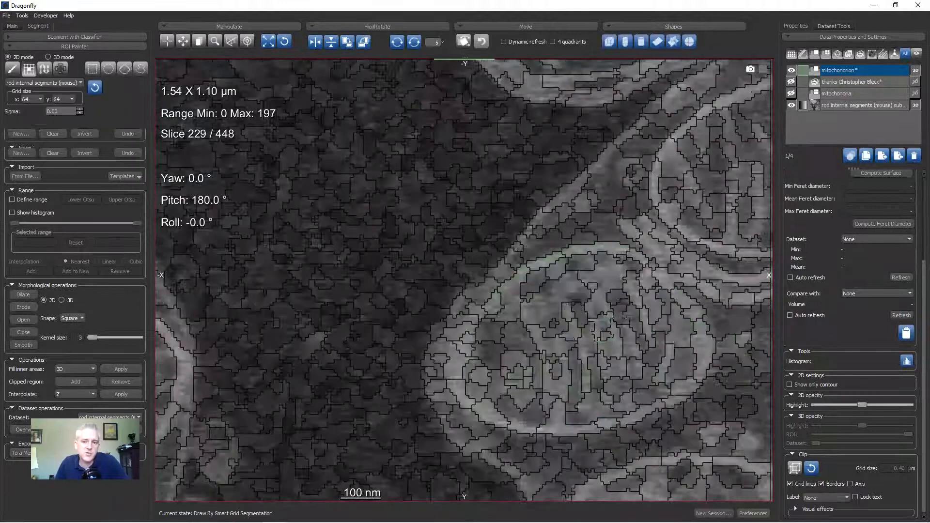
mouse_move(582, 269)
ctrl+mouse_down()
mouse_move(509, 301)
mouse_move(470, 349)
mouse_move(465, 407)
mouse_move(528, 418)
mouse_move(567, 412)
mouse_move(659, 373)
mouse_move(688, 310)
mouse_move(606, 262)
mouse_move(467, 295)
ctrl+mouse_up()
shift+click(471, 284)
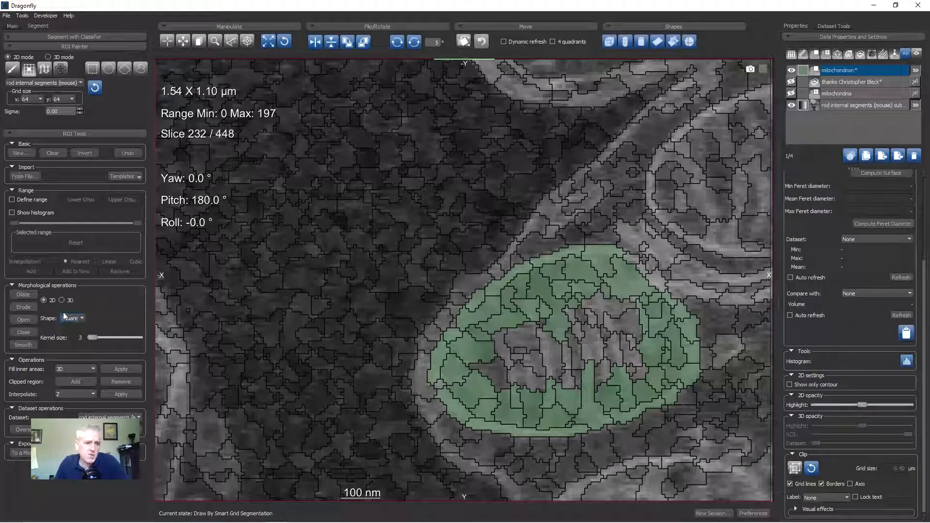
Step: Fill the inner areas of the mitochondrion ROI on slice 232 using the 2D (Z) option
click(64, 370)
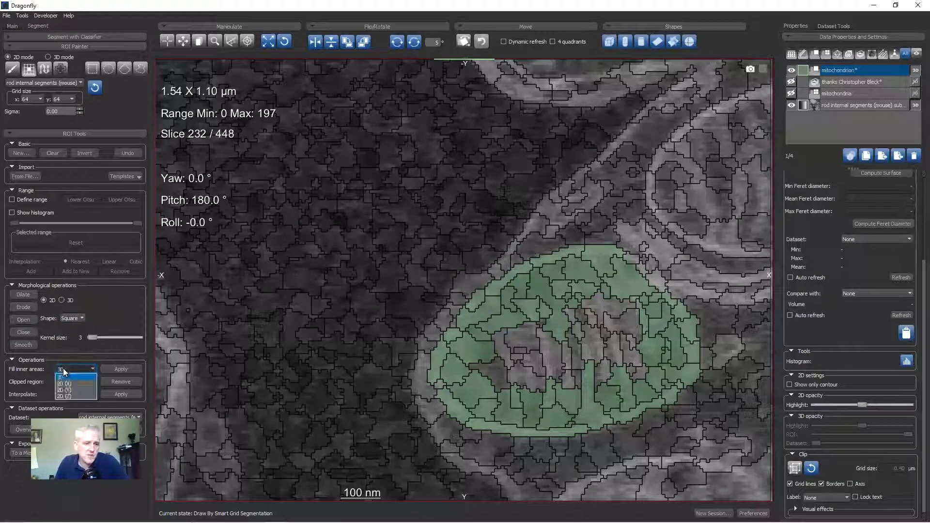
click(69, 396)
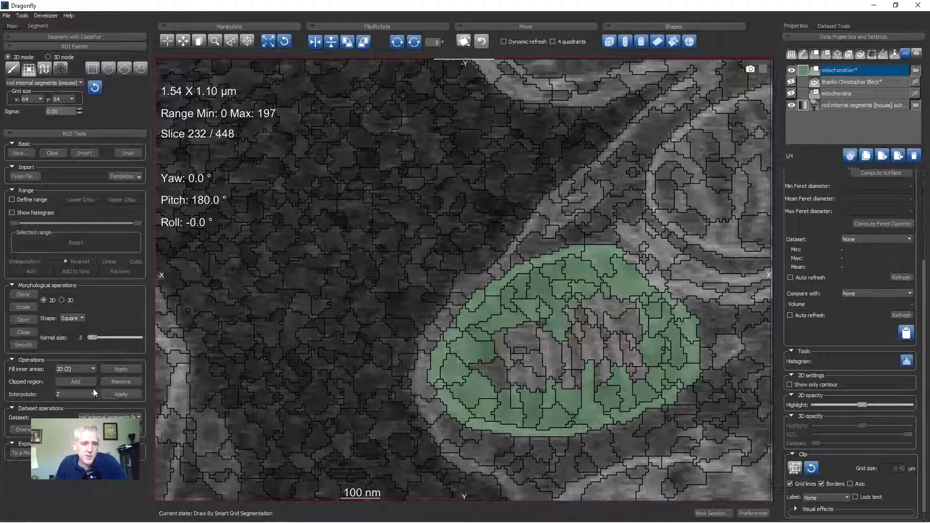
click(81, 381)
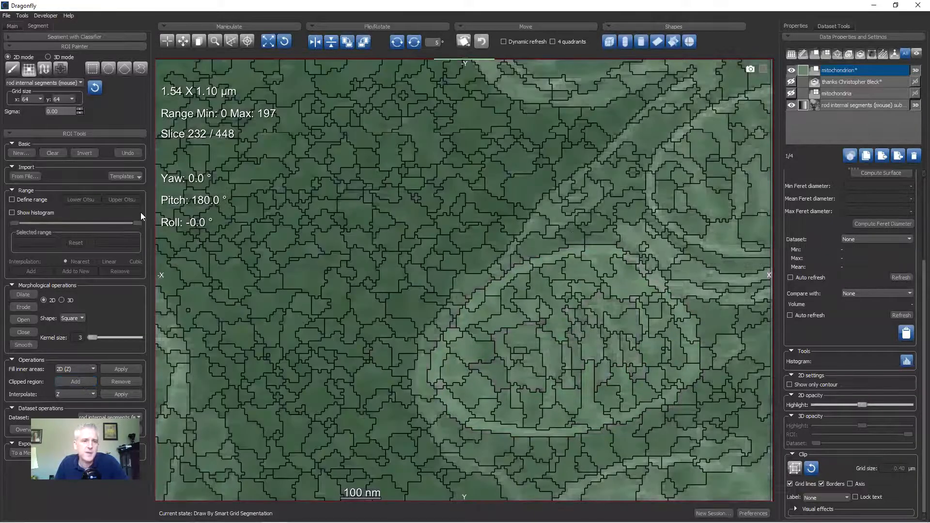
click(128, 153)
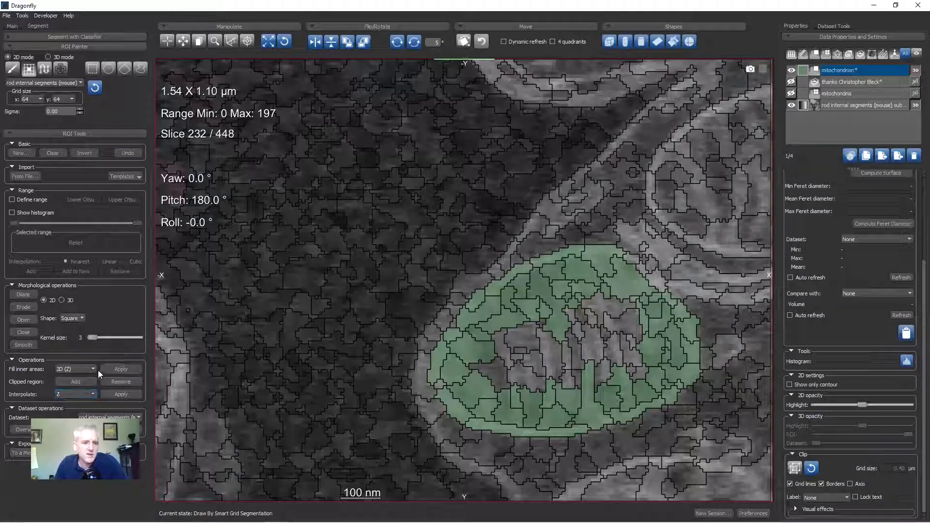
click(122, 370)
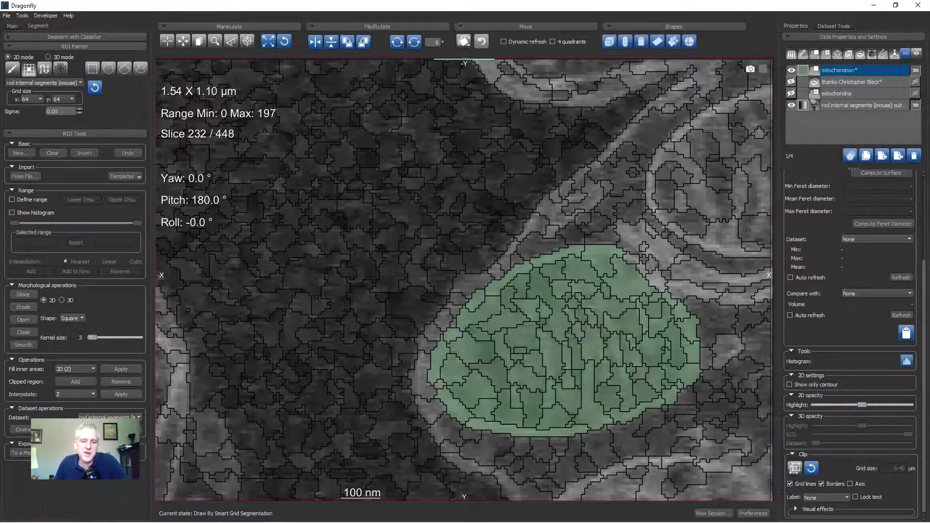
Step: Browse the slices around 232 to 252 and examine how the mitochondrion's outline and the Smart Grid cells change
scroll(321, 213, down, 6)
scroll(322, 214, up, 7)
scroll(474, 305, down, 2)
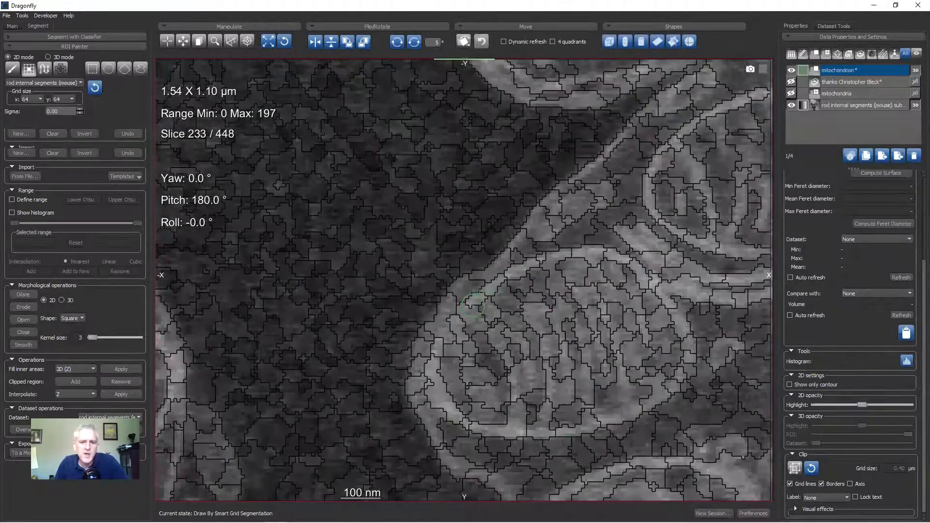
scroll(474, 304, down, 8)
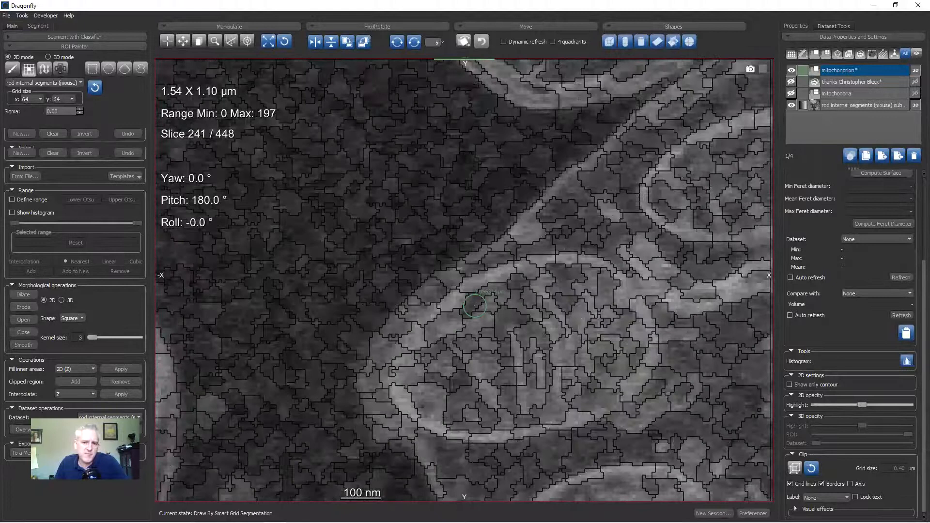
scroll(395, 260, up, 11)
scroll(301, 193, down, 4)
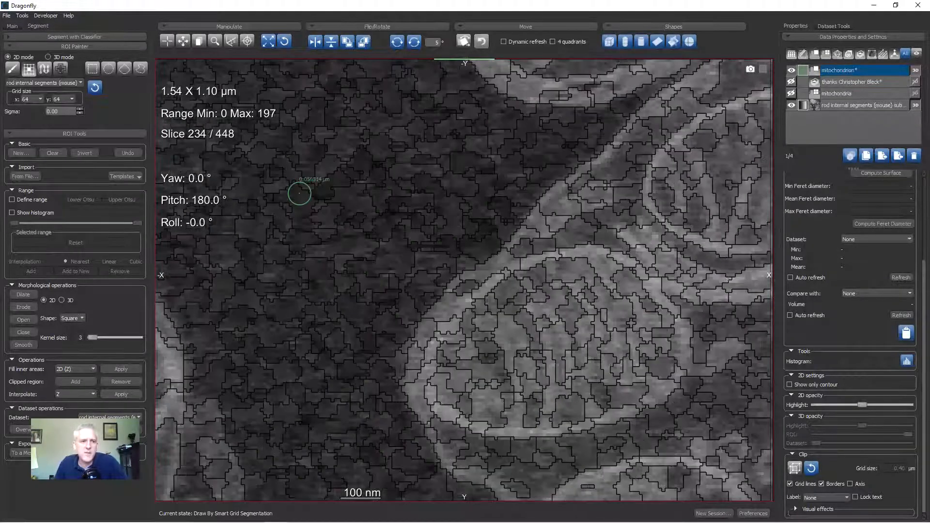
scroll(513, 357, up, 4)
scroll(512, 357, down, 11)
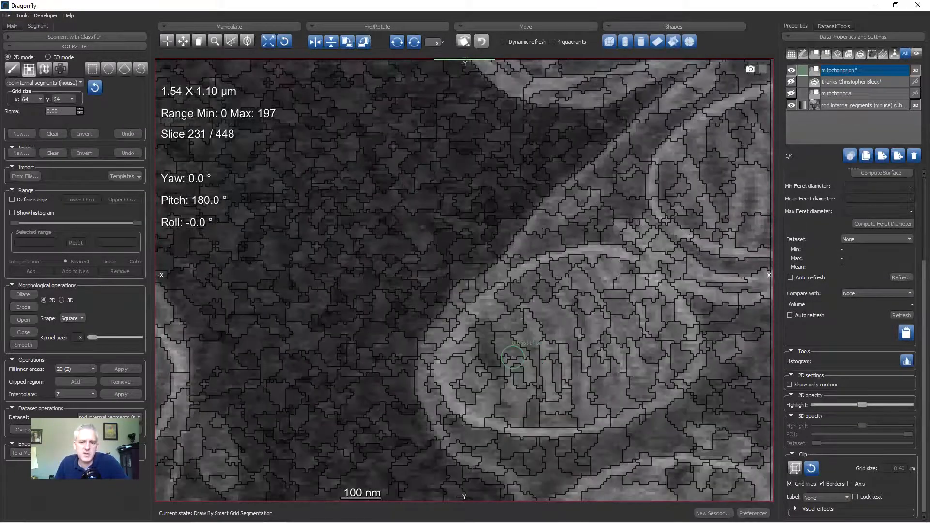
scroll(512, 357, down, 19)
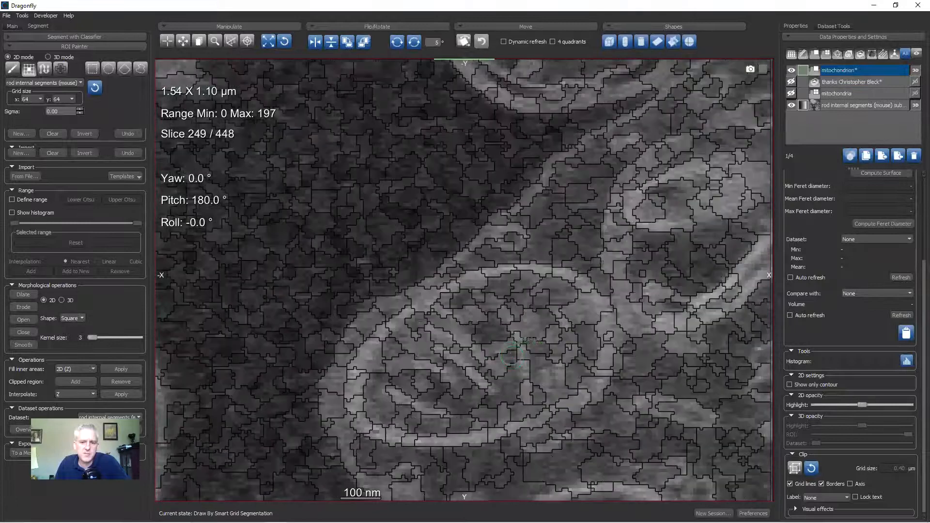
scroll(509, 352, up, 11)
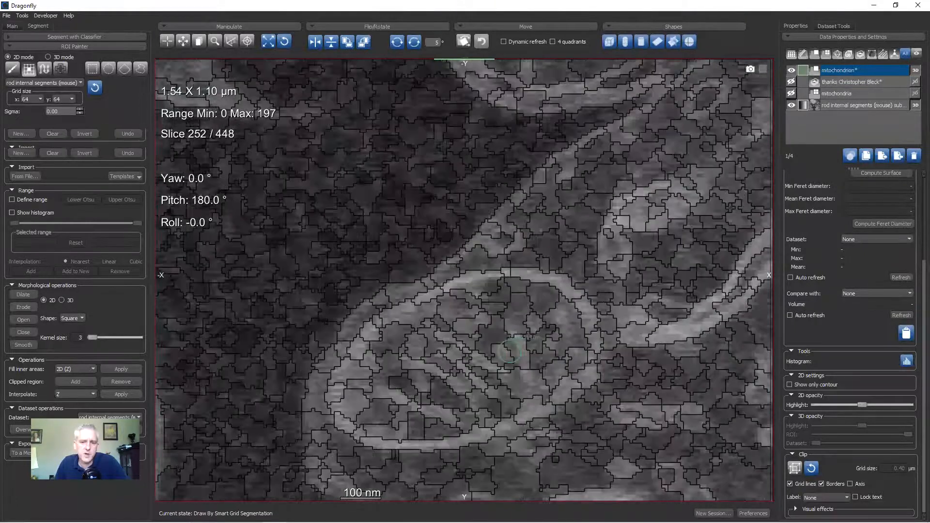
scroll(508, 353, up, 9)
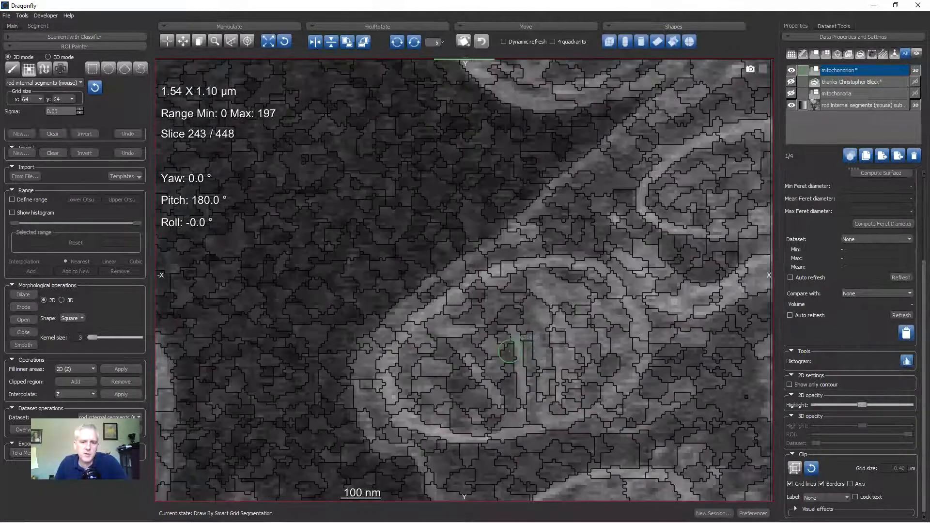
scroll(509, 352, up, 9)
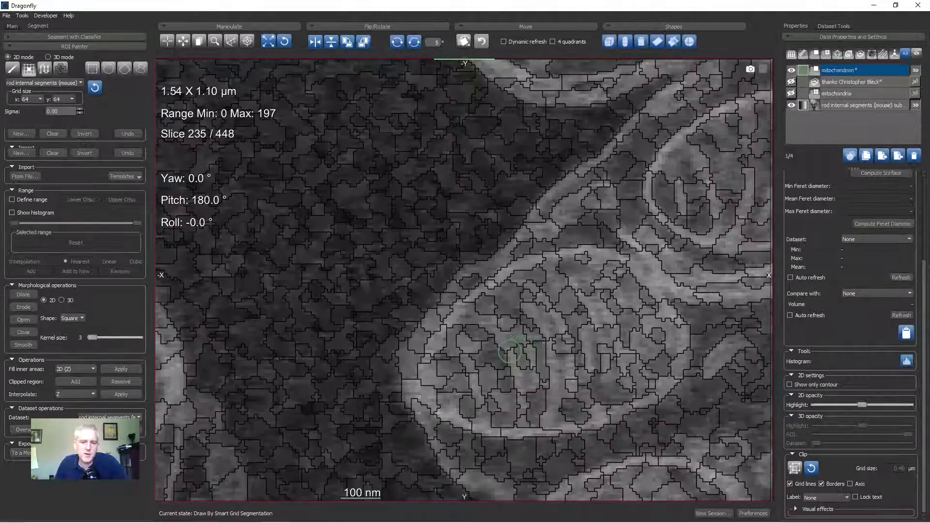
Step: On slice 241, add the Smart Grid cells covering the mitochondrion's rim and interior to the ROI
scroll(511, 350, down, 6)
scroll(511, 350, down, 4)
middle_drag(512, 346, 464, 299)
mouse_move(465, 241)
ctrl+mouse_down()
mouse_move(387, 296)
mouse_move(417, 359)
mouse_move(577, 317)
mouse_move(617, 264)
mouse_move(520, 227)
mouse_move(337, 298)
mouse_move(465, 283)
mouse_move(491, 298)
mouse_move(564, 273)
ctrl+mouse_up()
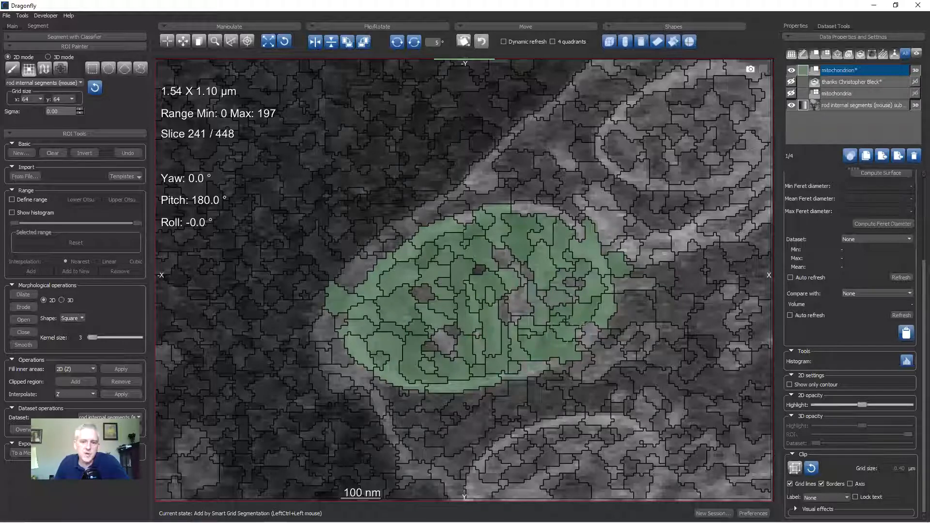
mouse_move(519, 305)
ctrl+mouse_down()
mouse_move(423, 293)
mouse_move(466, 240)
ctrl+mouse_up()
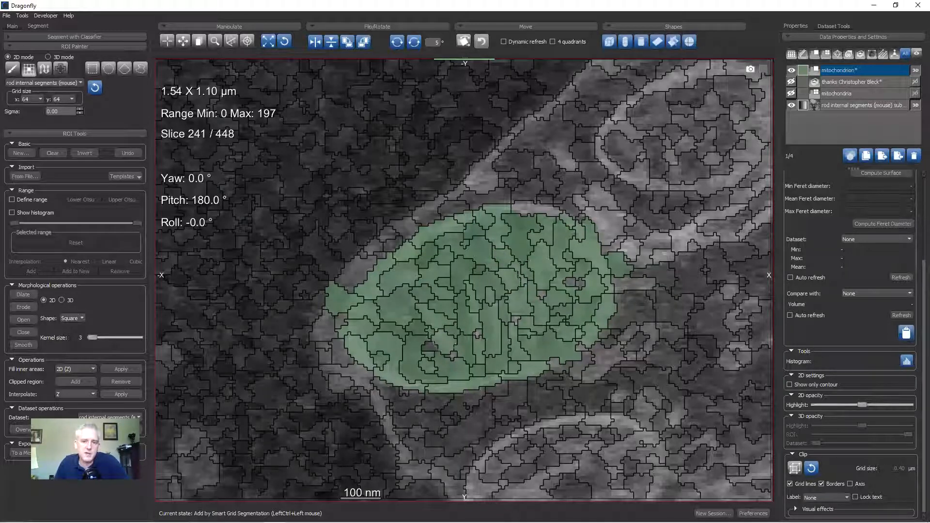
Step: Use the circular brush to erase the stray bits sticking out past the mitochondrion's left and upper-right edges on slice 241
click(12, 70)
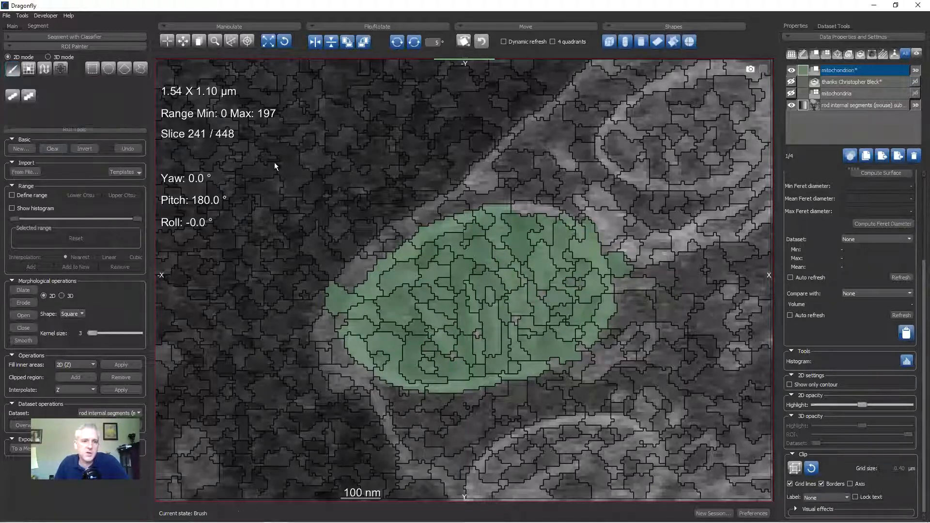
click(13, 97)
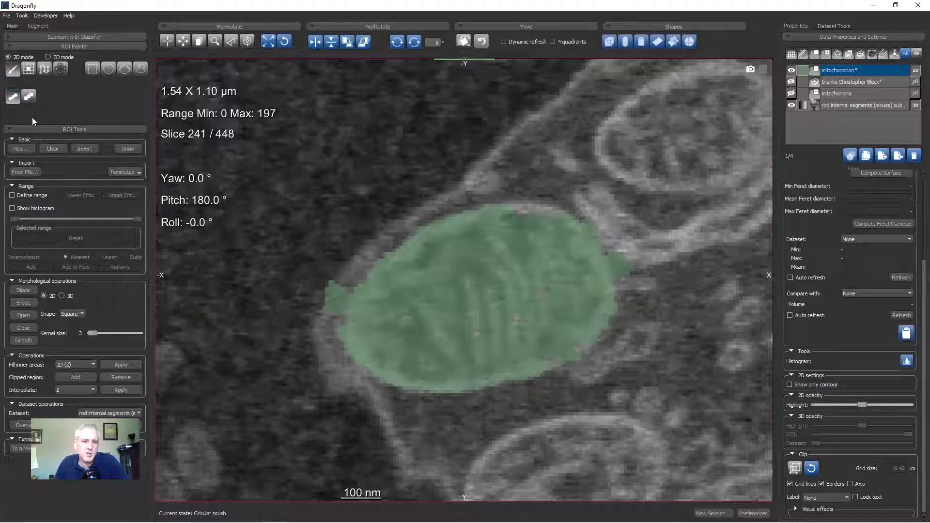
key(ctrl)
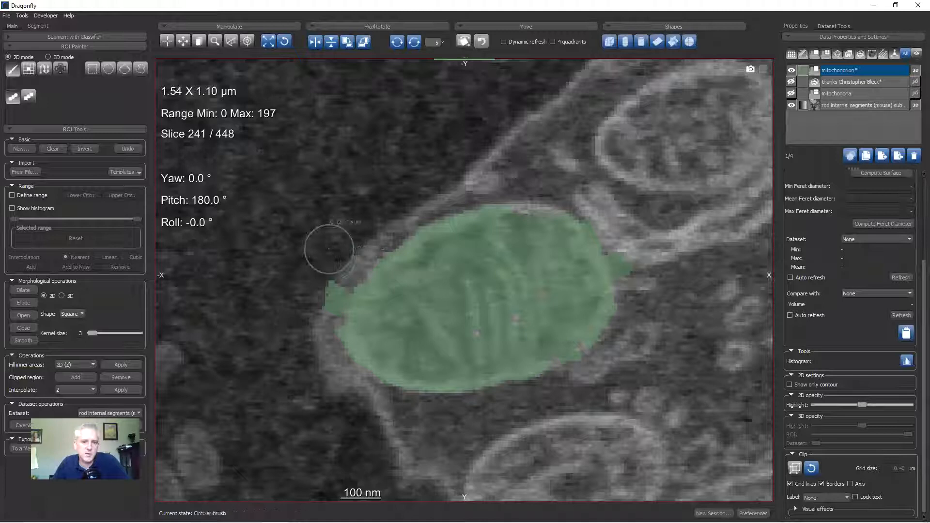
shift+drag(312, 270, 315, 303)
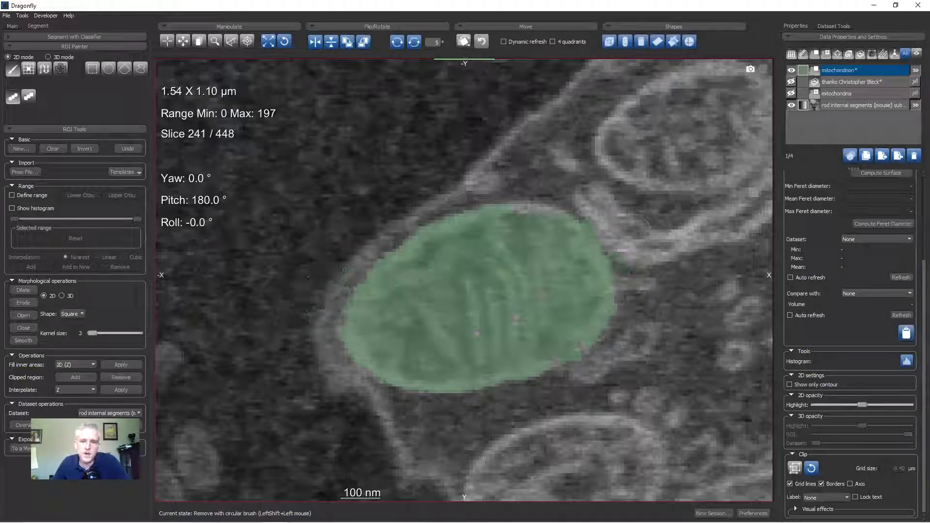
Step: Reactivate the Smart Grid tool and inspect the grid and cell structures of slice 241 at several zoom levels
right_drag(620, 198, 501, 24)
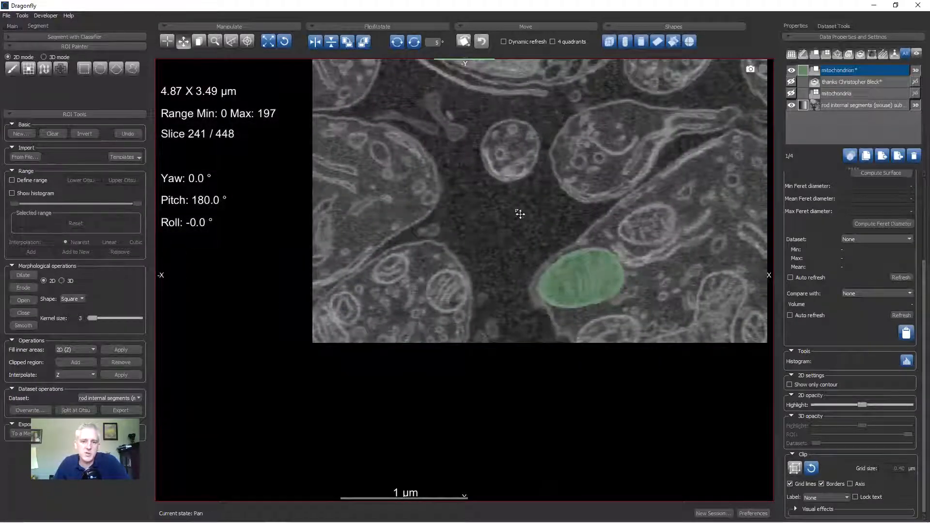
click(29, 70)
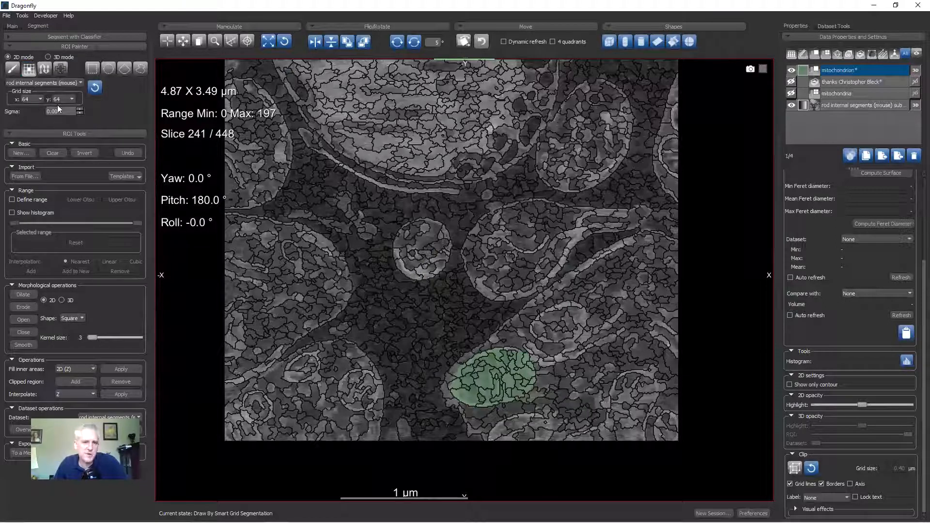
scroll(526, 298, down, 3)
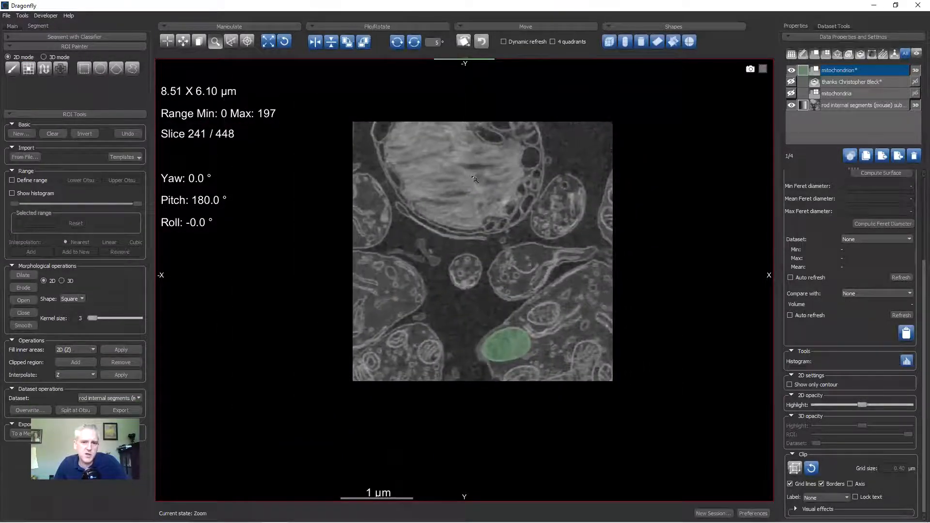
scroll(499, 203, up, 5)
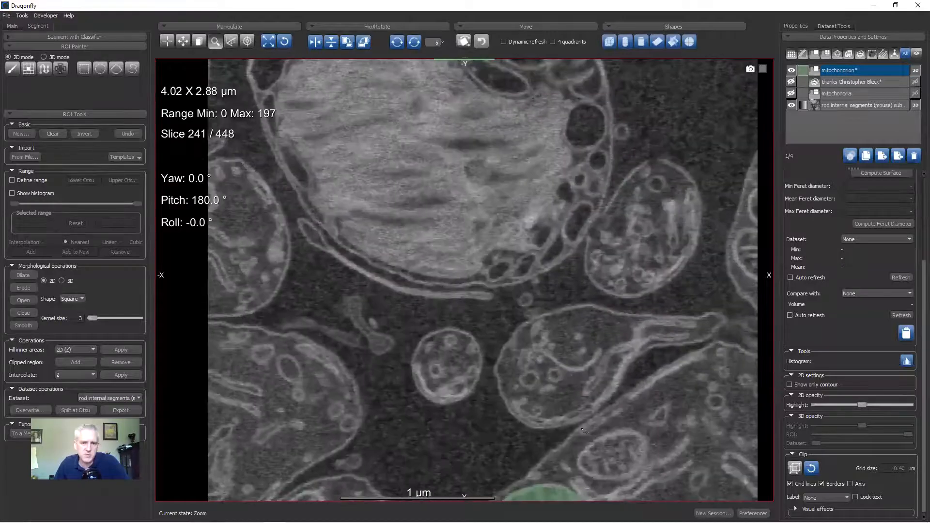
scroll(556, 406, up, 2)
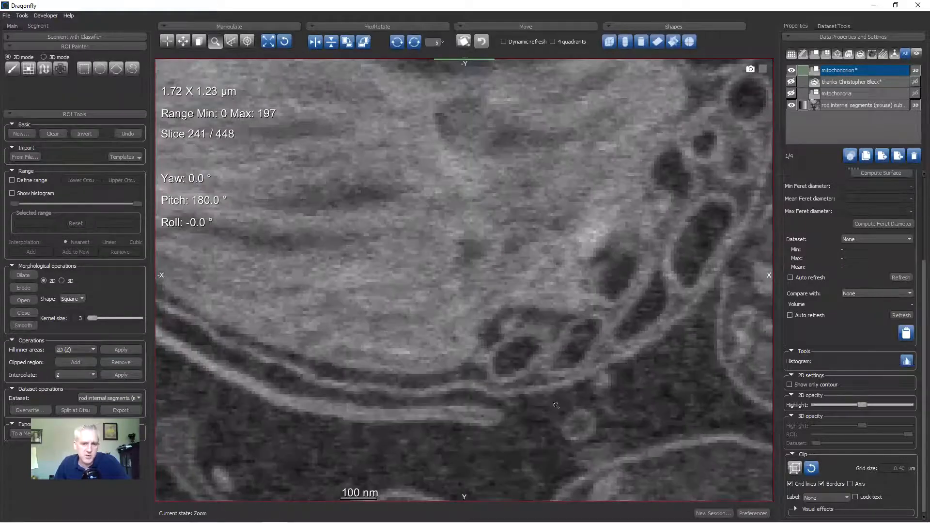
scroll(504, 115, down, 4)
scroll(488, 219, down, 1)
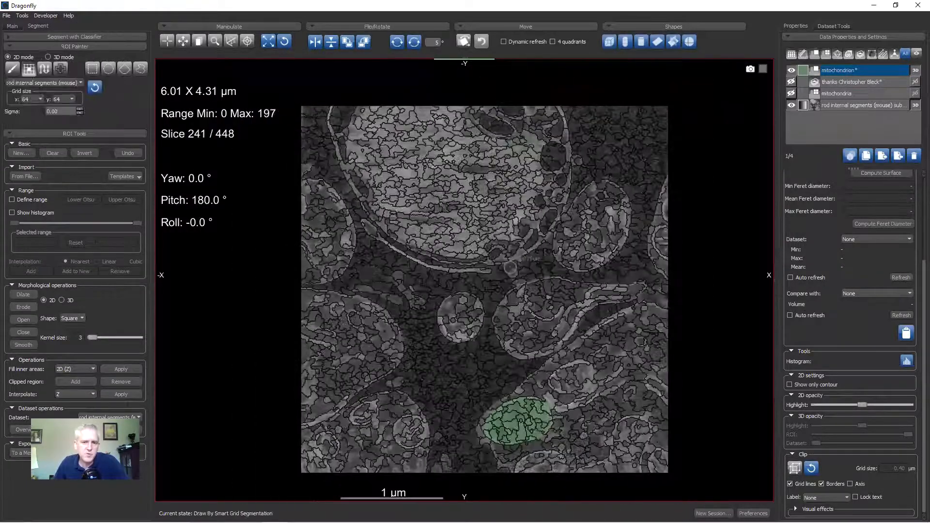
Step: Add the grid cells covering the small round structure in the image centre, with the slice plane tilted to an oblique orientation
middle_drag(570, 300, 552, 264)
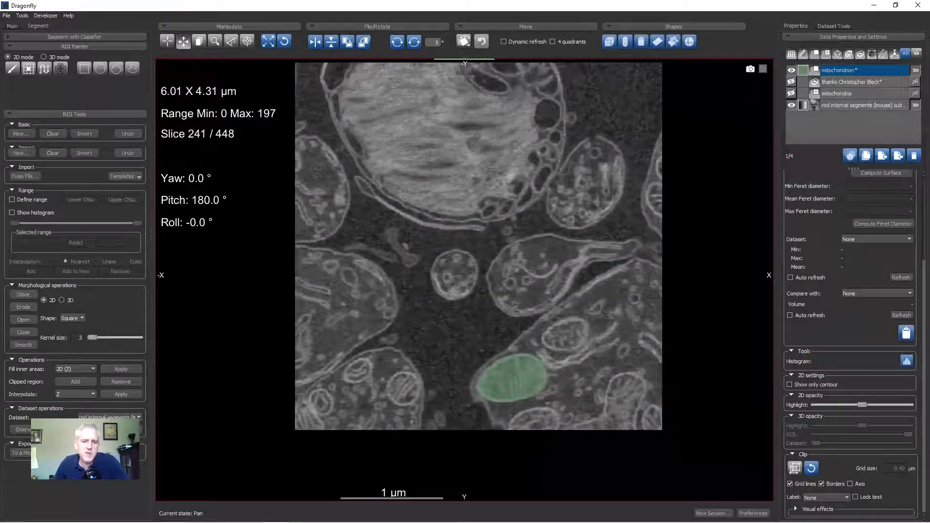
mouse_move(456, 264)
ctrl+mouse_down()
mouse_move(443, 284)
mouse_move(470, 278)
mouse_move(482, 255)
ctrl+mouse_up()
mouse_move(538, 252)
ctrl+mouse_down()
mouse_move(531, 245)
mouse_move(500, 273)
mouse_move(517, 298)
mouse_move(625, 245)
mouse_move(562, 248)
mouse_move(541, 263)
mouse_move(550, 261)
ctrl+mouse_up()
drag(200, 180, 325, 263)
mouse_move(447, 266)
ctrl+mouse_down()
mouse_move(437, 271)
mouse_move(472, 284)
mouse_move(480, 274)
mouse_move(463, 254)
mouse_move(436, 252)
mouse_move(443, 260)
mouse_move(477, 242)
mouse_move(470, 237)
ctrl+mouse_up()
key(Escape)
drag(518, 368, 541, 410)
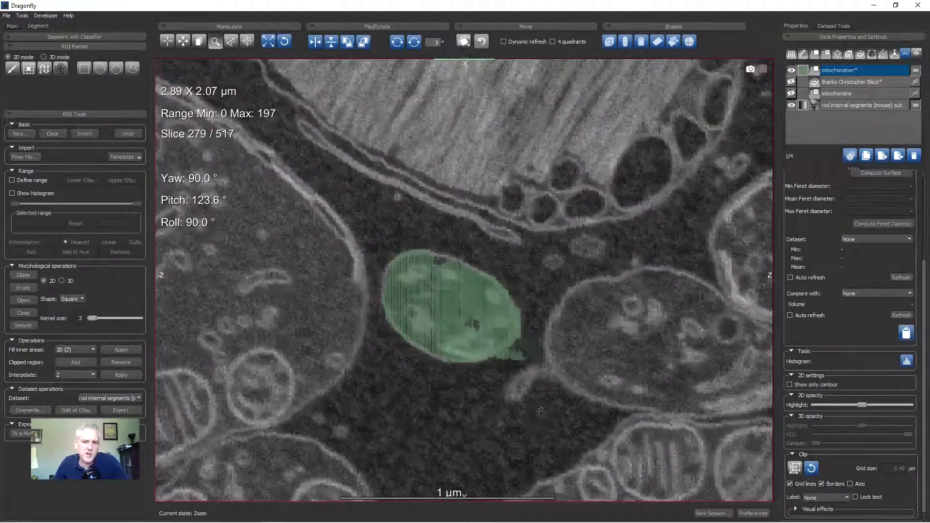
Step: On oblique slice 280, add the grid cells covering the central oval structure and remove stray ones at its upper-left edge
mouse_move(509, 365)
mouse_down()
mouse_move(545, 442)
mouse_move(533, 417)
mouse_up()
key(Escape)
scroll(432, 317, down, 1)
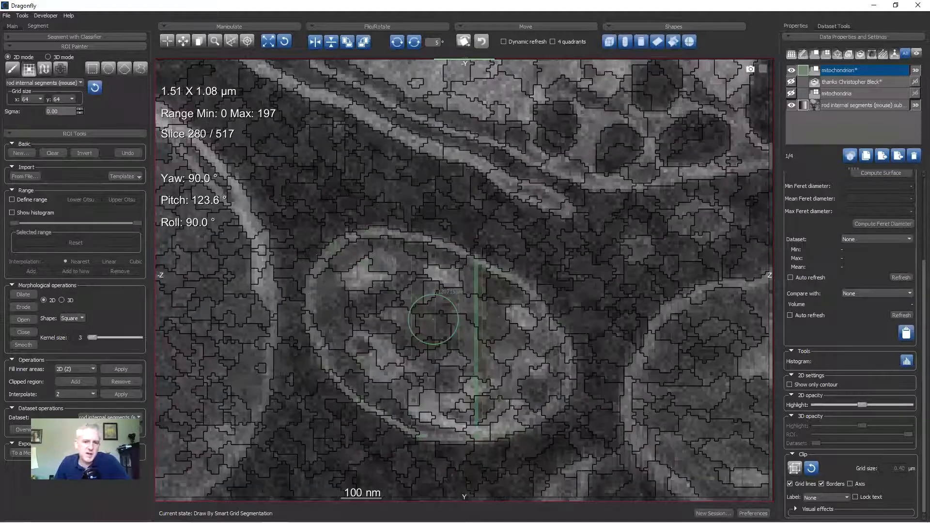
mouse_move(442, 307)
ctrl+mouse_down()
mouse_move(397, 264)
mouse_move(346, 318)
mouse_move(373, 361)
mouse_move(419, 388)
mouse_move(504, 291)
mouse_move(412, 276)
mouse_move(363, 240)
mouse_move(310, 235)
ctrl+mouse_up()
mouse_move(331, 297)
ctrl+mouse_down()
mouse_move(339, 349)
mouse_move(407, 351)
mouse_move(426, 369)
ctrl+mouse_up()
mouse_move(339, 223)
shift+mouse_down()
mouse_move(301, 214)
mouse_move(291, 233)
shift+mouse_up()
scroll(450, 319, down, 4)
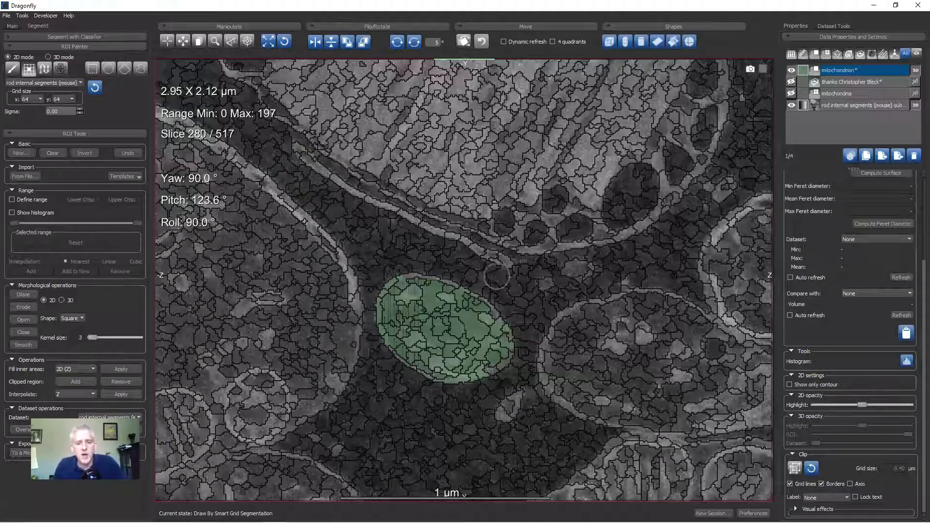
Step: Show all four views, look at the ROI Painter's 3D mode tools and return to 2D mode
right_drag(533, 235, 534, 271)
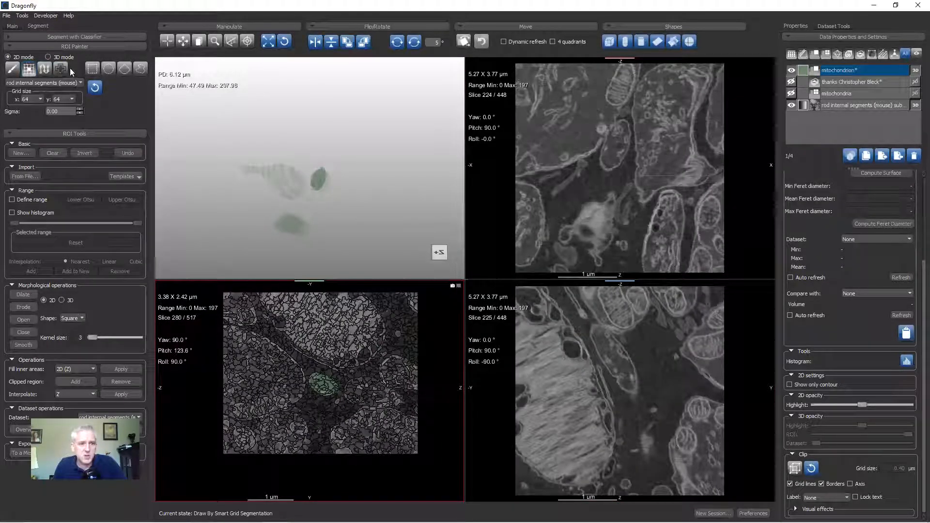
click(48, 57)
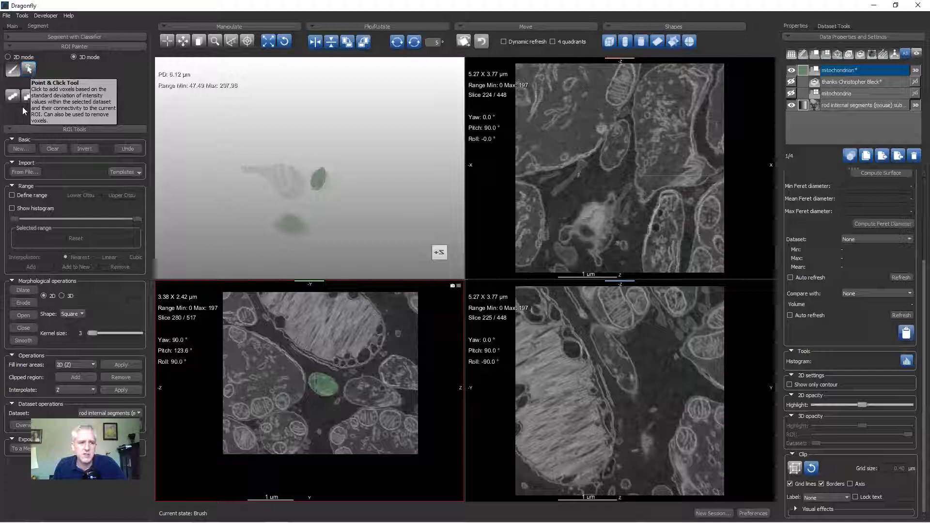
click(17, 59)
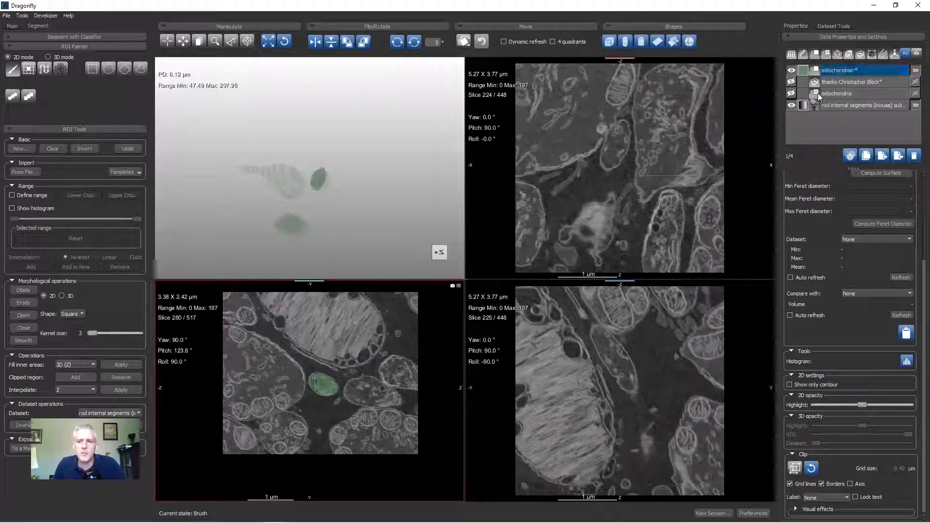
Step: Delete the mitochondrion ROI and hide the rod internal segments (mouse) dataset
click(915, 155)
click(792, 95)
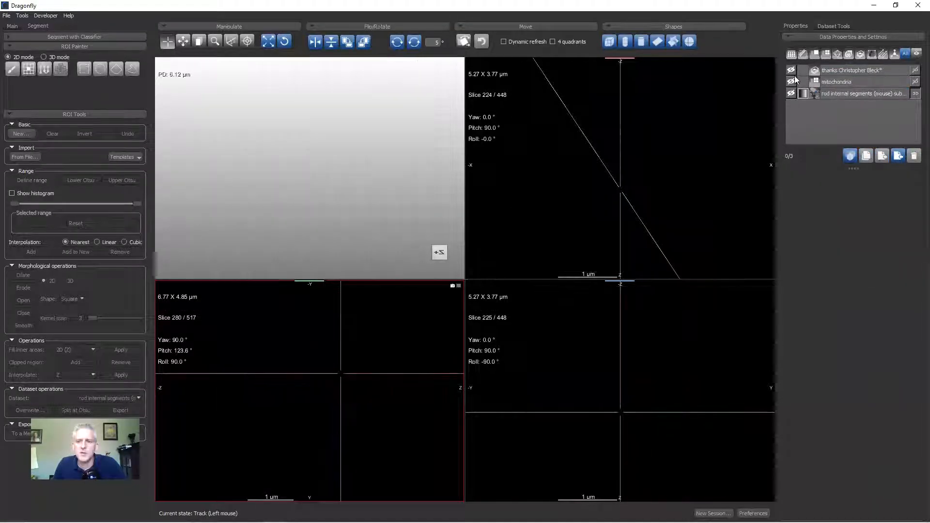
Step: Import the backpack.ORSObject file from the Downloads folder
click(849, 72)
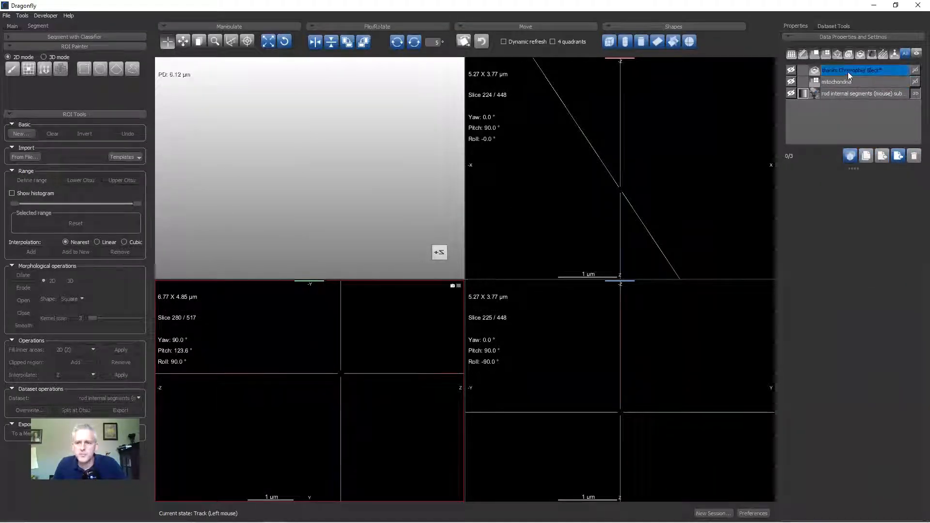
click(899, 156)
click(122, 93)
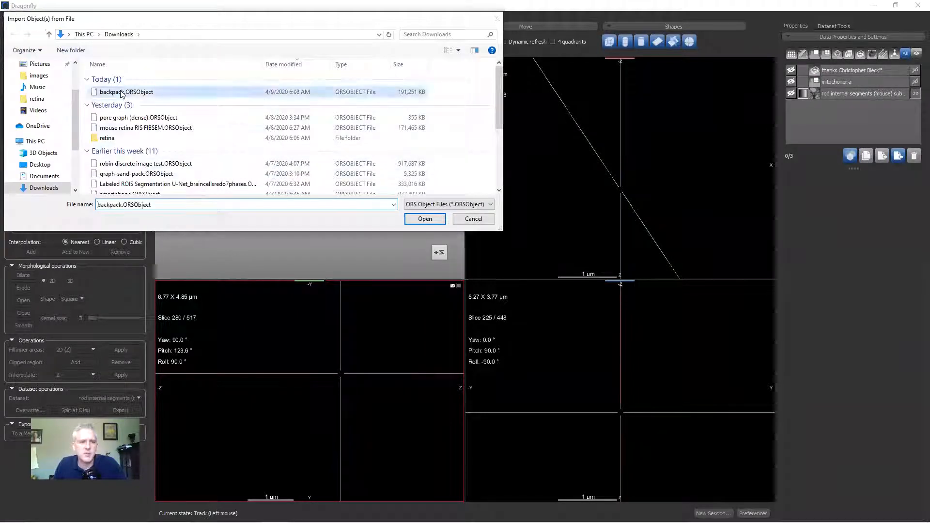
click(425, 219)
click(517, 332)
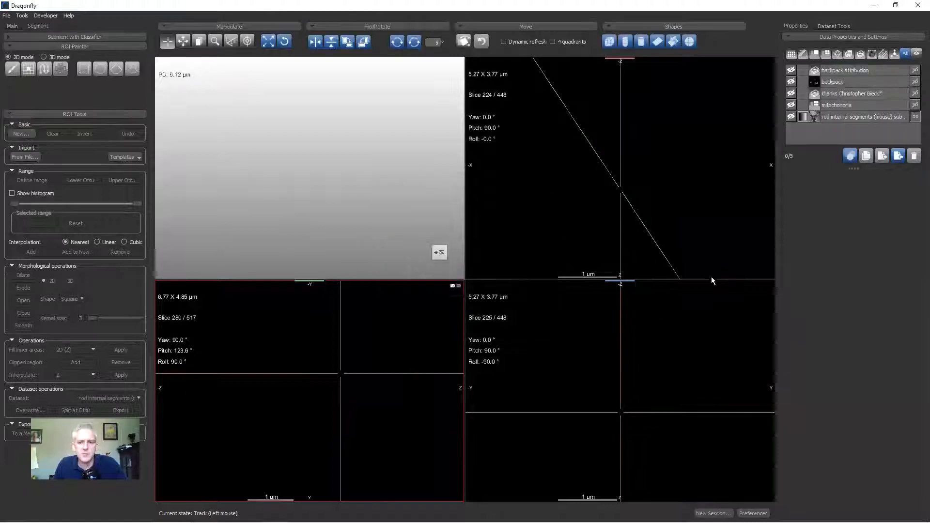
Step: Show the backpack dataset and its attribution, and reset the orientation of the views
click(792, 82)
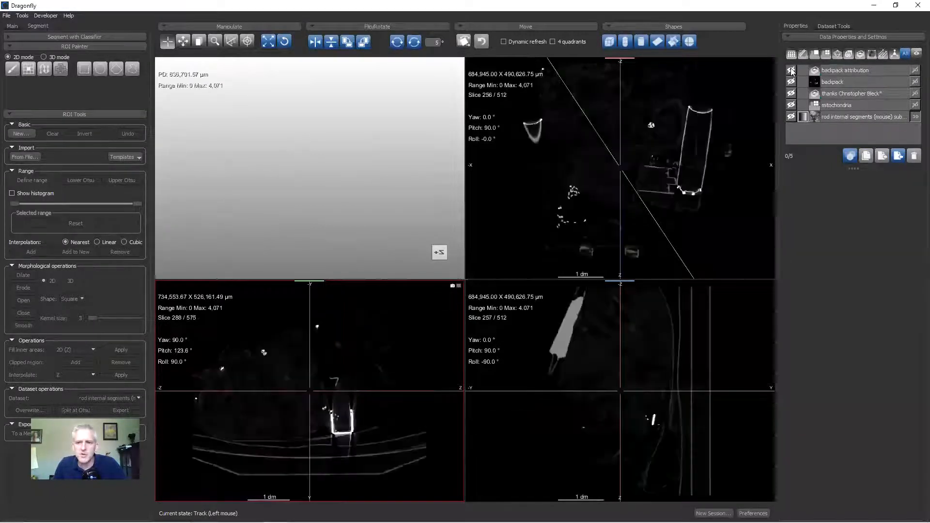
click(791, 71)
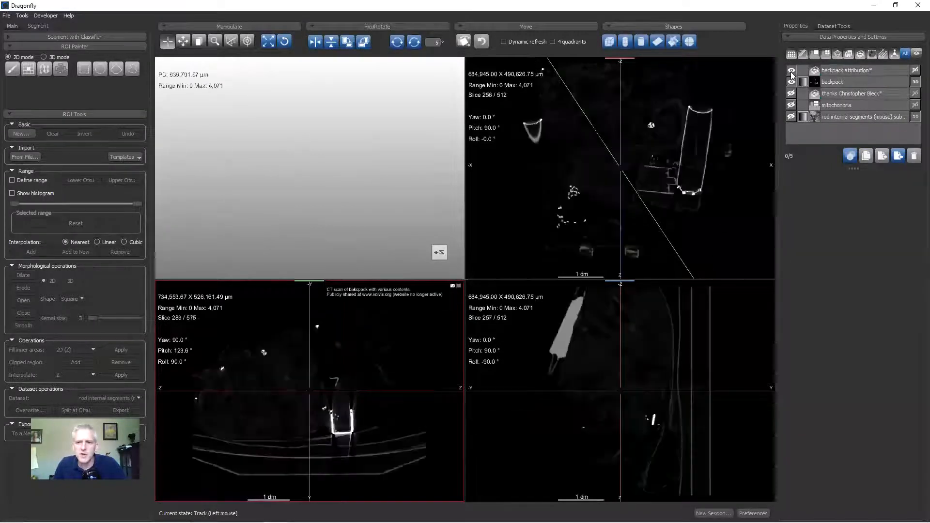
click(284, 43)
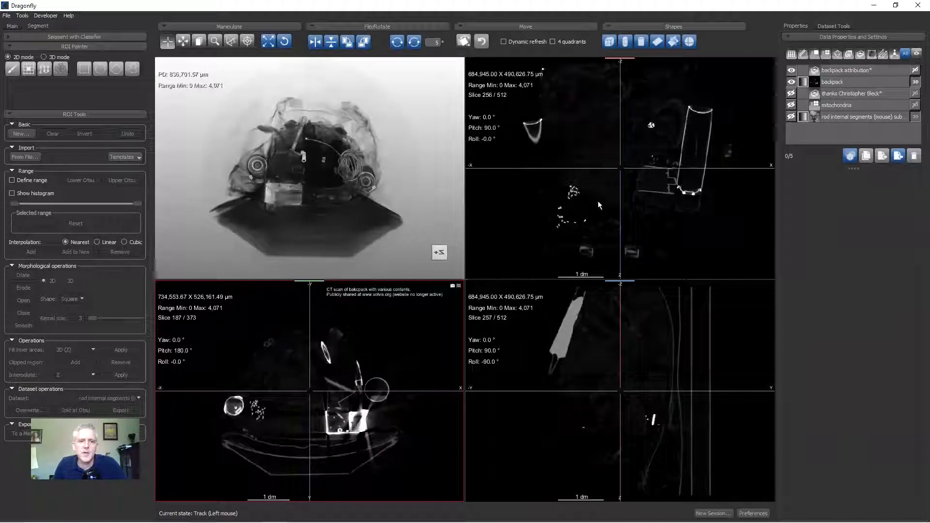
Step: Enlarge the slice view containing the backpack attribution, hide the attribution, and return to the four-view layout
double_click(396, 327)
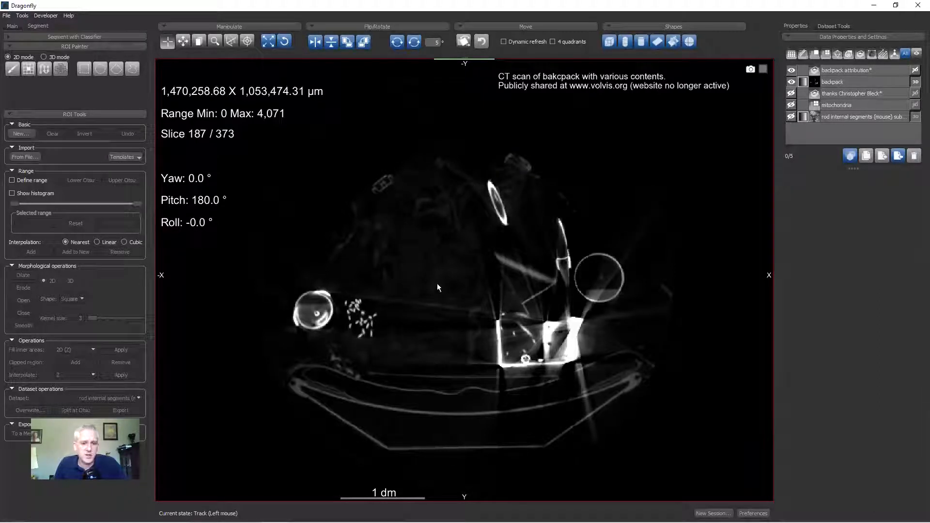
click(791, 70)
double_click(475, 219)
Step: Level the backpack's 3D rendering to a range of 131.63 to 3,966.51, turn it to an oblique side view, and enlarge it
mouse_move(324, 165)
mouse_down()
mouse_move(211, 229)
mouse_move(304, 155)
mouse_move(216, 264)
mouse_up()
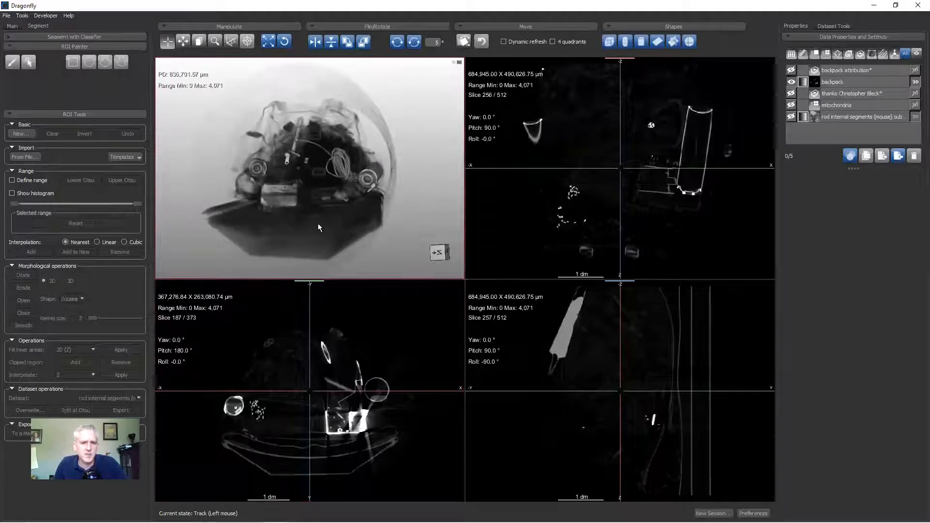
drag(290, 237, 302, 196)
right_drag(301, 196, 299, 189)
drag(364, 181, 346, 210)
right_drag(346, 210, 372, 173)
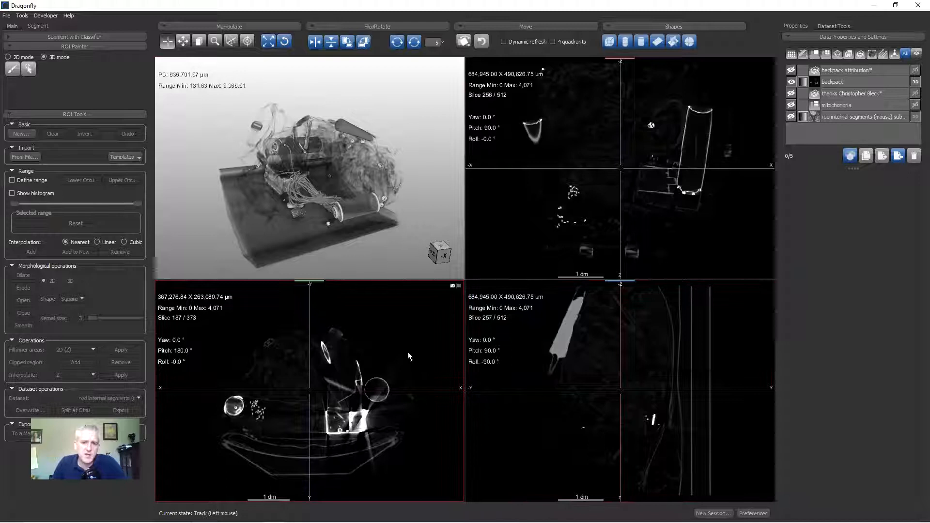
double_click(373, 217)
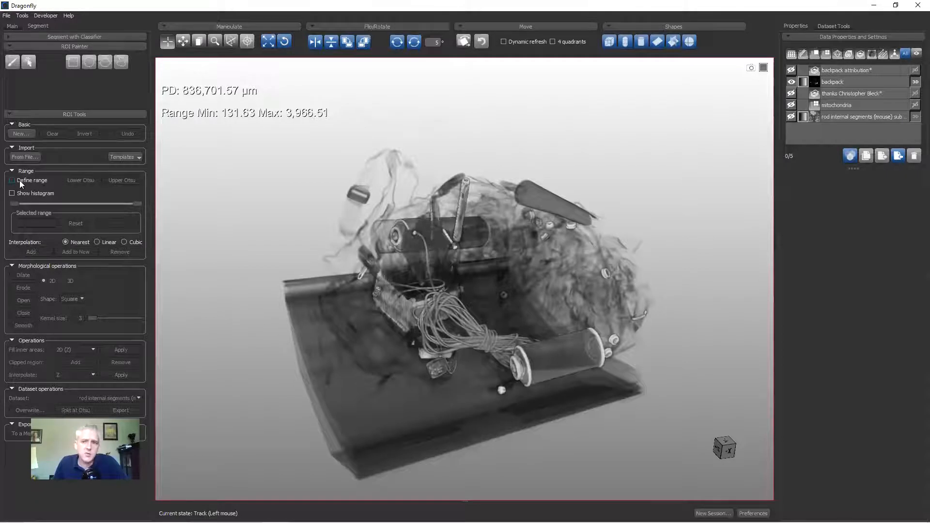
Step: Create a new ROI from the backpack dataset using the Upper Otsu intensity range
click(842, 82)
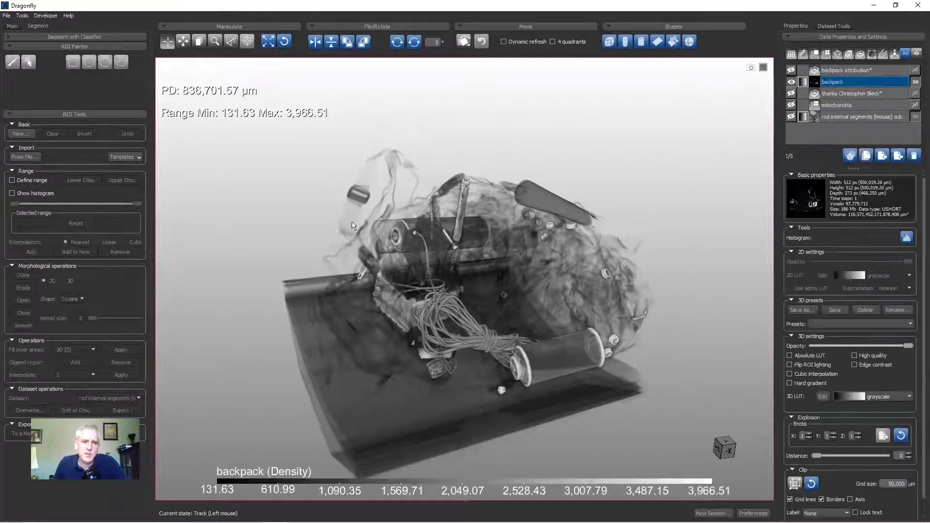
click(19, 181)
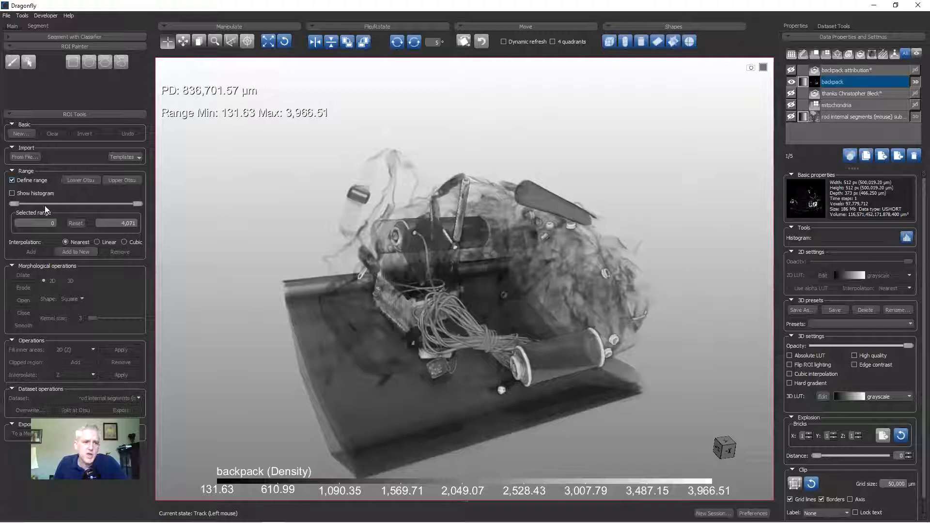
click(122, 181)
click(83, 251)
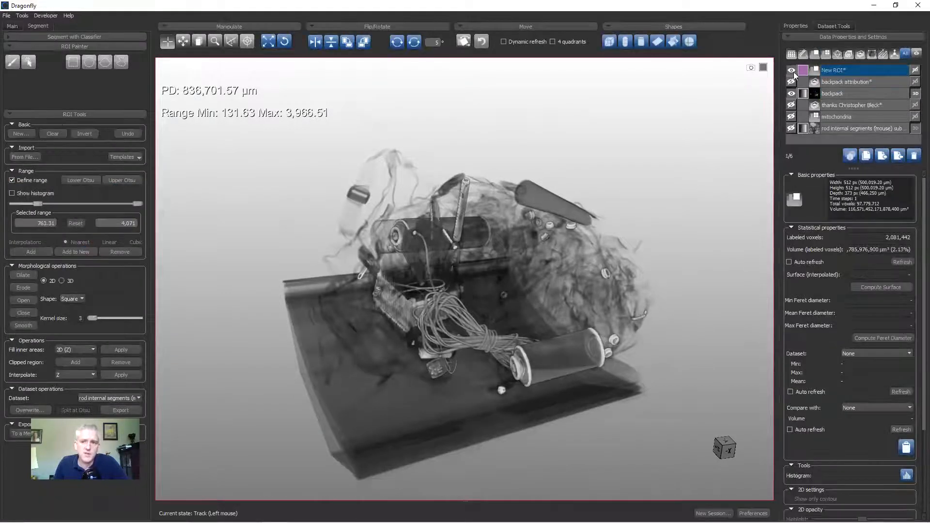
Step: Display the new ROI in 3D, turn the rendering toward its side, and return to the four-view layout
click(915, 69)
drag(607, 272, 490, 237)
double_click(490, 236)
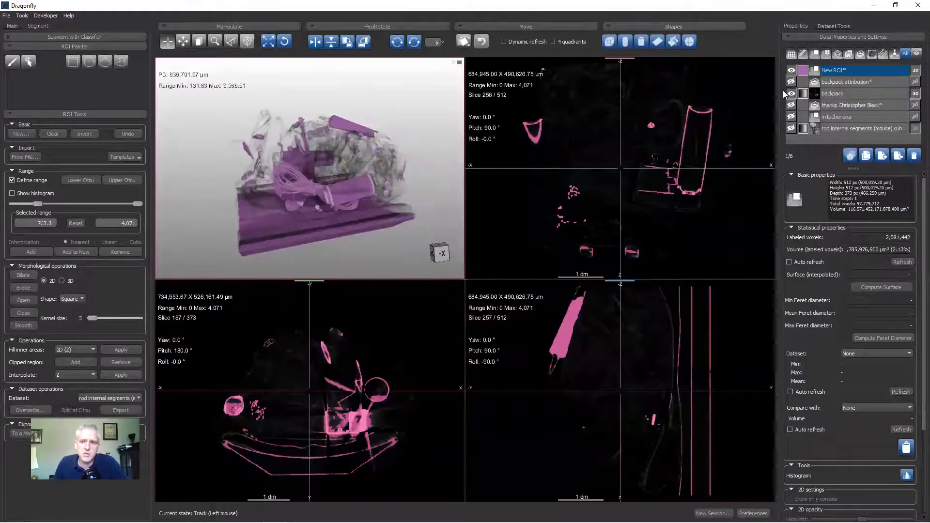
Step: Level the backpack slice images to a range of -990.61 to 3,178.09 and turn off the range highlighting, keeping the ROI shown
click(409, 361)
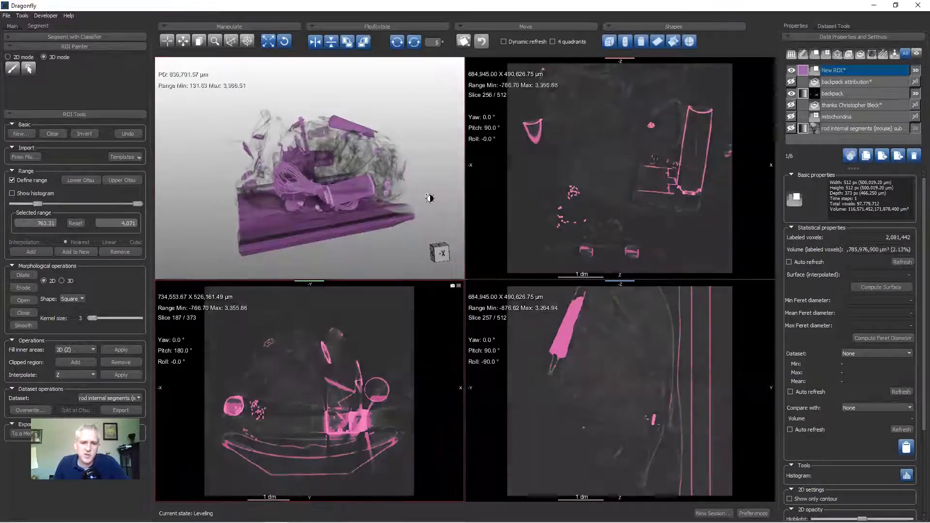
click(792, 71)
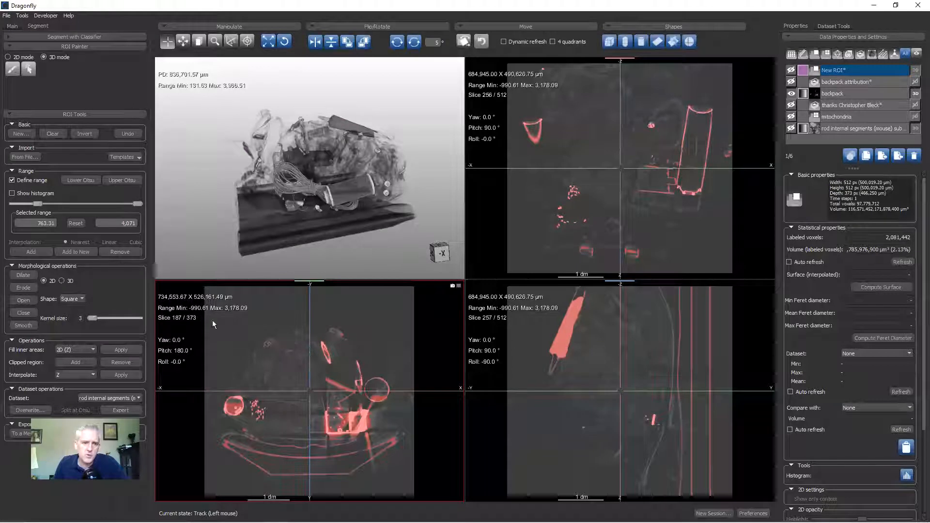
click(32, 181)
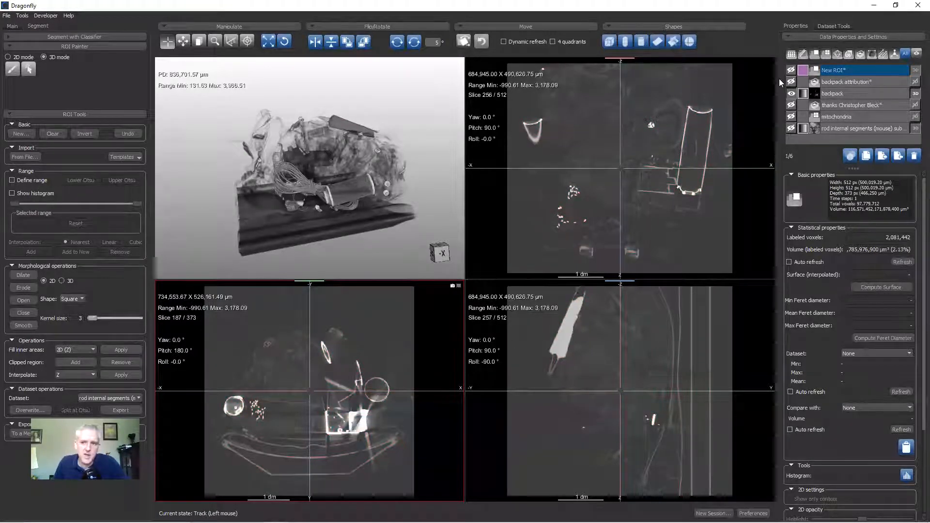
click(791, 70)
Step: Rename the new ROI as high intensity
double_click(824, 71)
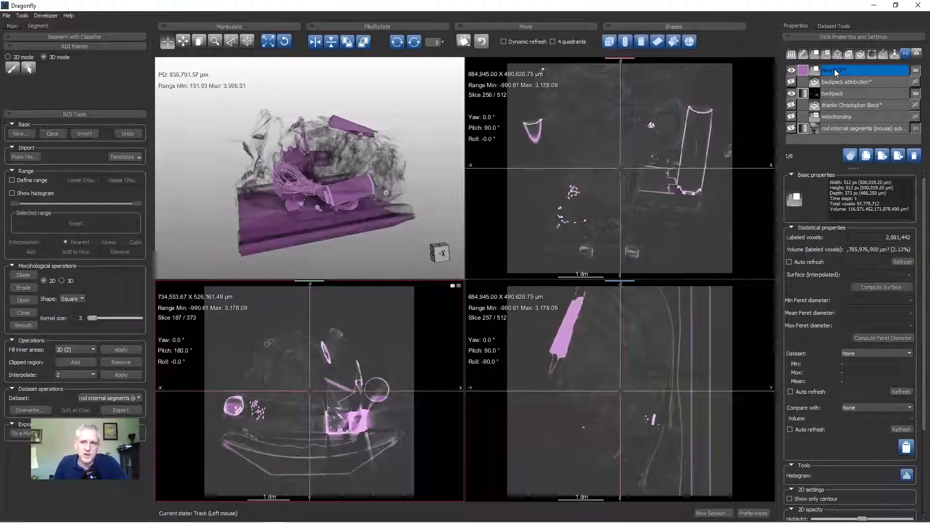
text(high)
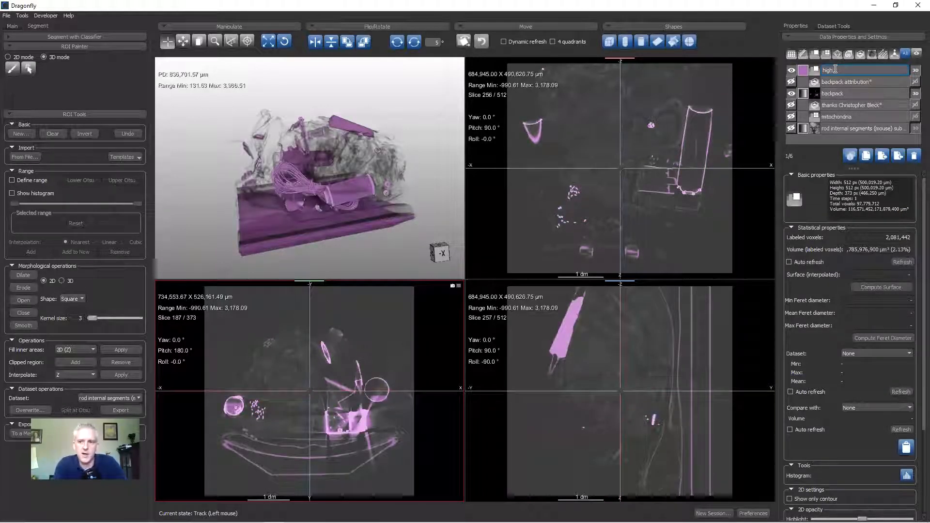
text( intensity*)
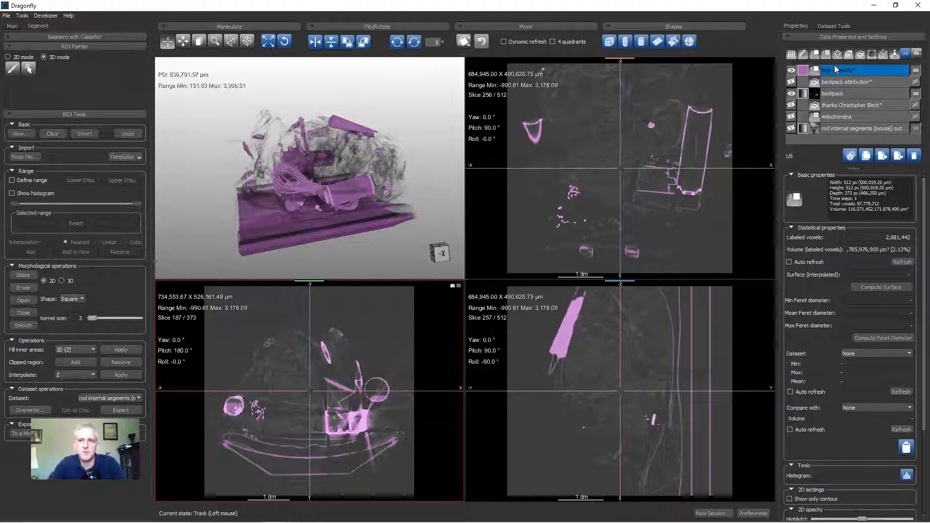
key(Return)
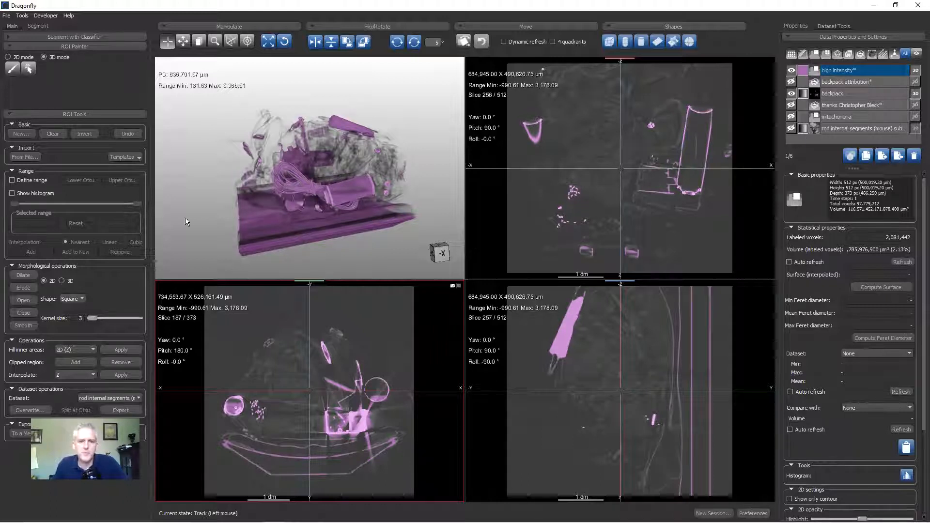
Step: Examine the high intensity ROI in an enlarged 3D view turned to the backpack's +Z side, and return to four views
double_click(308, 191)
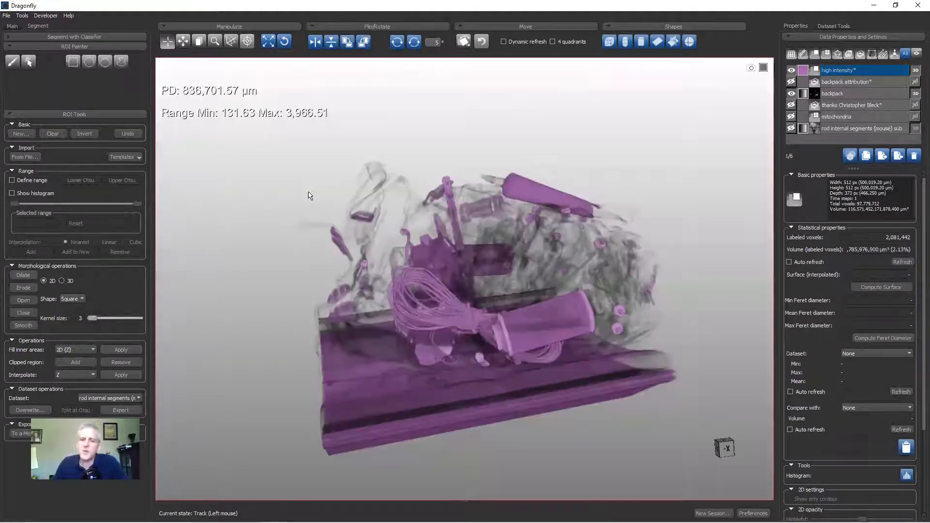
drag(338, 206, 435, 364)
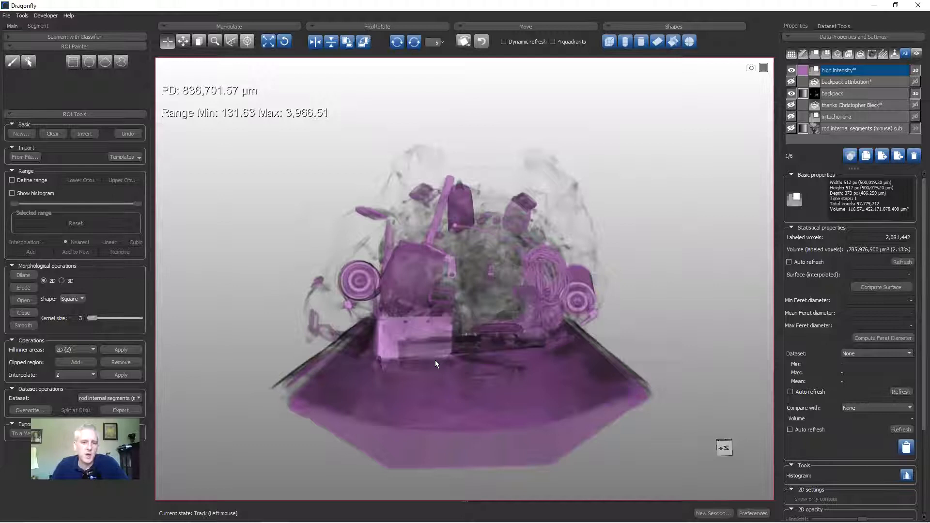
double_click(474, 329)
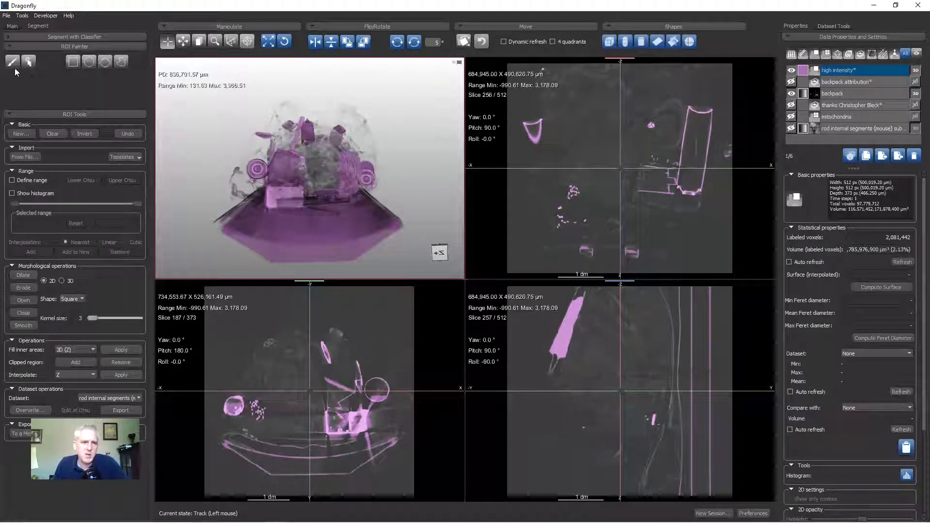
Step: Activate the Point & Click tool in 3D mode with high intensity as its dataset, and zoom in on the long tapered object
click(28, 63)
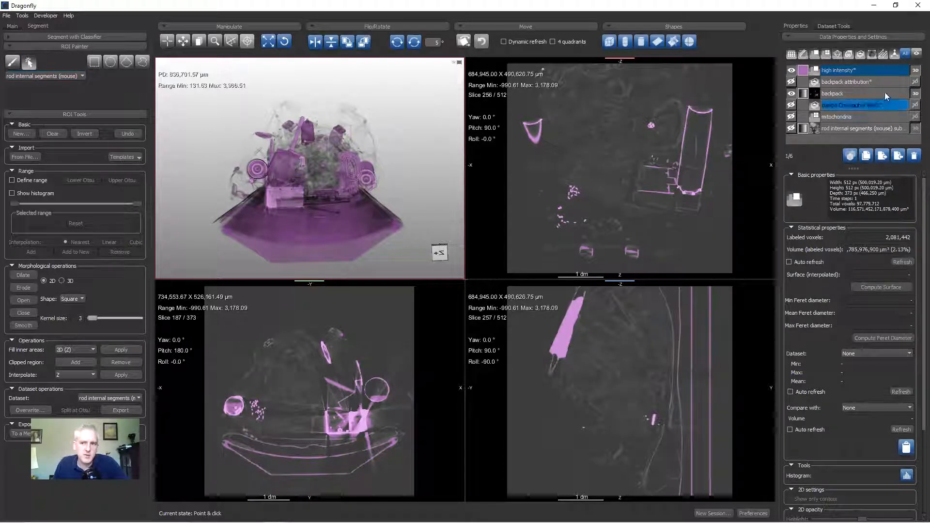
scroll(555, 325, up, 3)
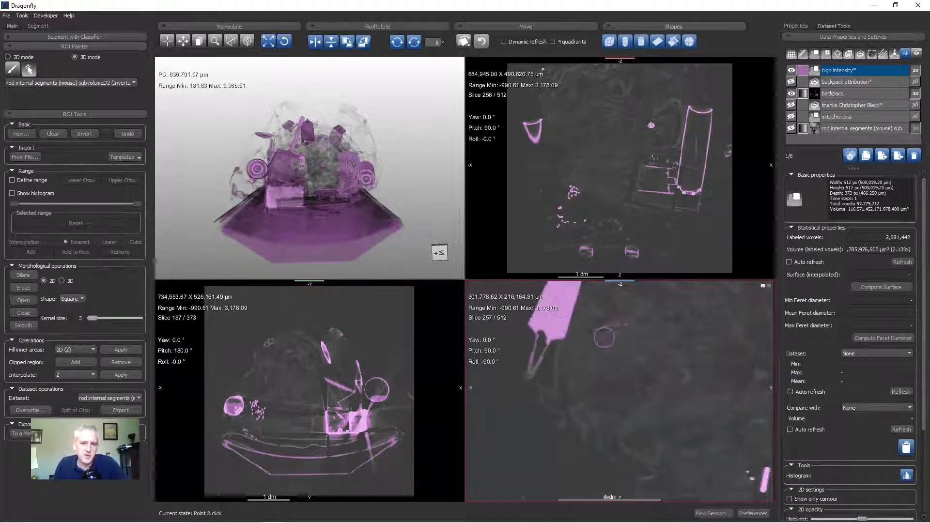
scroll(625, 361, down, 2)
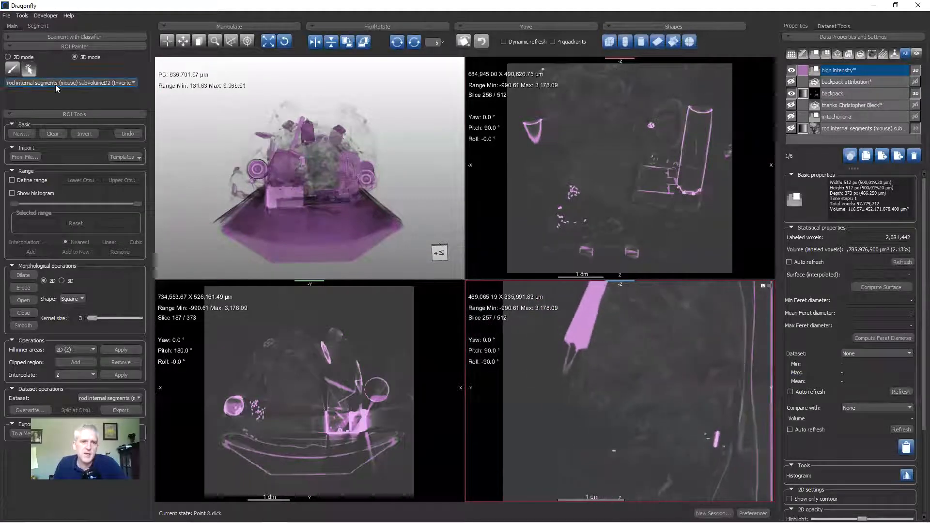
click(31, 72)
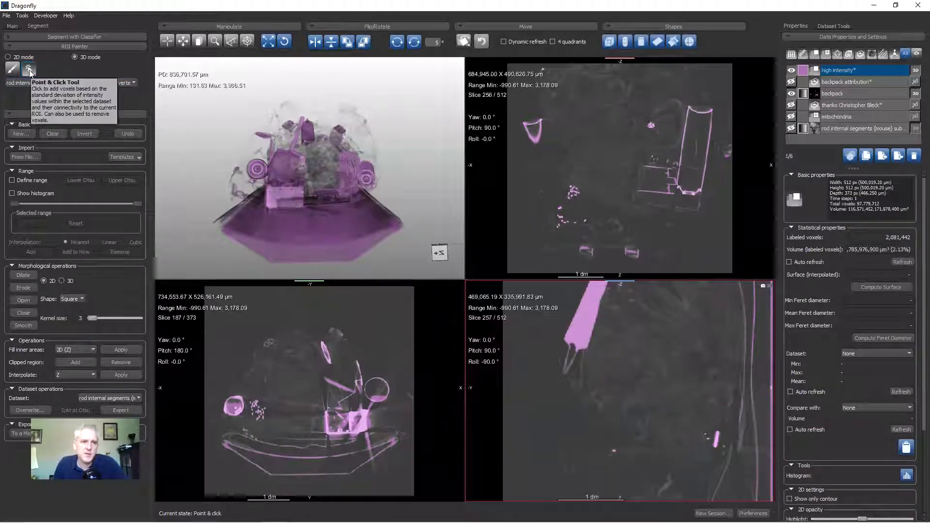
click(30, 86)
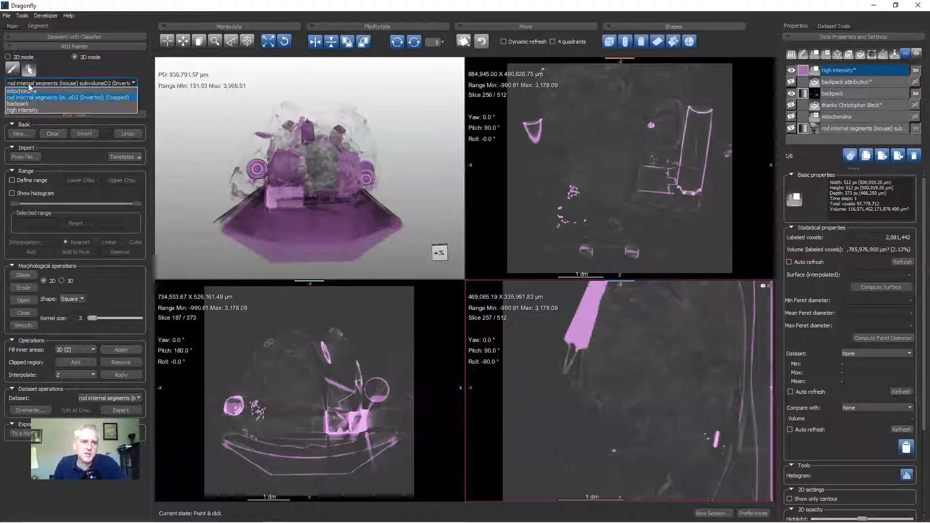
click(24, 112)
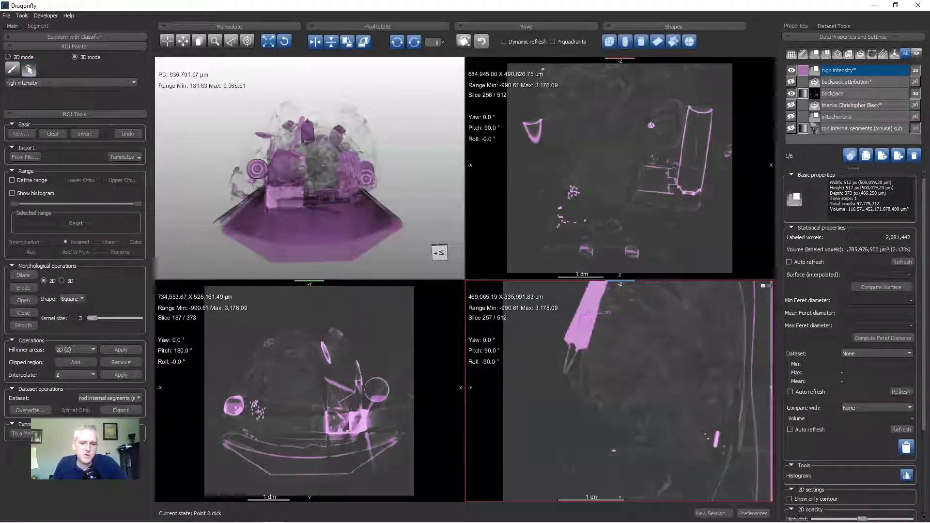
Step: Try removing the long tapered object from the high intensity ROI with Point & Click, and undo the removal
click(329, 180)
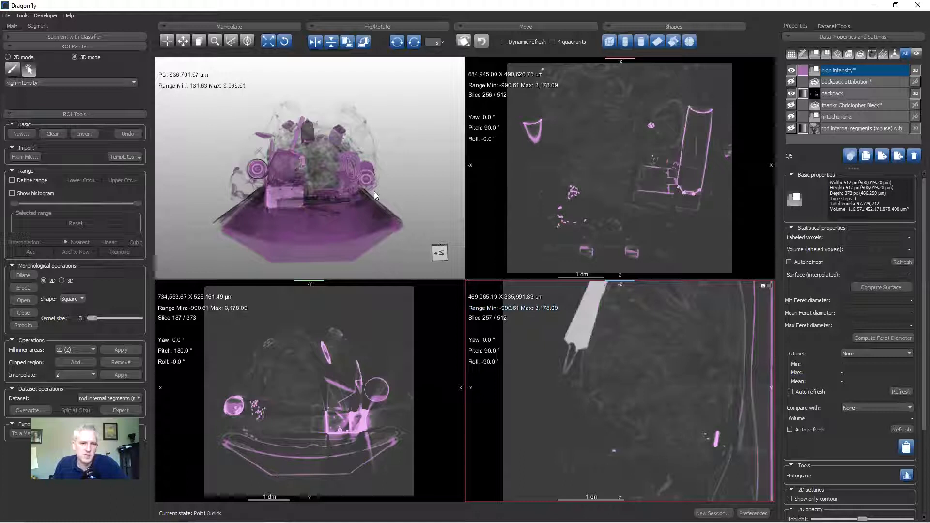
click(135, 135)
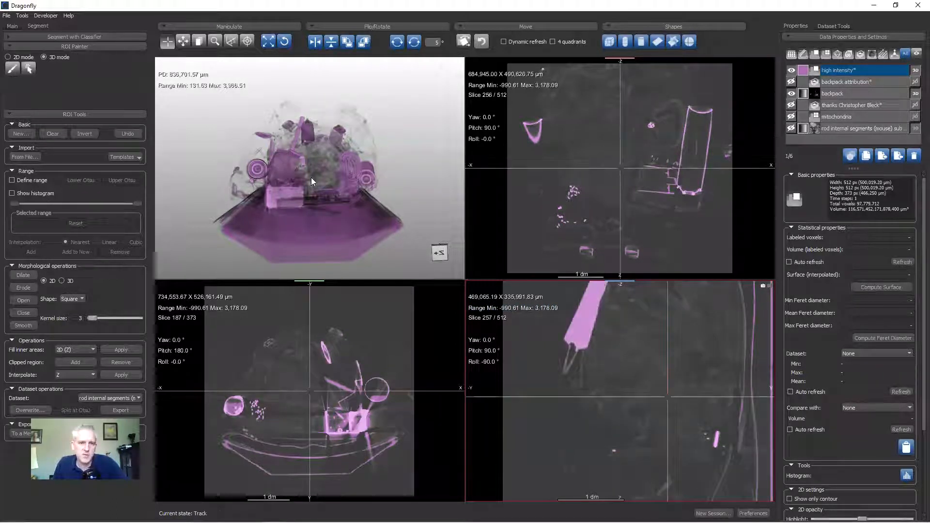
Step: Remove the long tapered object from the high intensity ROI with Point & Click, with the 3D rendering turned to an oblique angle
click(330, 130)
drag(329, 130, 252, 214)
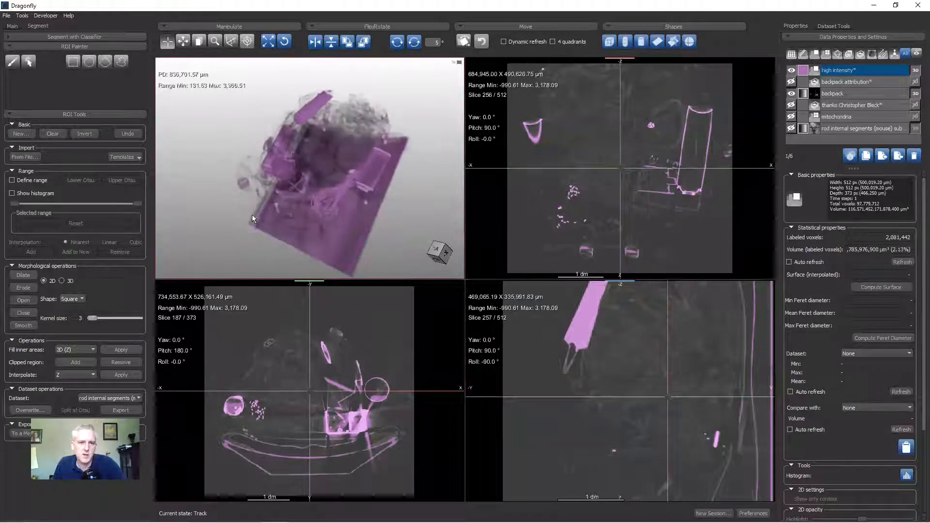
shift+click(588, 310)
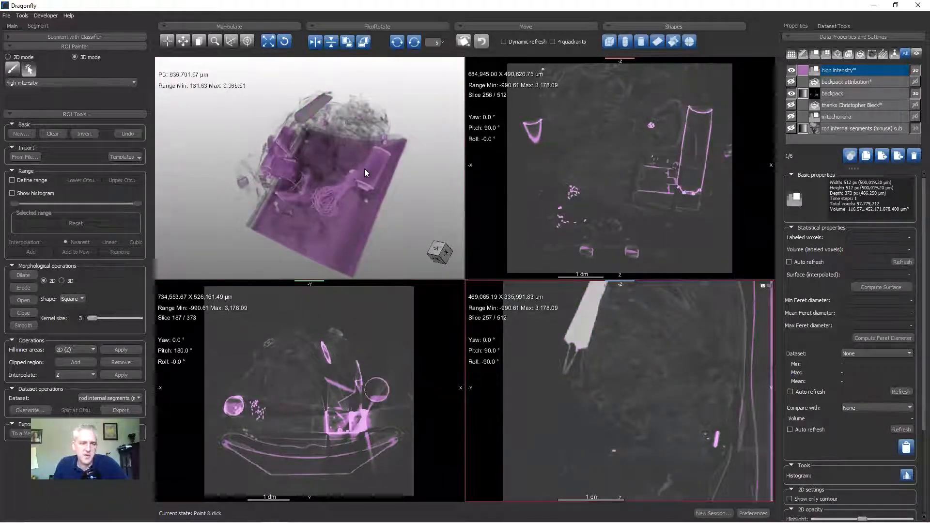
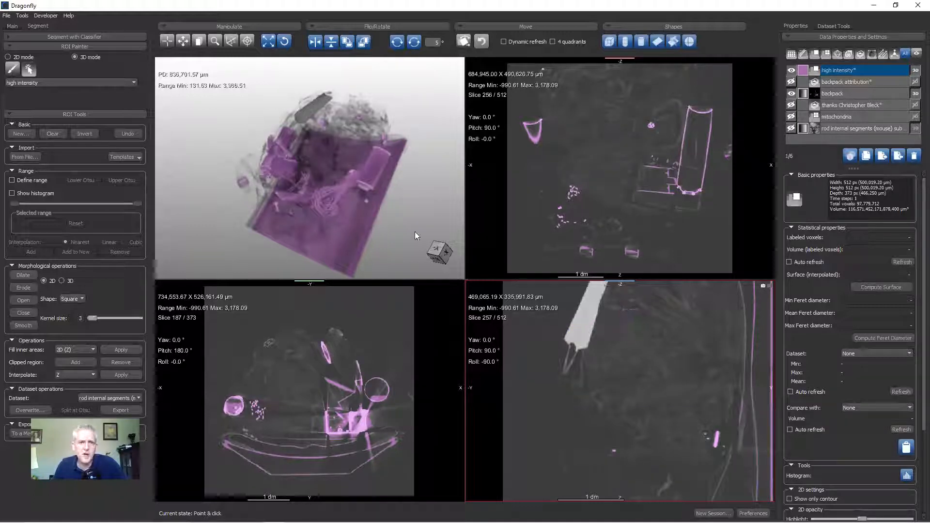
Step: Enlarge the 3D view and isolate the biggest 6-connected islands of the high intensity ROI with Process Islands
double_click(273, 175)
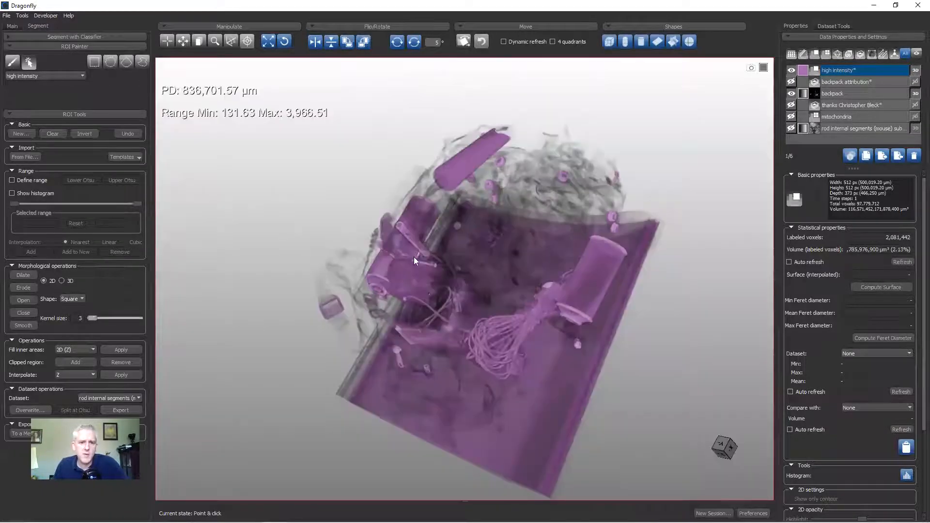
drag(446, 312, 427, 268)
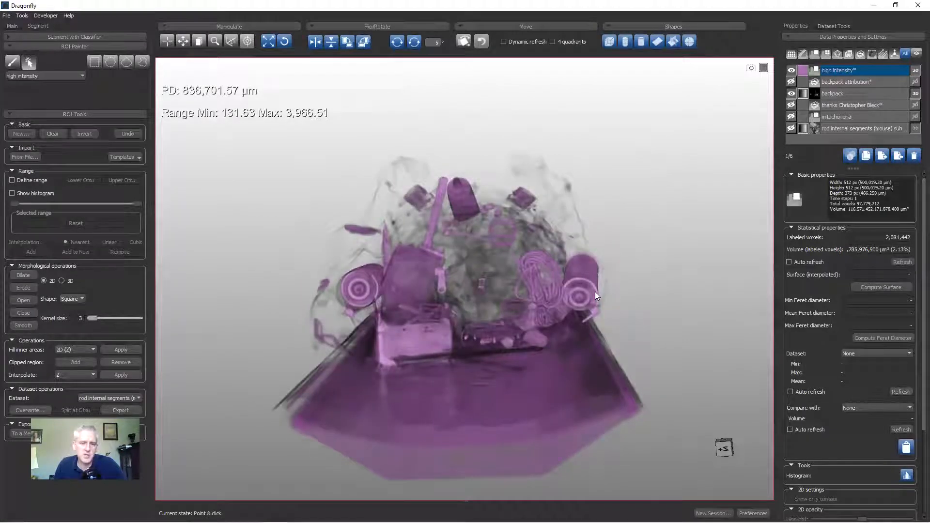
drag(463, 303, 436, 277)
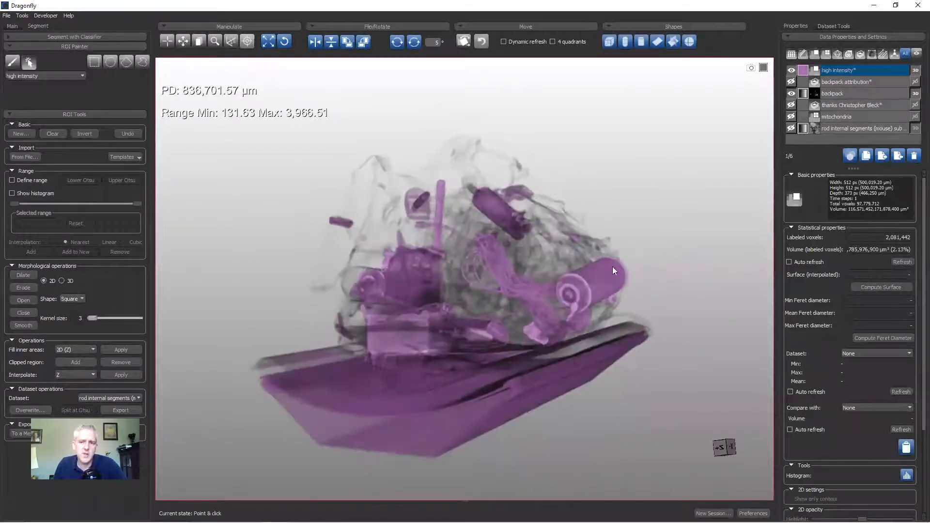
ctrl+click(835, 93)
click(829, 73)
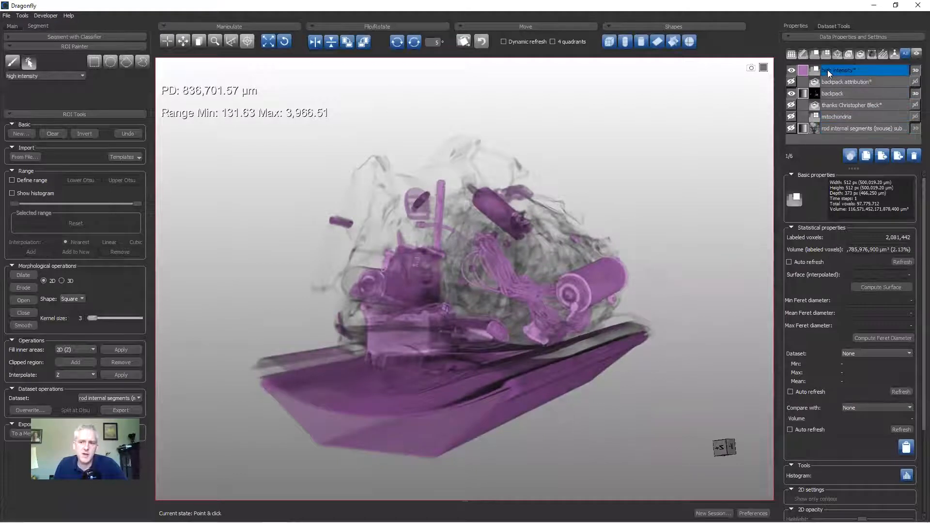
right_click(829, 73)
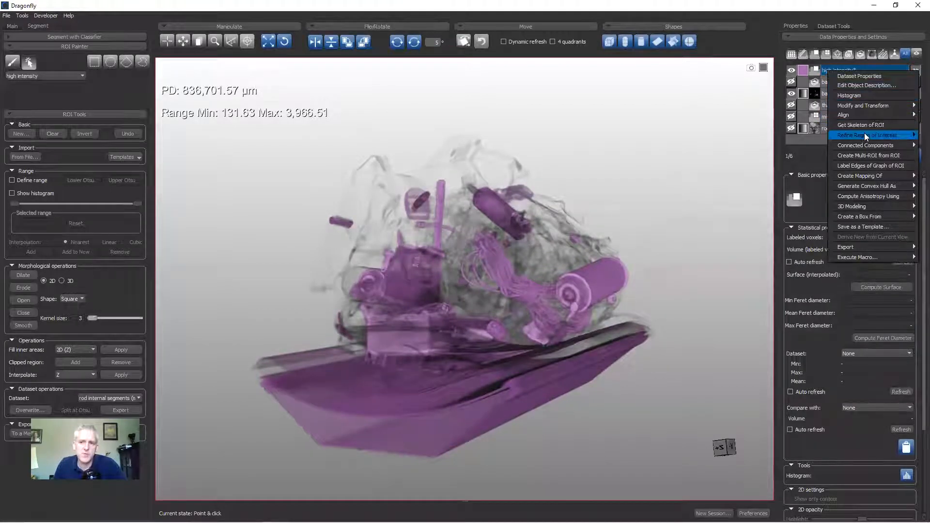
mouse_move(867, 136)
mouse_move(753, 137)
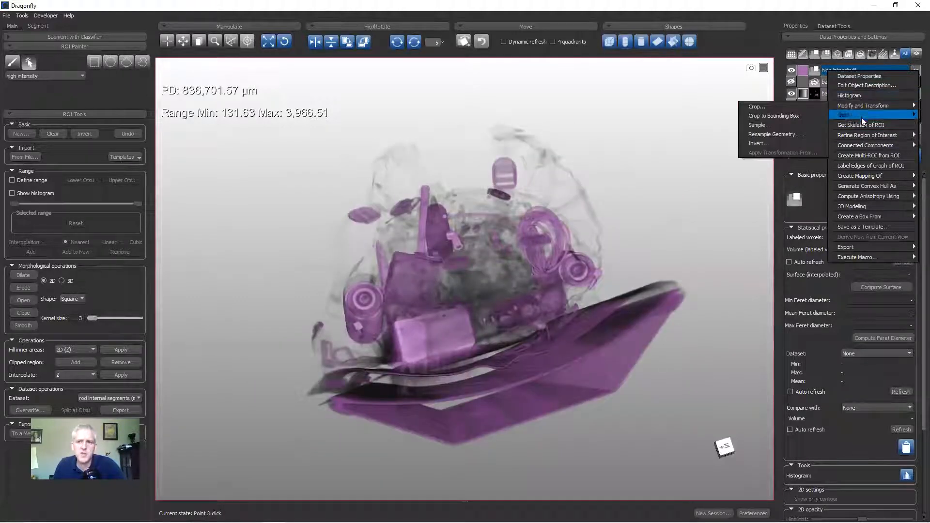
mouse_move(784, 135)
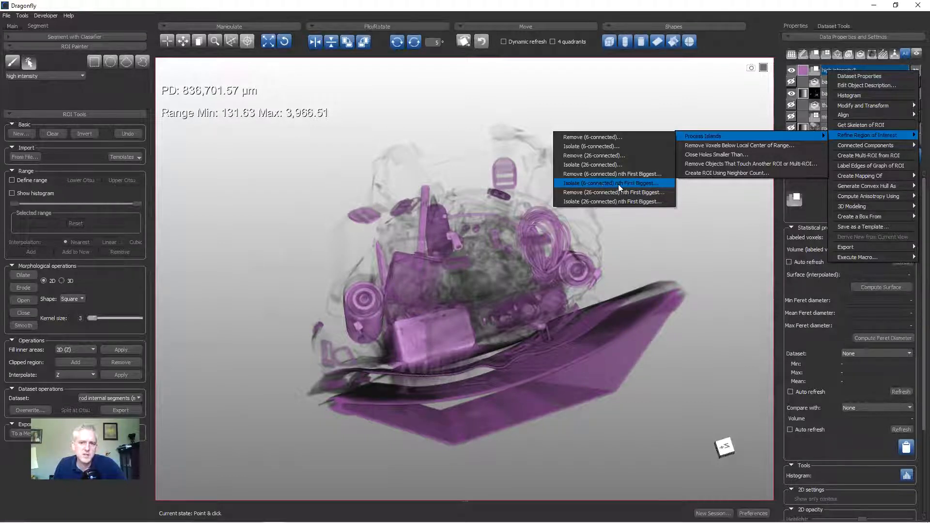
click(618, 184)
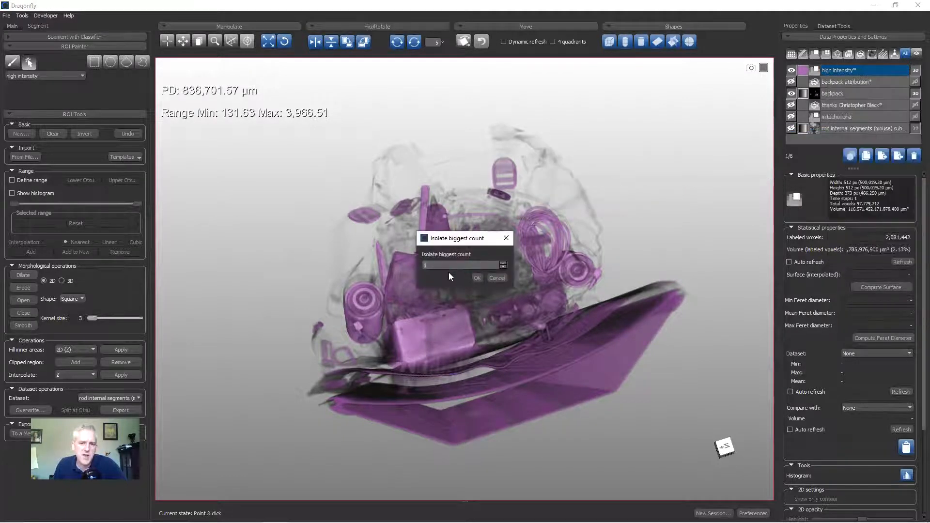
click(476, 278)
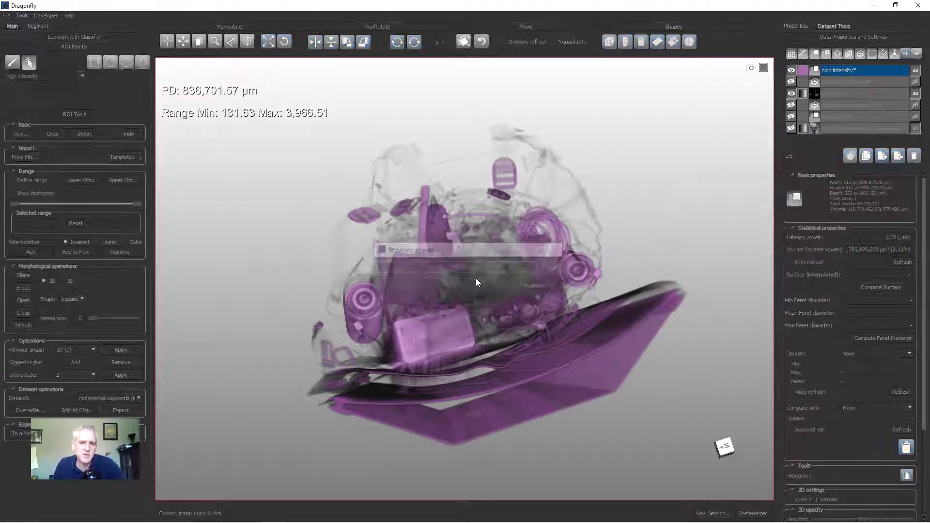
Step: Inspect the isolated islands in 3D from several angles and undo the isolation
mouse_move(442, 257)
mouse_down()
mouse_move(483, 310)
mouse_move(473, 364)
mouse_move(516, 329)
mouse_move(463, 301)
mouse_move(573, 247)
mouse_move(446, 311)
mouse_move(439, 294)
mouse_up()
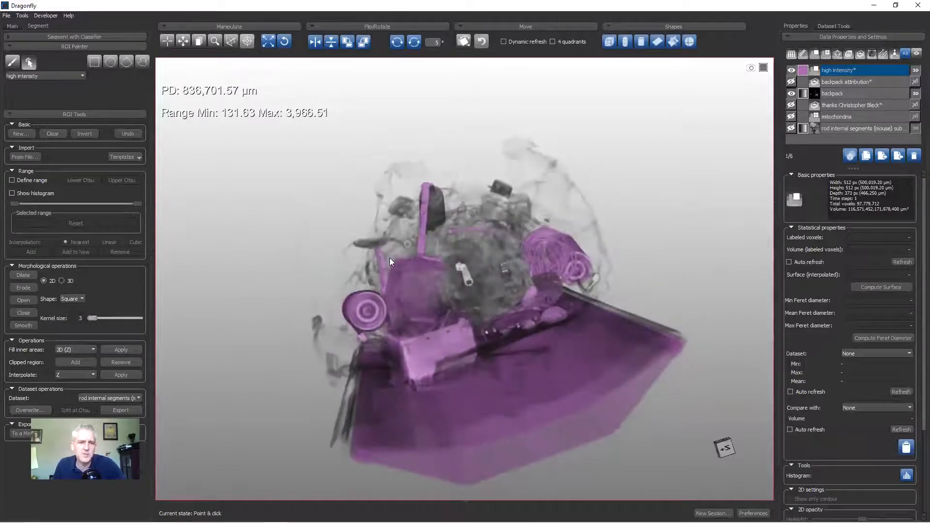
drag(361, 255, 522, 363)
mouse_move(462, 339)
mouse_down()
mouse_move(531, 304)
mouse_move(461, 321)
mouse_up()
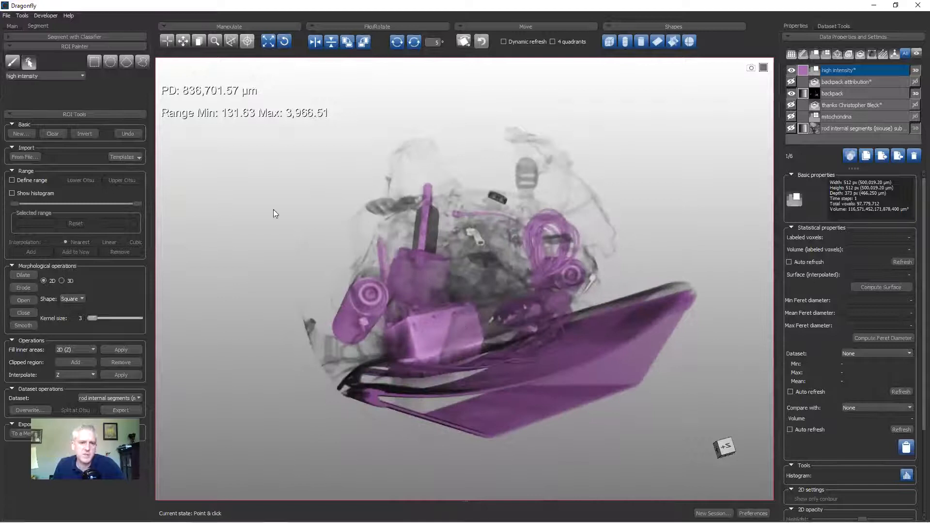
click(130, 136)
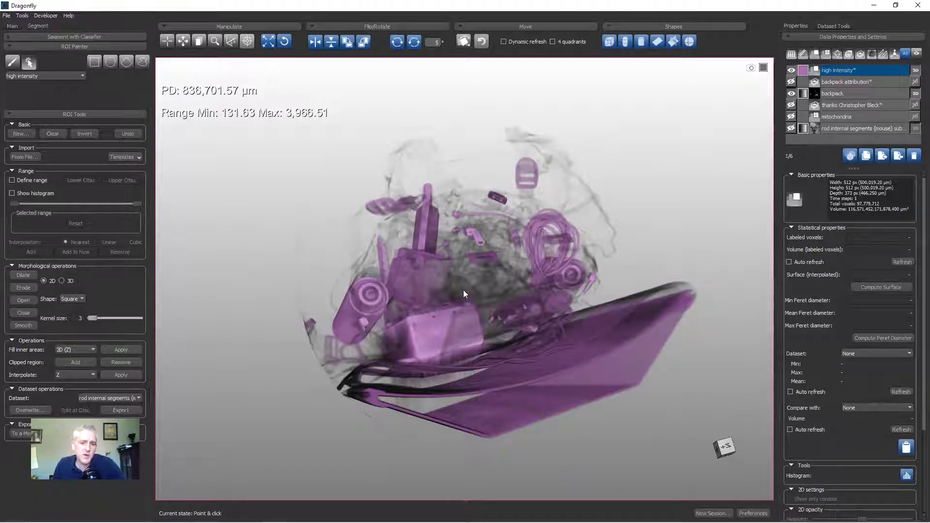
Step: Remove the biggest 6-connected islands from the high intensity ROI with Process Islands
ctrl+click(836, 81)
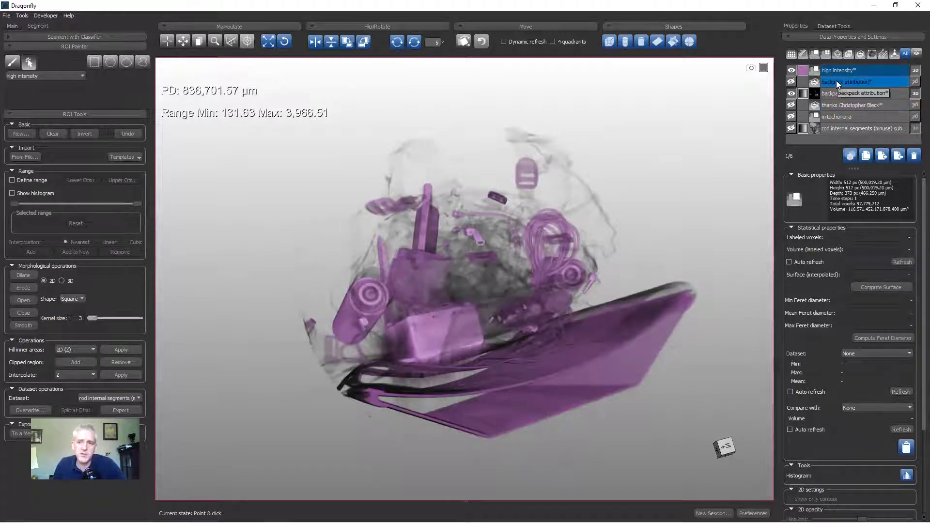
right_click(847, 71)
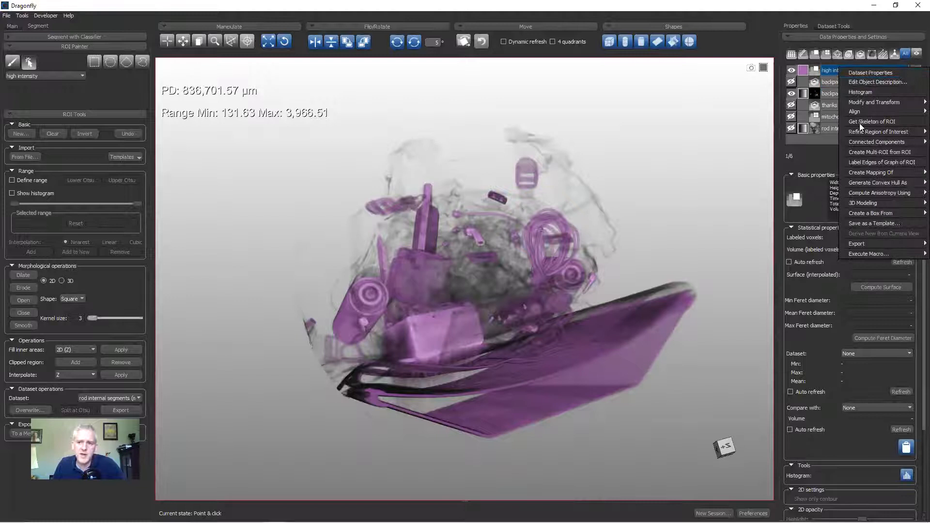
mouse_move(864, 128)
mouse_move(776, 130)
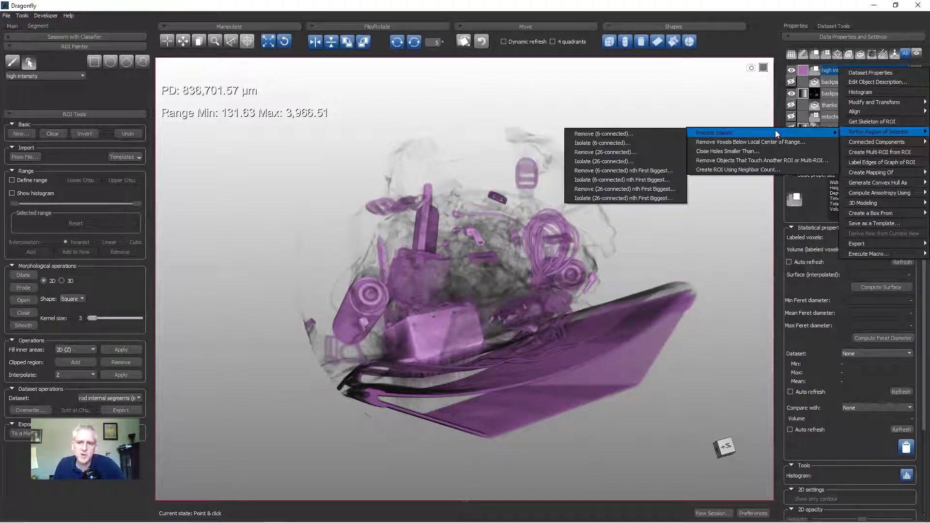
click(611, 170)
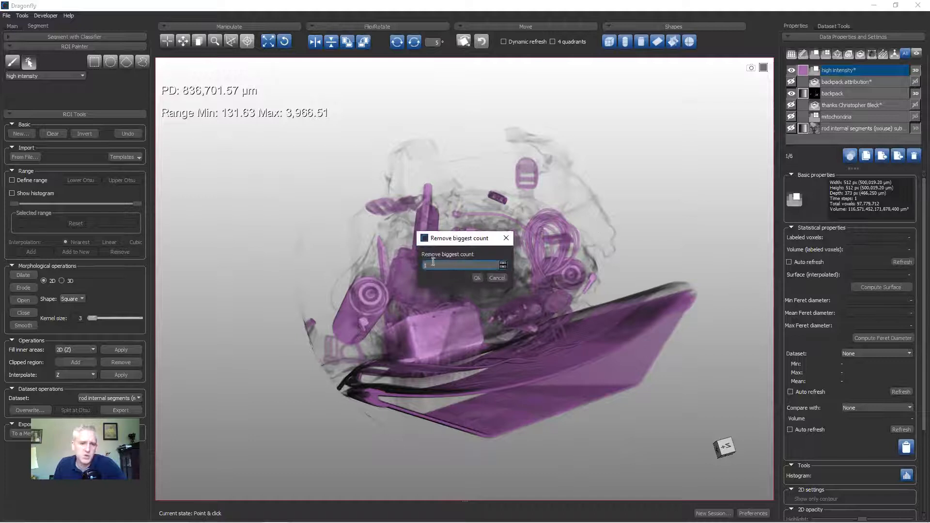
click(478, 278)
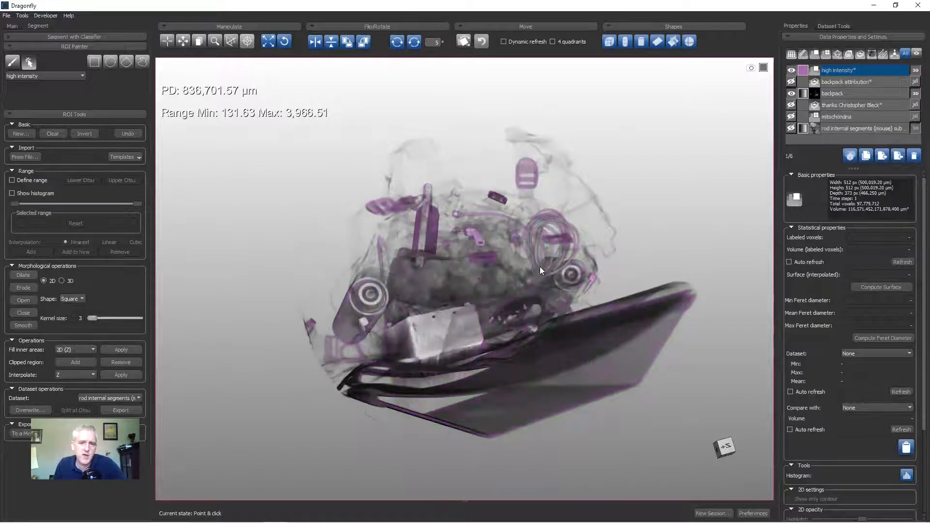
Step: Inspect the remaining small islands in 3D with adjusted window leveling, and undo the removal of the biggest ones
drag(519, 264, 630, 330)
ctrl+click(830, 94)
ctrl+click(830, 95)
mouse_move(556, 191)
right_down()
mouse_move(573, 352)
mouse_move(568, 343)
right_up()
mouse_move(534, 291)
right_down()
mouse_move(552, 232)
mouse_move(561, 241)
mouse_move(558, 201)
right_up()
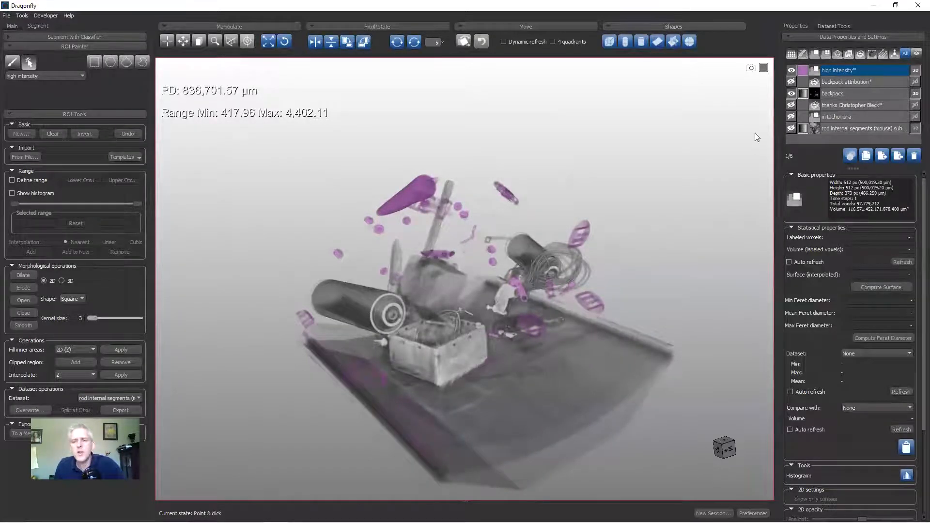
right_drag(648, 294, 647, 233)
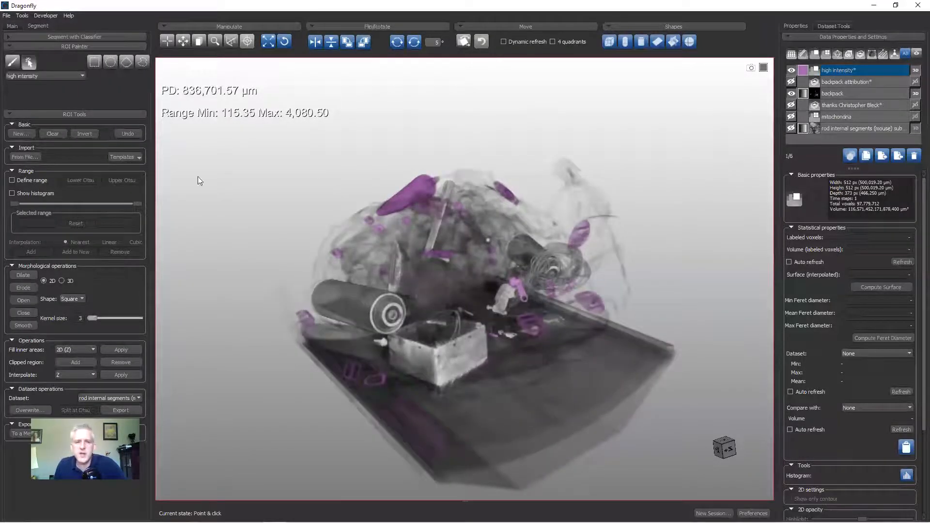
click(127, 133)
Step: Examine the restored high intensity ROI from the +Z side, comparing the four-view layout with the enlarged 3D view
mouse_move(521, 356)
mouse_down()
mouse_move(388, 284)
mouse_move(427, 363)
mouse_up()
drag(491, 329, 447, 306)
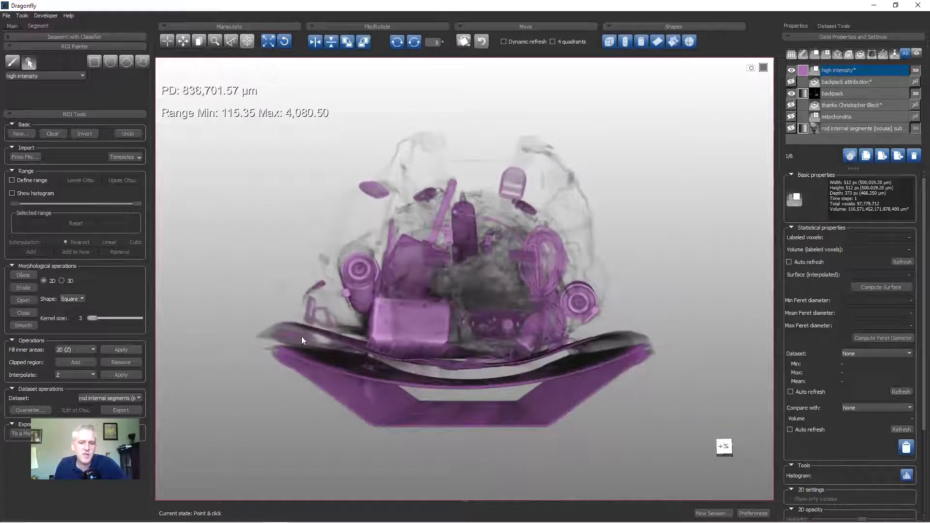
drag(488, 347, 508, 350)
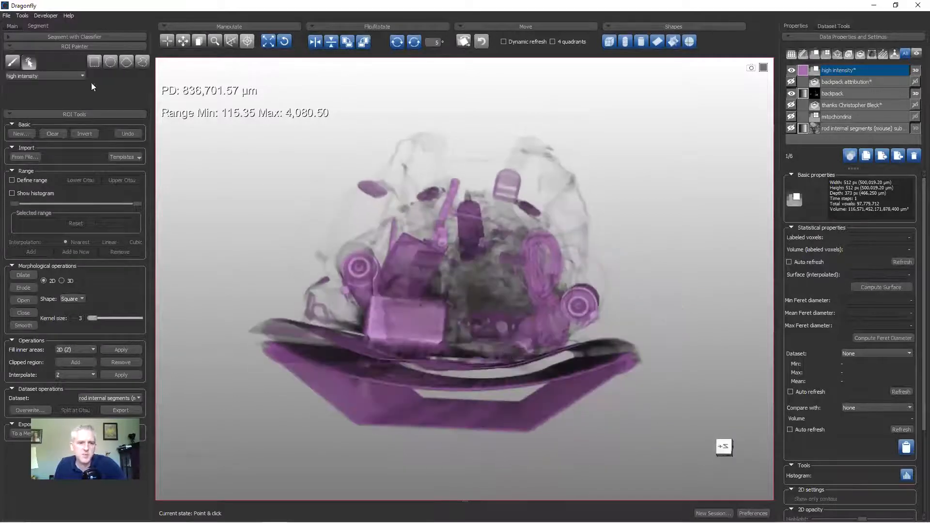
double_click(403, 263)
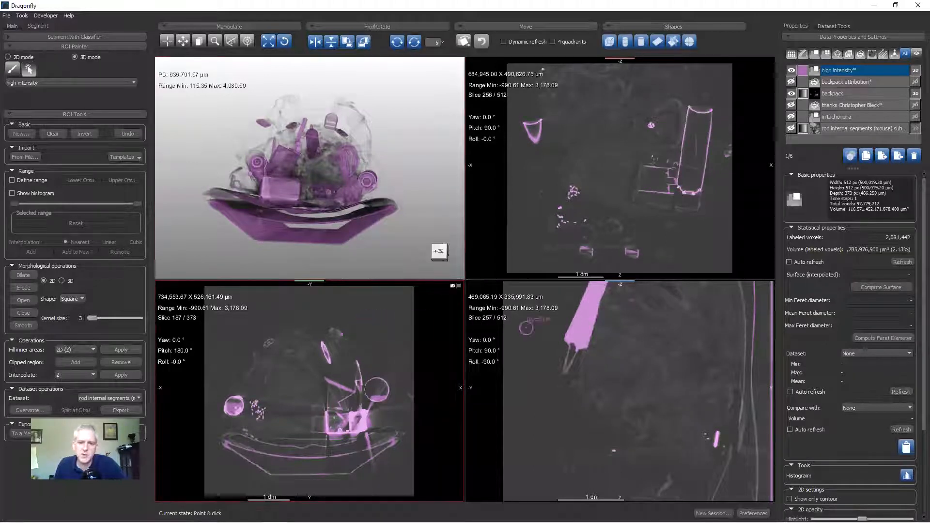
click(417, 322)
double_click(338, 218)
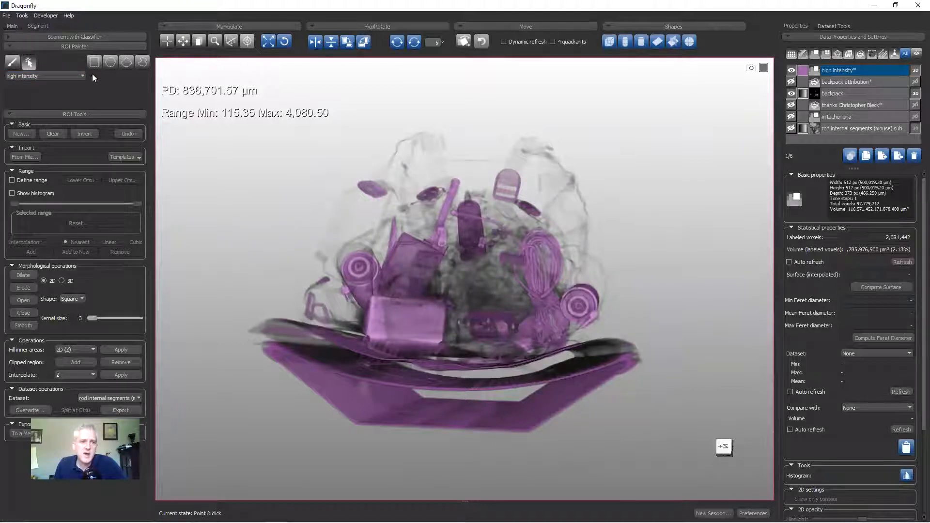
Step: Activate the Freehand region tool for the ROI in 3D, adjust the window leveling, and turn the backpack slightly off the +Z side
click(139, 62)
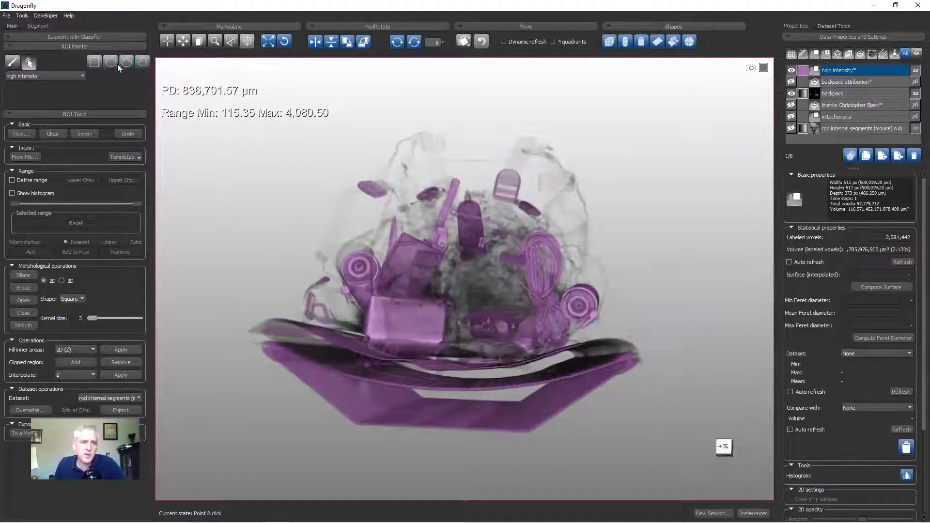
click(141, 62)
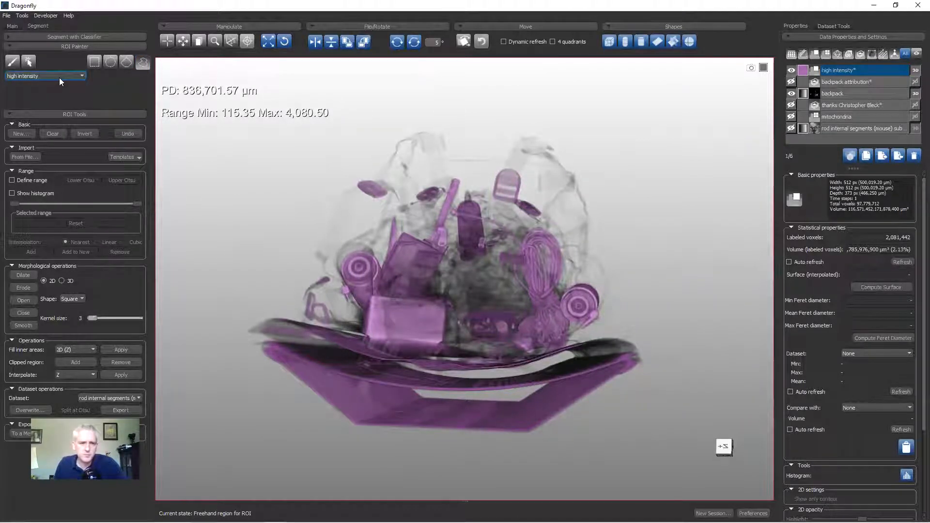
key(Escape)
mouse_move(419, 229)
mouse_down()
mouse_move(474, 208)
mouse_move(464, 216)
mouse_up()
click(142, 62)
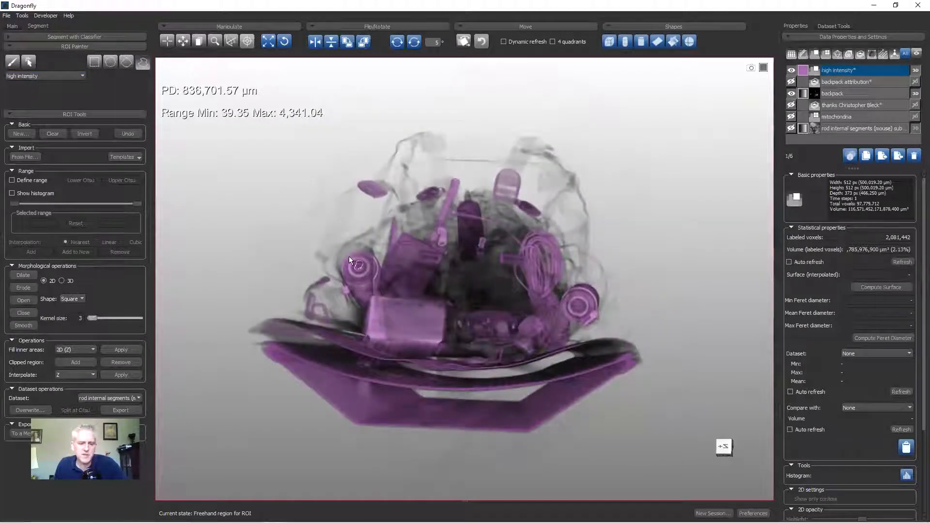
key(Escape)
mouse_move(354, 263)
mouse_down()
mouse_move(472, 299)
mouse_move(438, 289)
mouse_up()
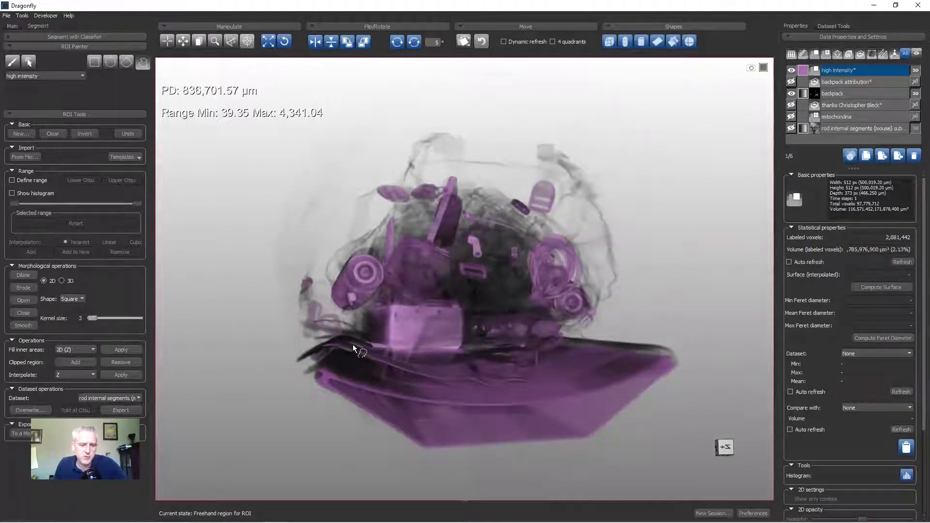
Step: Remove both outer ends of the curved scanner table from the high intensity ROI with freehand regions
key(shift)
shift+drag(309, 356, 361, 370)
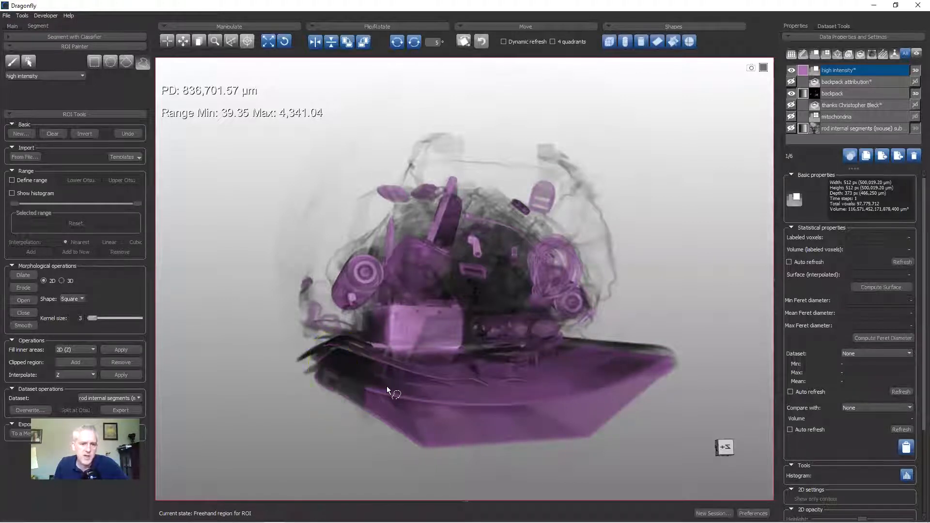
key(shift)
shift+drag(672, 332, 617, 447)
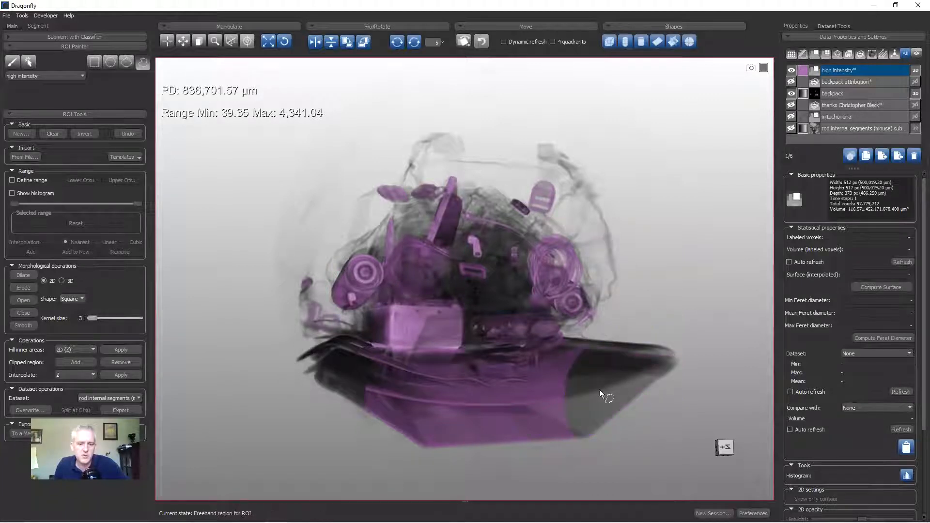
Step: Remove the rest of the scanner table from the high intensity ROI with freehand regions, viewing it edge-on from the +Z side
mouse_move(542, 385)
mouse_down()
mouse_move(514, 365)
mouse_move(454, 266)
mouse_move(451, 298)
mouse_up()
right_drag(451, 292, 522, 322)
drag(461, 327, 479, 333)
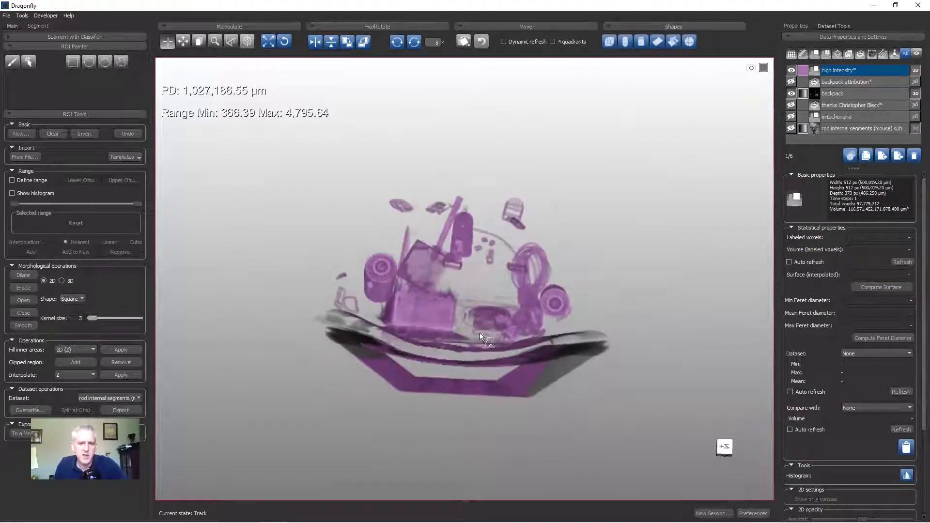
shift+drag(569, 329, 460, 341)
shift+drag(330, 309, 444, 433)
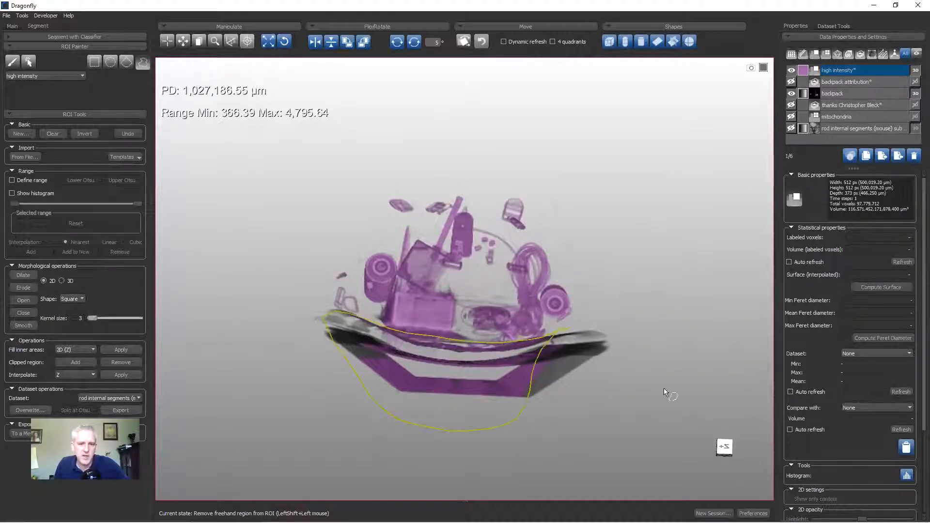
shift+drag(581, 327, 578, 388)
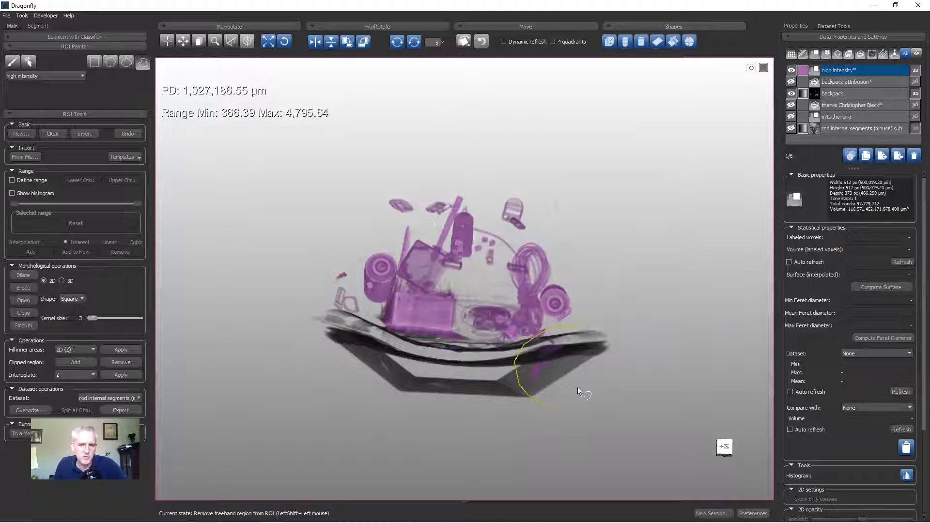
shift+drag(577, 325, 579, 327)
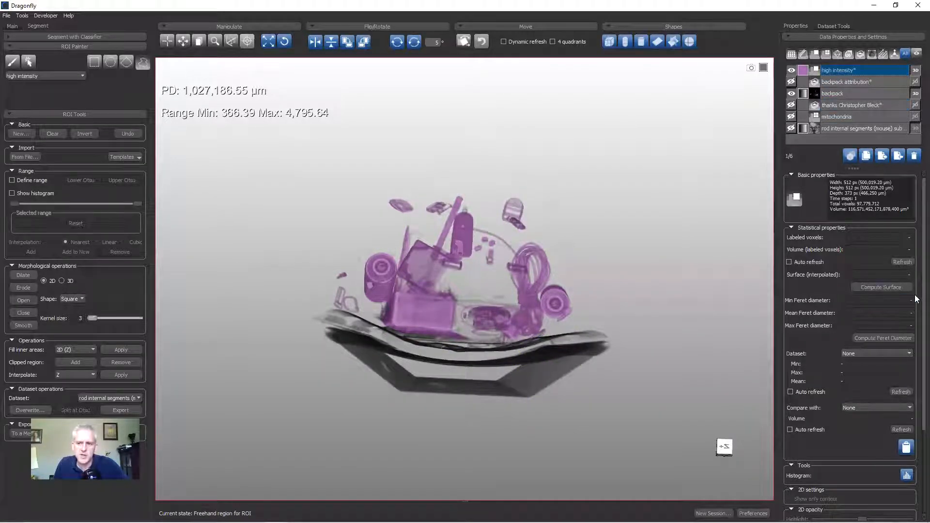
Step: Lower the high intensity ROI's 3D Dataset opacity to its minimum
scroll(915, 306, down, 3)
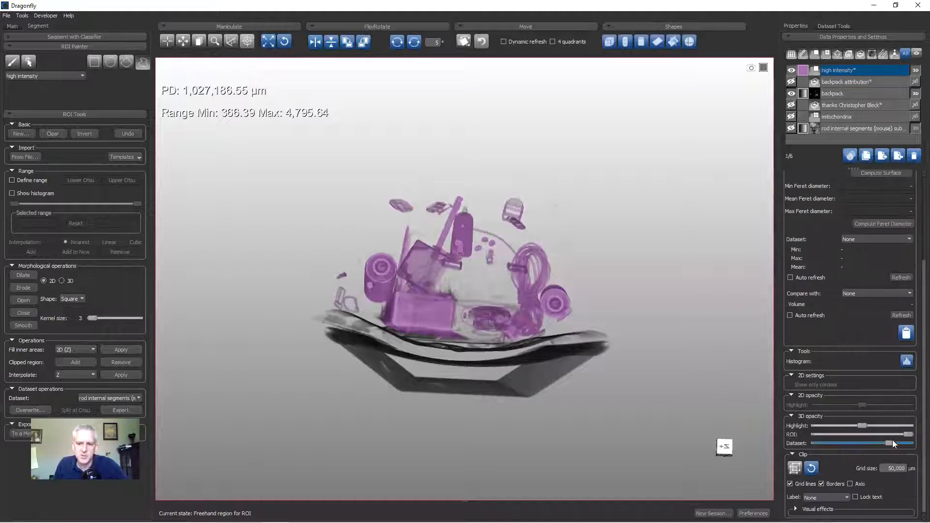
drag(873, 450, 785, 451)
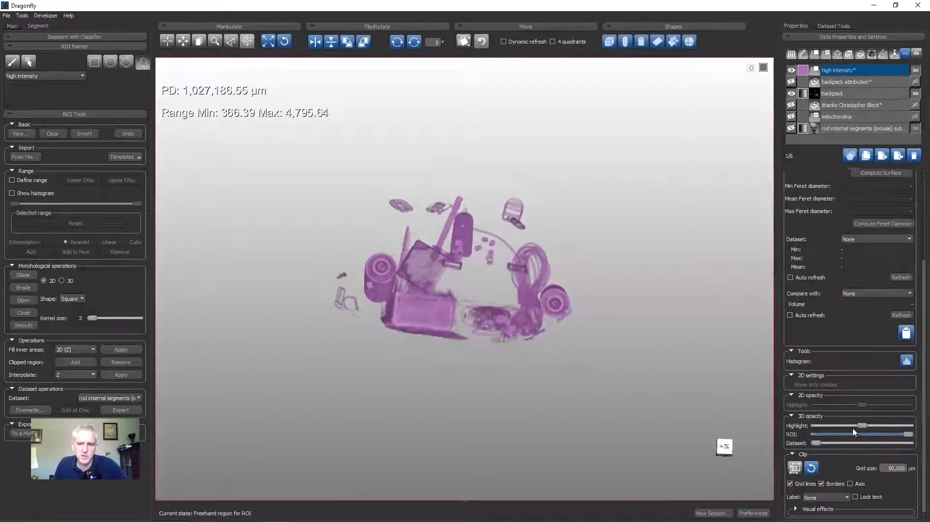
Step: Keep the high intensity ROI's 3D Highlight opacity at about mid-range and raise its Dataset opacity to about a quarter
drag(862, 425, 754, 430)
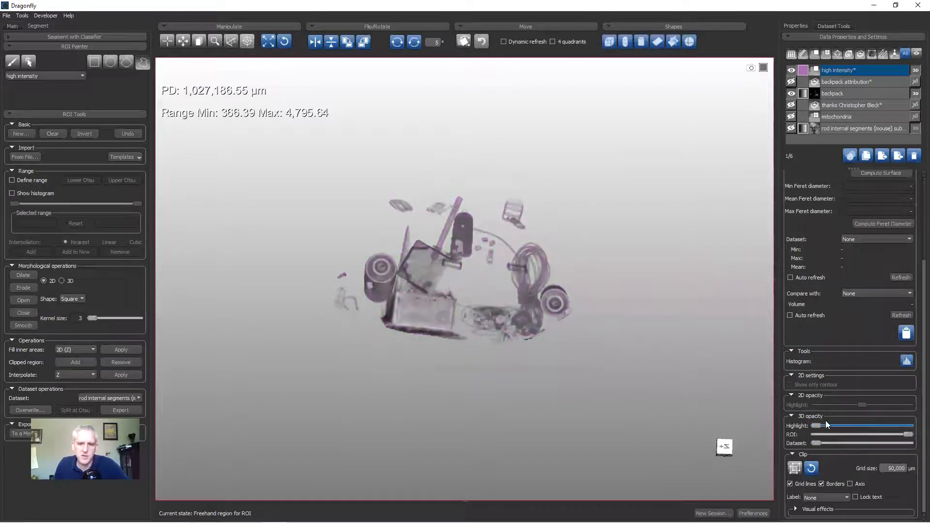
drag(819, 425, 865, 421)
drag(818, 443, 836, 441)
Step: Turn the backpack to its -Y side and reactivate the Freehand region tool for the high intensity ROI
drag(489, 252, 366, 283)
key(f)
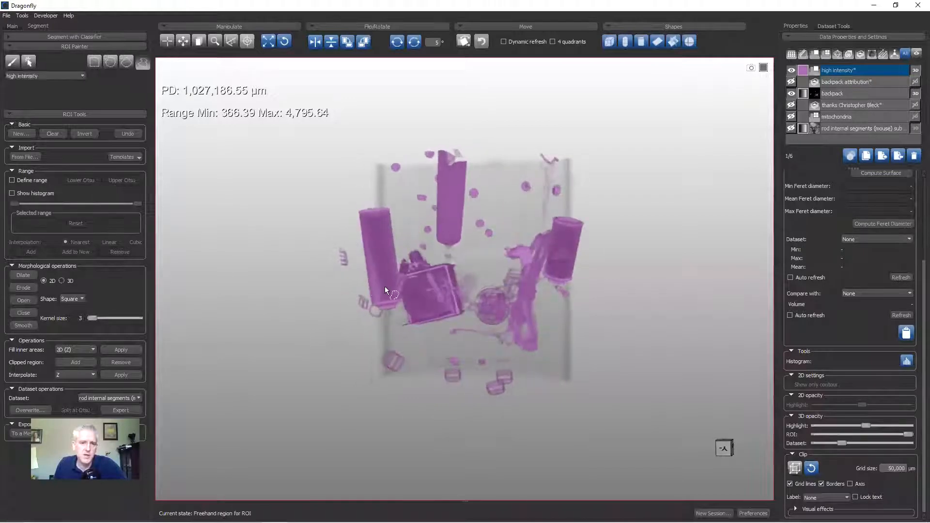
key(Escape)
mouse_move(428, 249)
mouse_down()
mouse_move(479, 258)
mouse_move(451, 248)
mouse_up()
key(r)
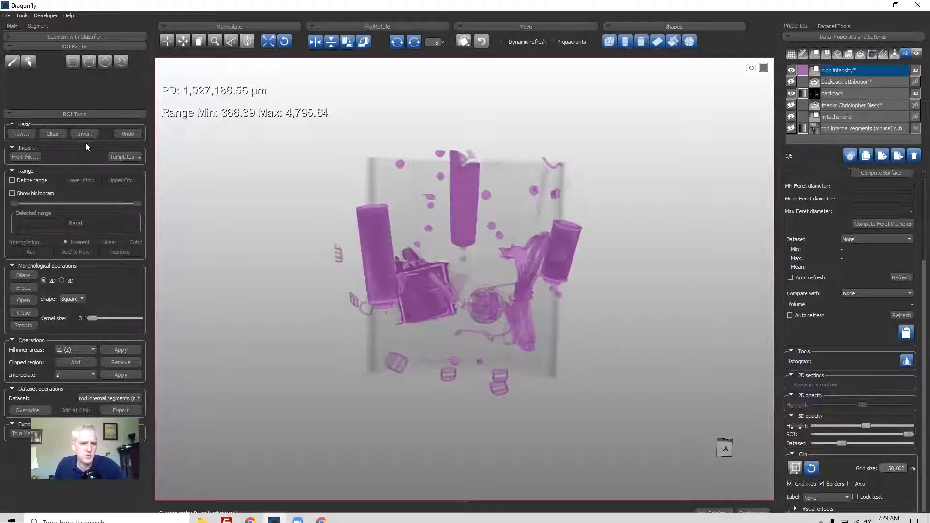
click(122, 63)
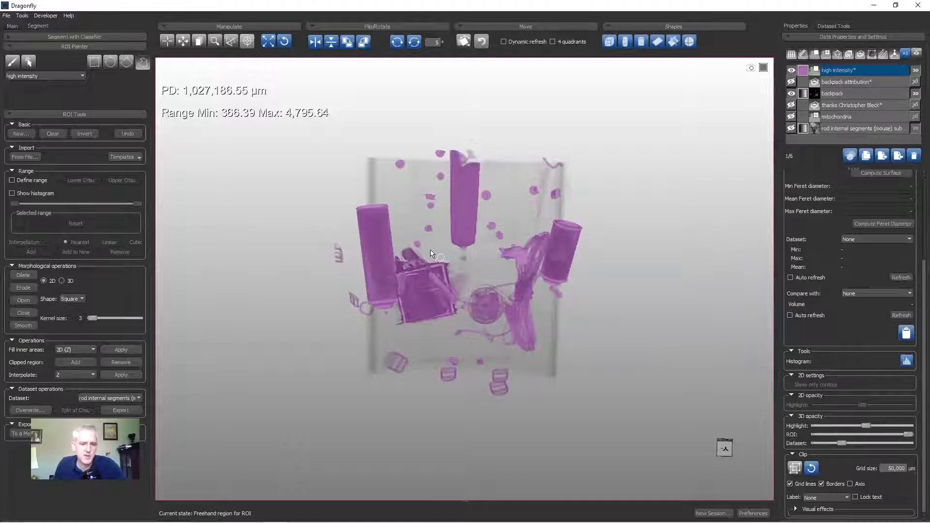
Step: Examine the separate high intensity objects in the backpack from tilted angles between the -Y and +Z sides
key(Escape)
mouse_move(431, 252)
mouse_down()
mouse_move(373, 251)
mouse_move(428, 251)
mouse_up()
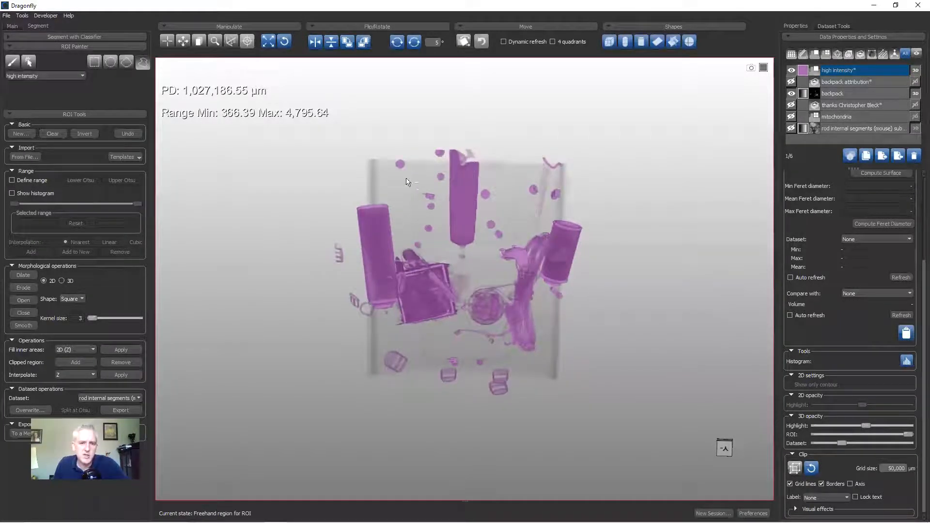
key(shift)
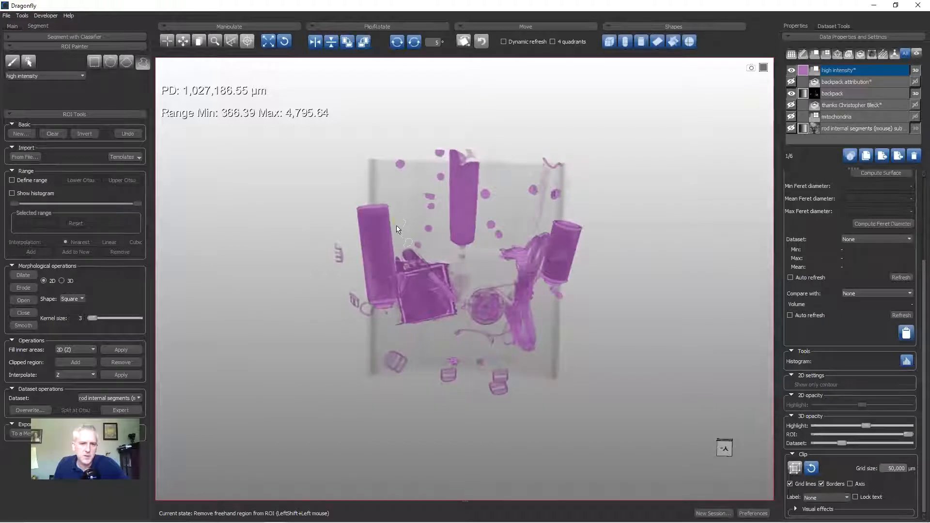
mouse_move(421, 250)
shift+mouse_down()
mouse_move(402, 238)
mouse_move(425, 238)
mouse_move(342, 214)
mouse_move(404, 160)
mouse_move(410, 182)
shift+mouse_up()
key(Escape)
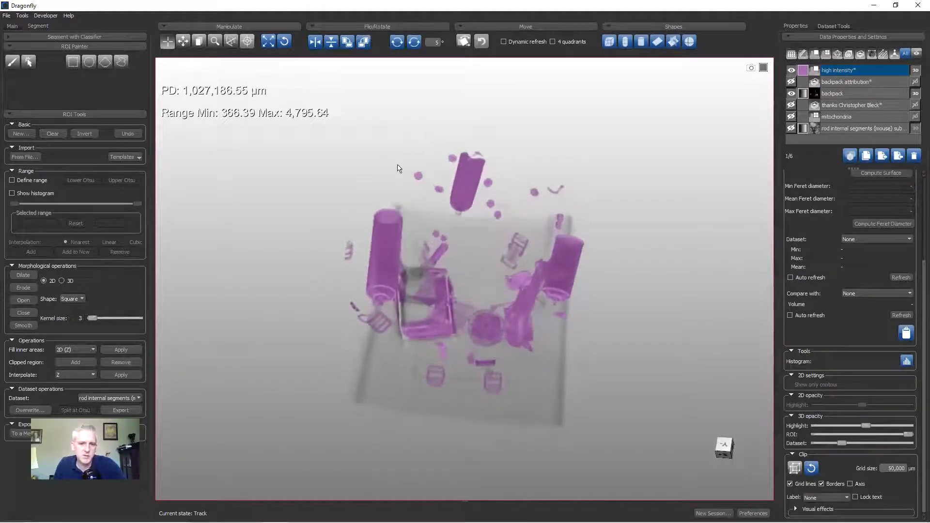
key(Escape)
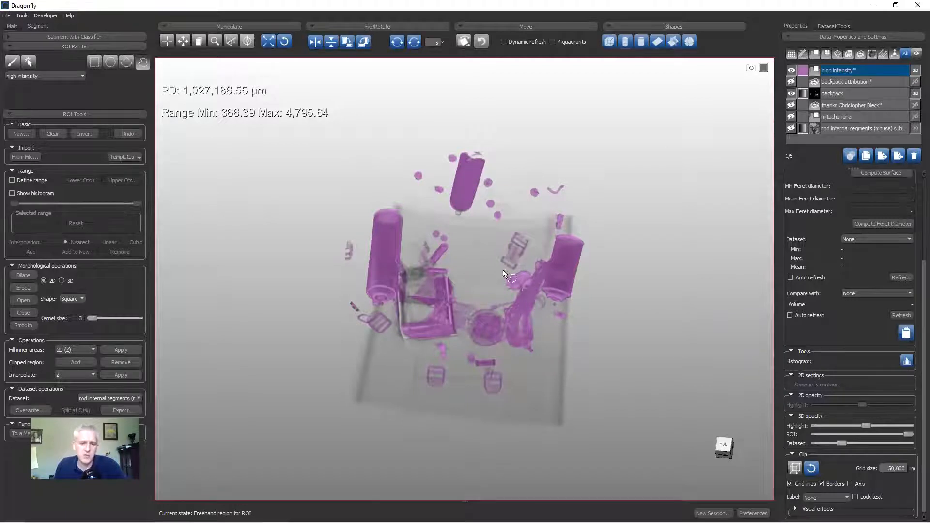
key(Escape)
mouse_move(418, 274)
mouse_down()
mouse_move(432, 237)
mouse_move(427, 298)
mouse_up()
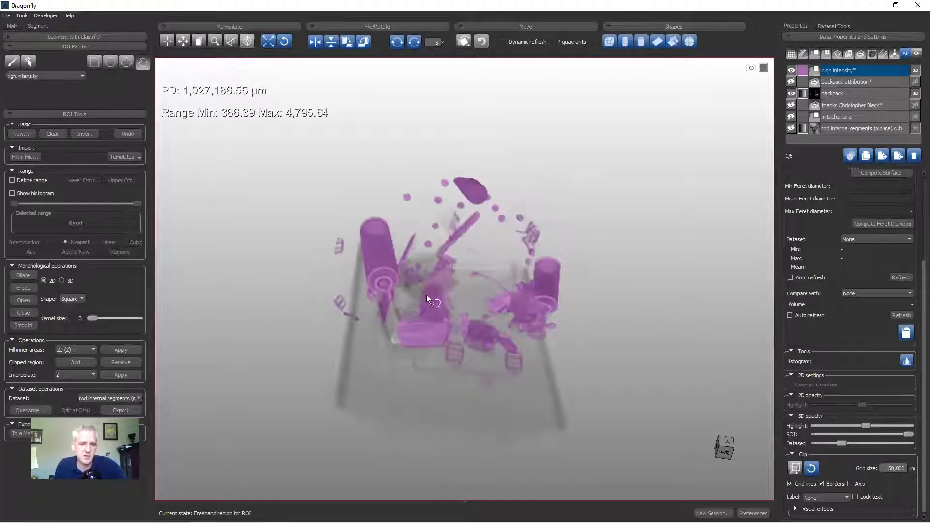
Step: Isolate the biggest 6-connected island of the high intensity ROI with Process Islands
right_click(839, 71)
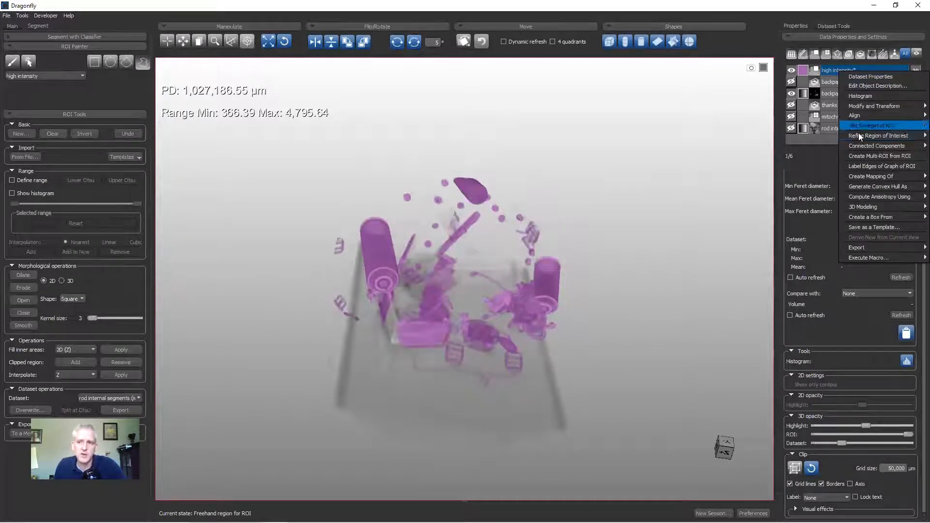
mouse_move(859, 136)
mouse_move(765, 136)
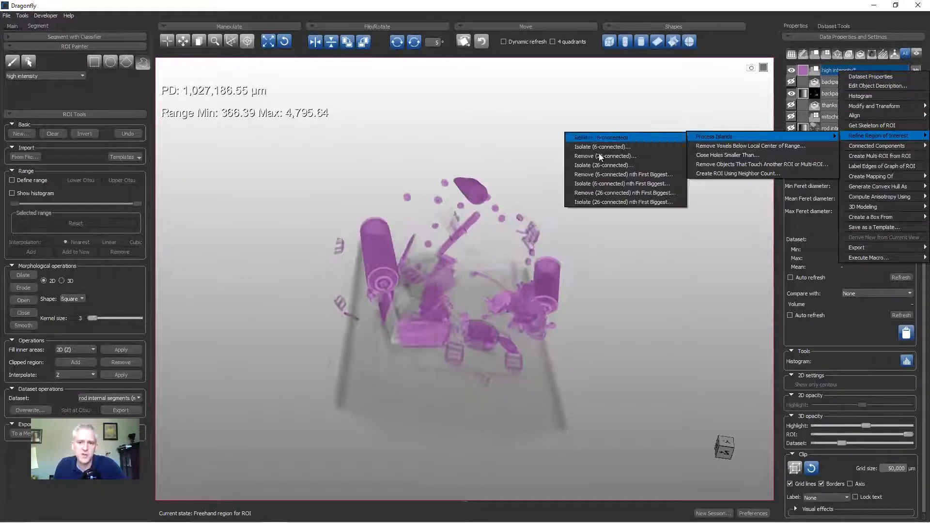
click(601, 185)
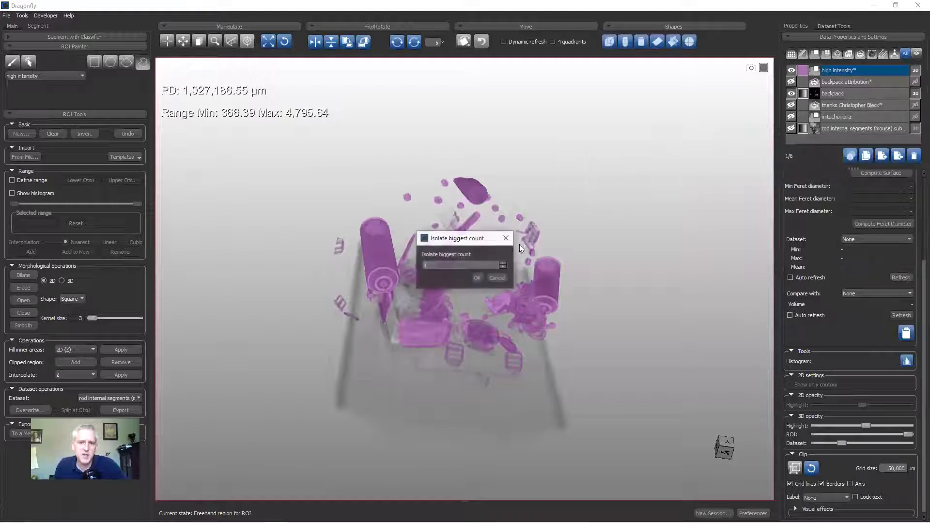
click(477, 279)
Step: Remove the box, cable, electronics and far bottle from the high intensity ROI with one large freehand region in 3D
drag(451, 233, 470, 167)
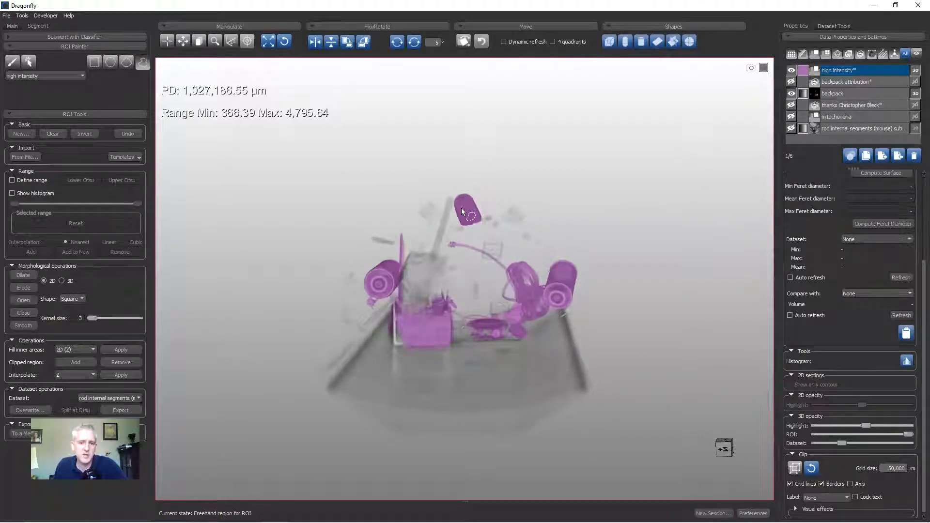
mouse_move(419, 307)
mouse_down()
mouse_move(489, 302)
mouse_move(461, 307)
mouse_move(388, 280)
mouse_up()
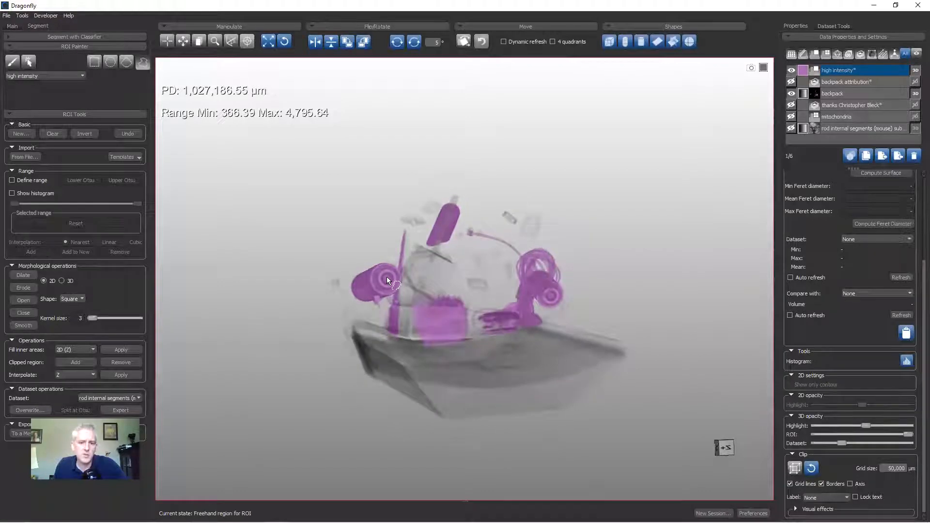
mouse_move(446, 268)
mouse_down()
mouse_move(438, 322)
mouse_move(450, 353)
mouse_move(395, 333)
mouse_up()
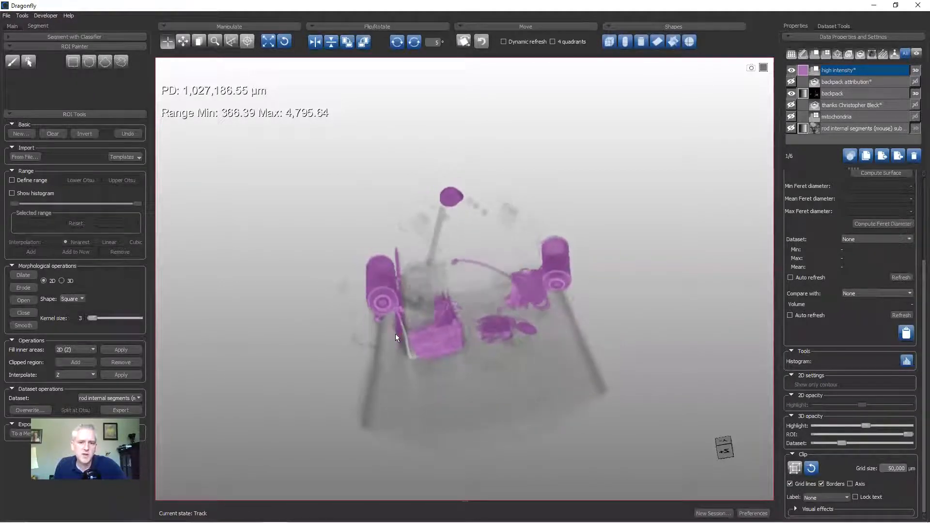
key(space)
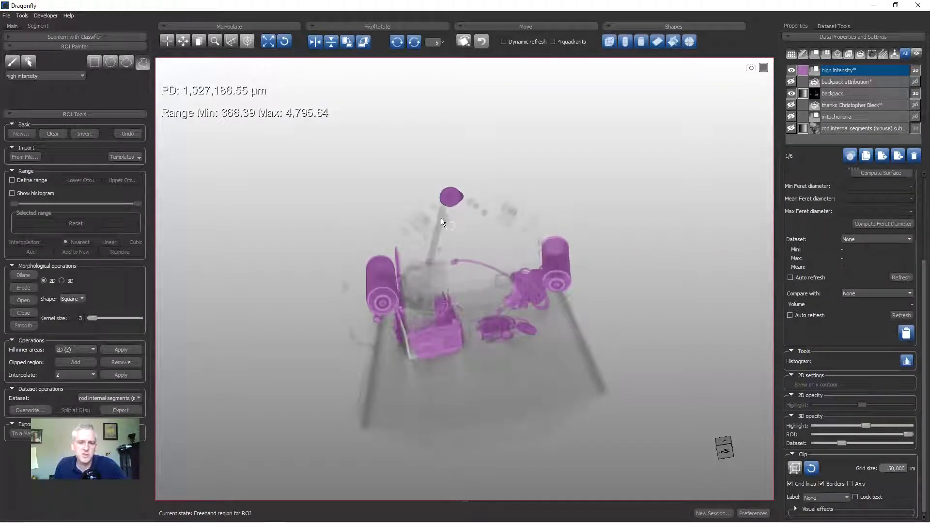
right_drag(466, 263, 467, 256)
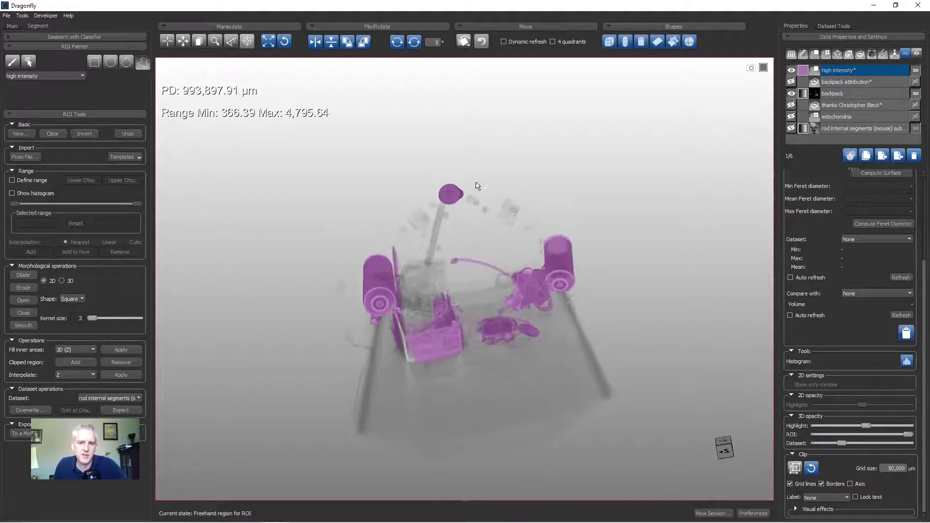
mouse_move(470, 178)
mouse_down()
mouse_move(427, 188)
mouse_move(419, 217)
mouse_up()
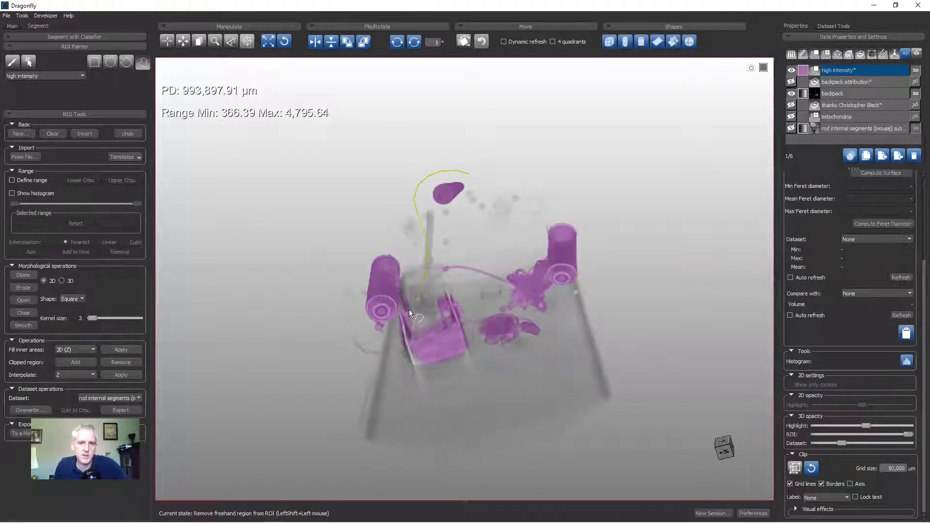
mouse_move(503, 361)
shift+mouse_down()
mouse_move(602, 211)
mouse_move(417, 177)
shift+mouse_up()
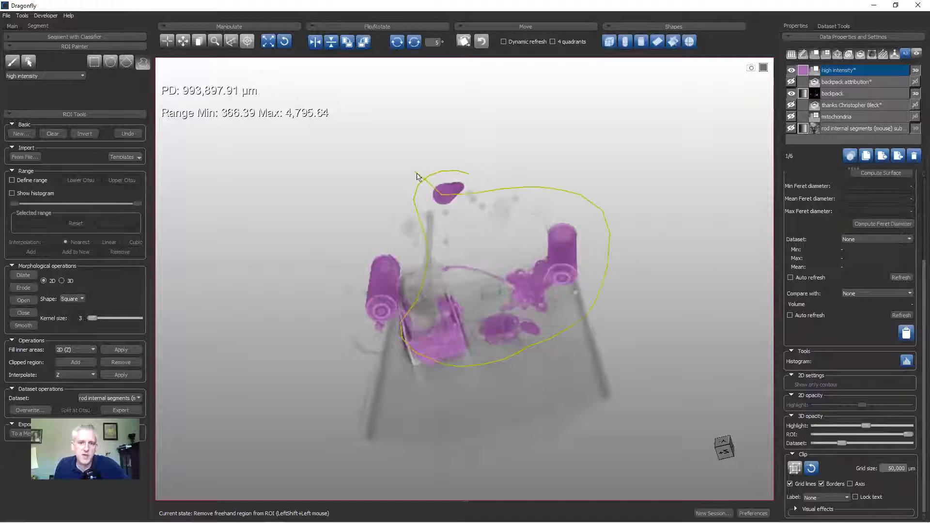
drag(449, 260, 402, 269)
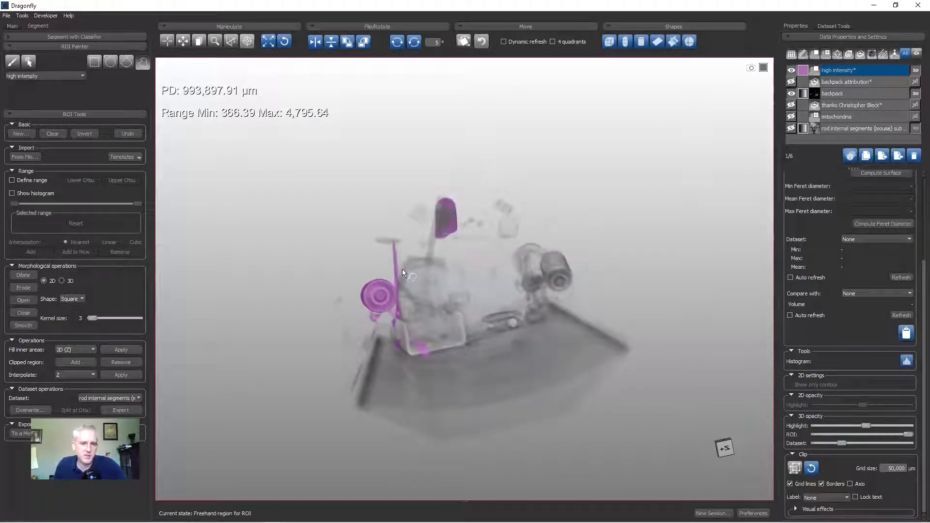
Step: Run Isolate (6-connected) nth First Biggest again on the cut high intensity ROI with a biggest count of 1
right_click(828, 71)
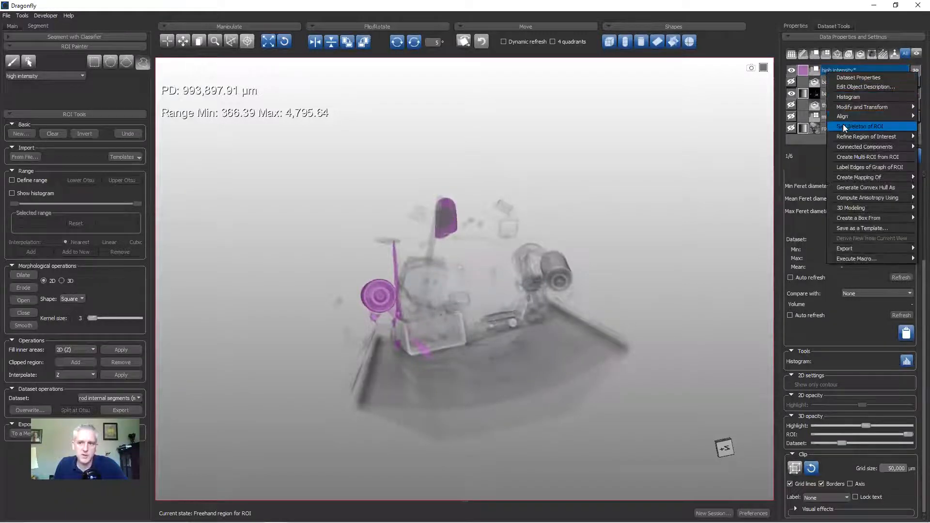
mouse_move(848, 136)
mouse_move(776, 138)
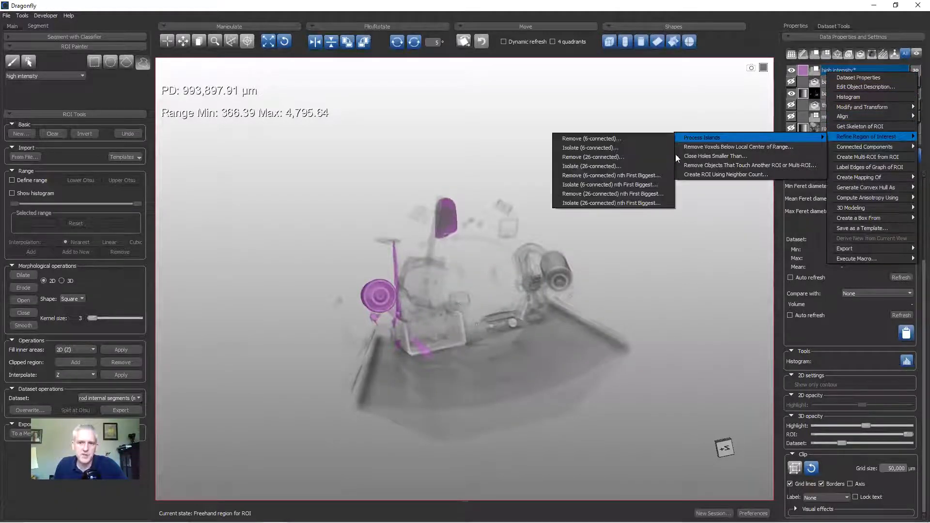
click(604, 184)
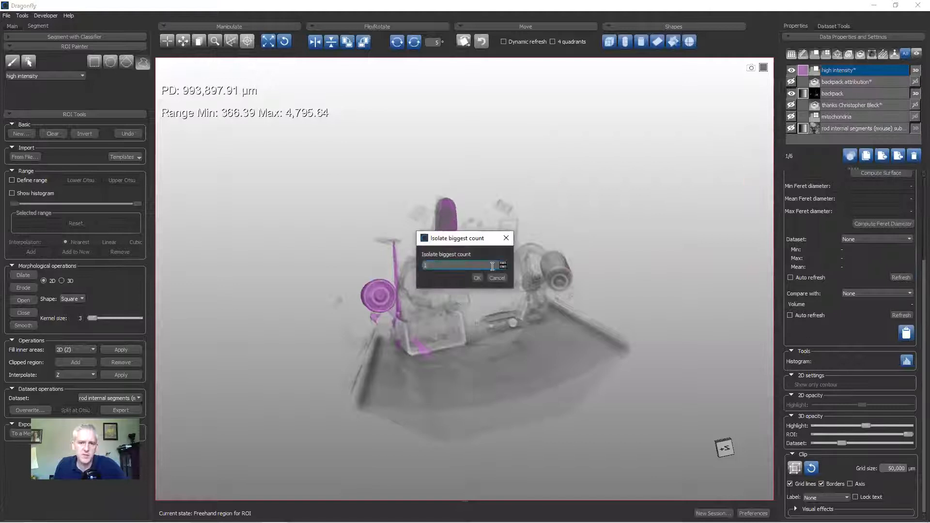
click(479, 277)
key(z)
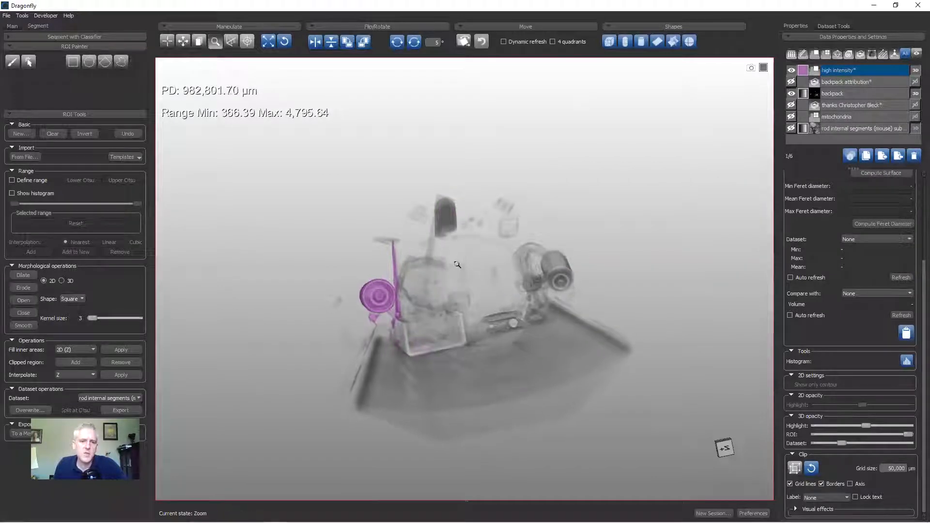
scroll(457, 264, up, 1)
right_click(832, 71)
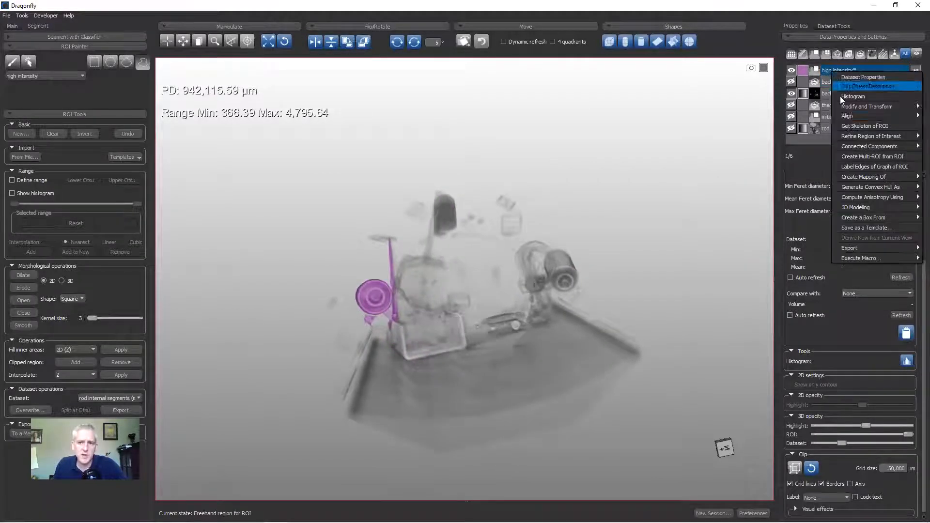
mouse_move(855, 135)
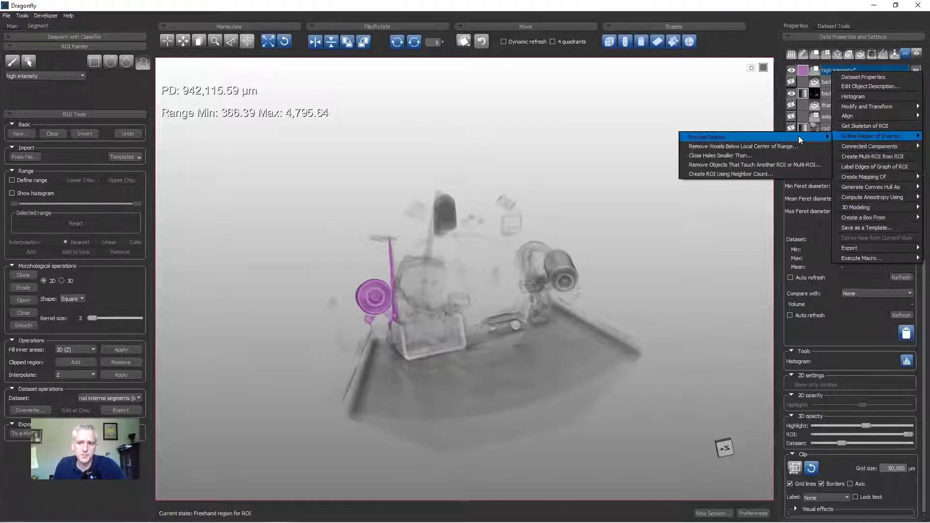
mouse_move(798, 135)
click(620, 139)
click(447, 268)
text(300)
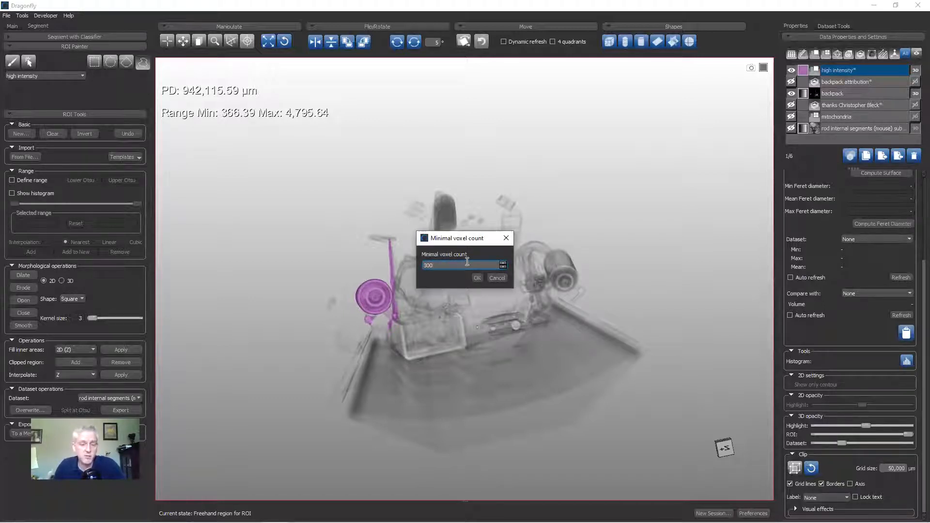
click(496, 278)
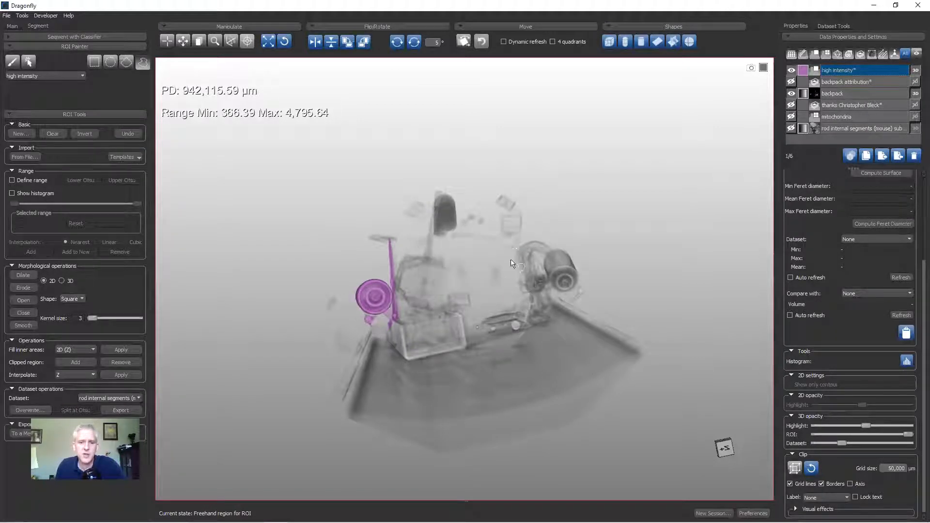
Step: Remove the upper part of the thin upright piece beside the bottle from the high intensity ROI with a rectangular region
key(t)
right_drag(446, 258, 128, 114)
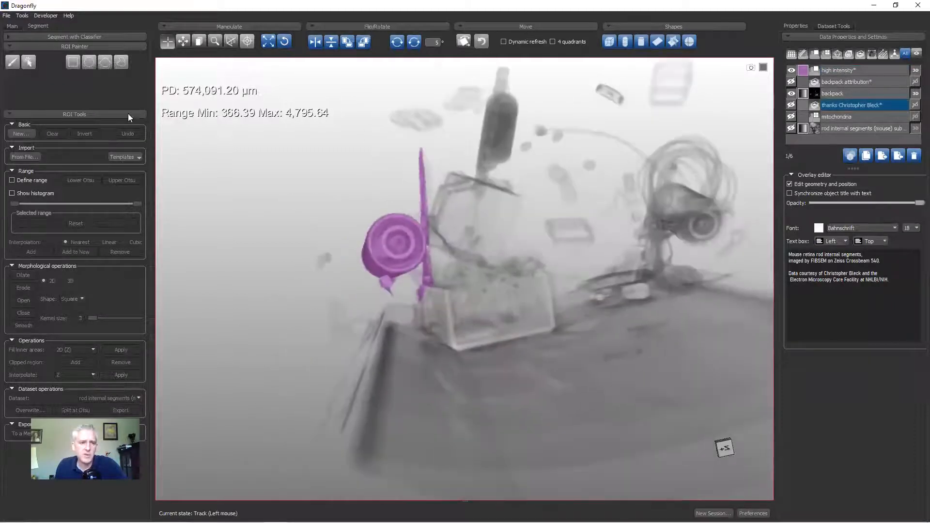
click(852, 71)
key(t)
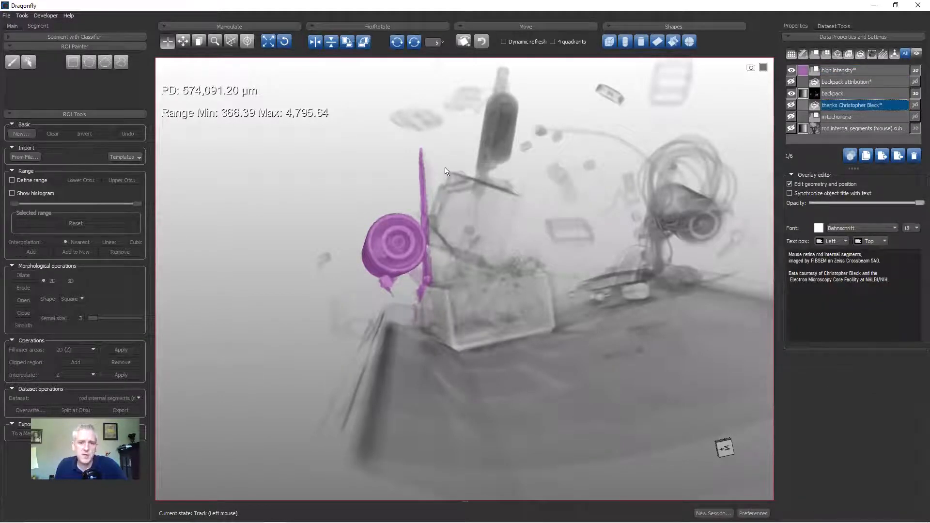
drag(446, 172, 386, 193)
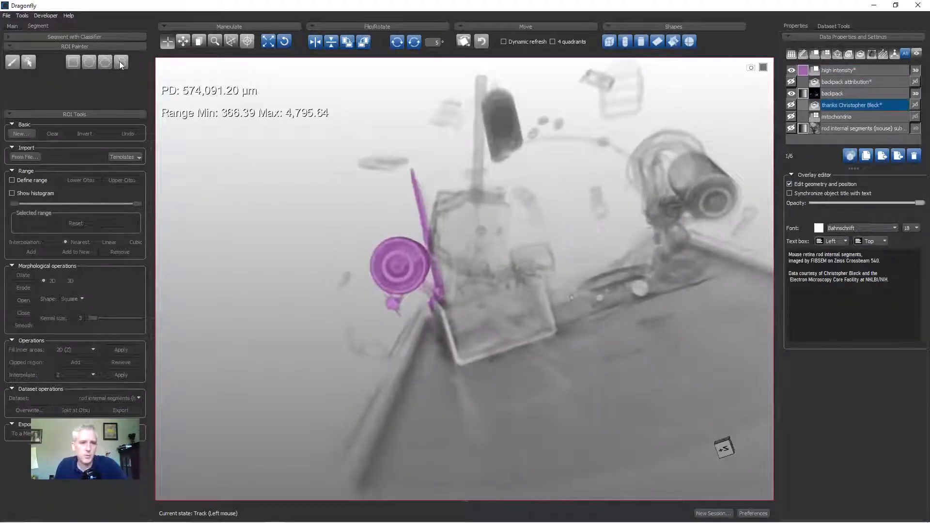
click(849, 71)
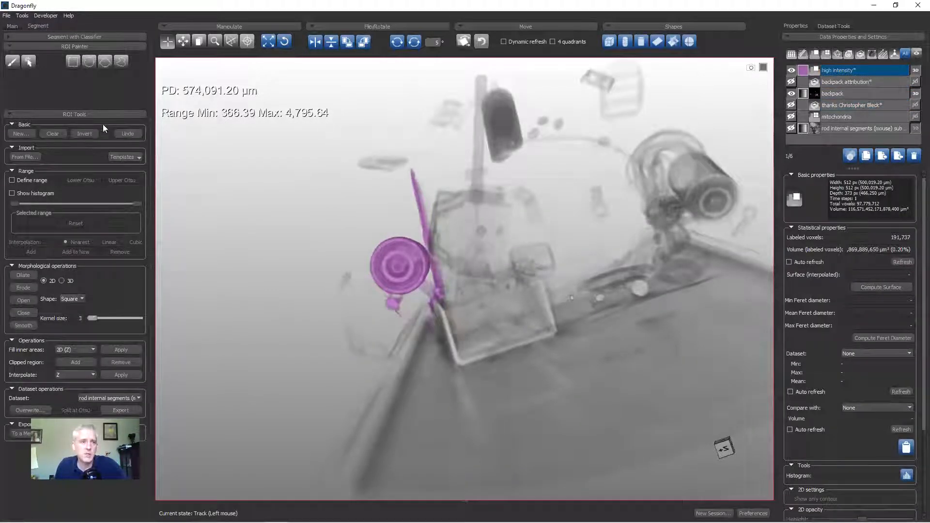
click(71, 62)
drag(529, 425, 533, 268)
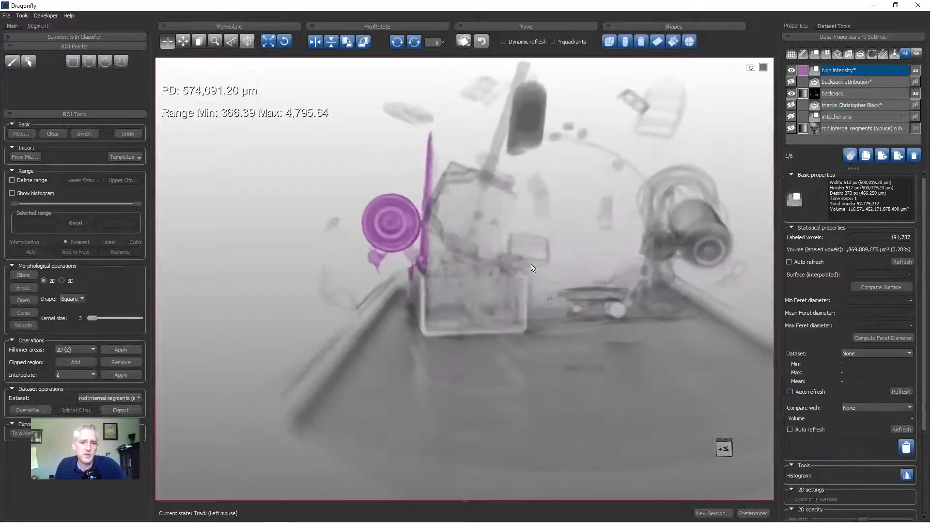
drag(486, 351, 386, 388)
click(72, 62)
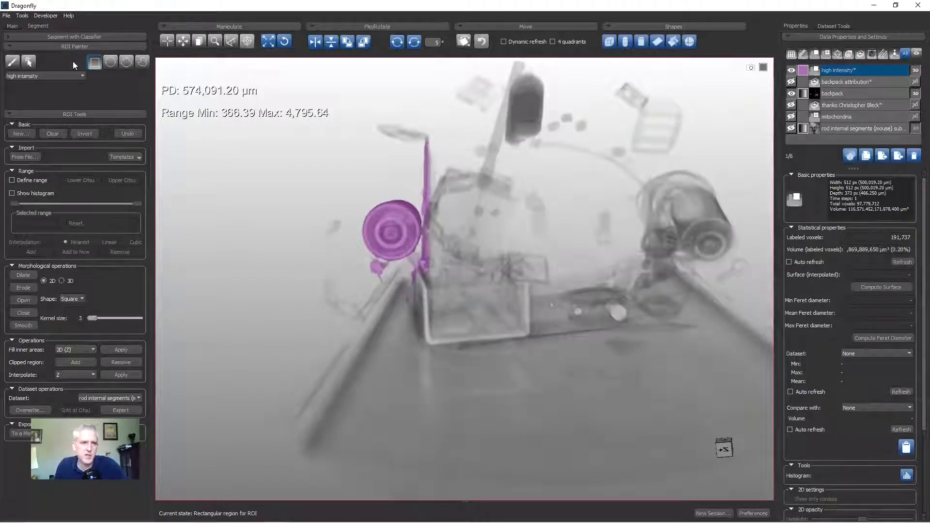
shift+drag(419, 129, 460, 312)
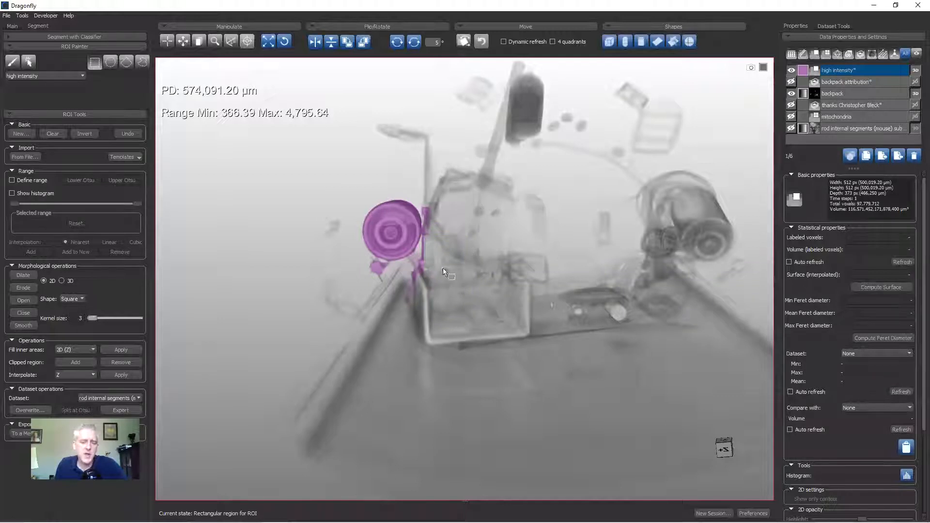
Step: Activate the ROI Painter's circular brush and try it in 3D mode over the small bright object in the backpack's Z slice
click(13, 62)
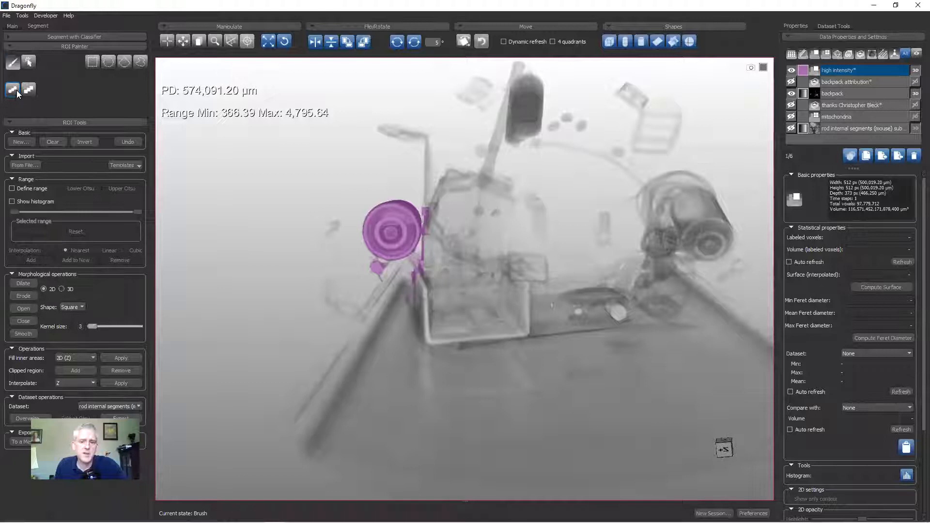
double_click(492, 241)
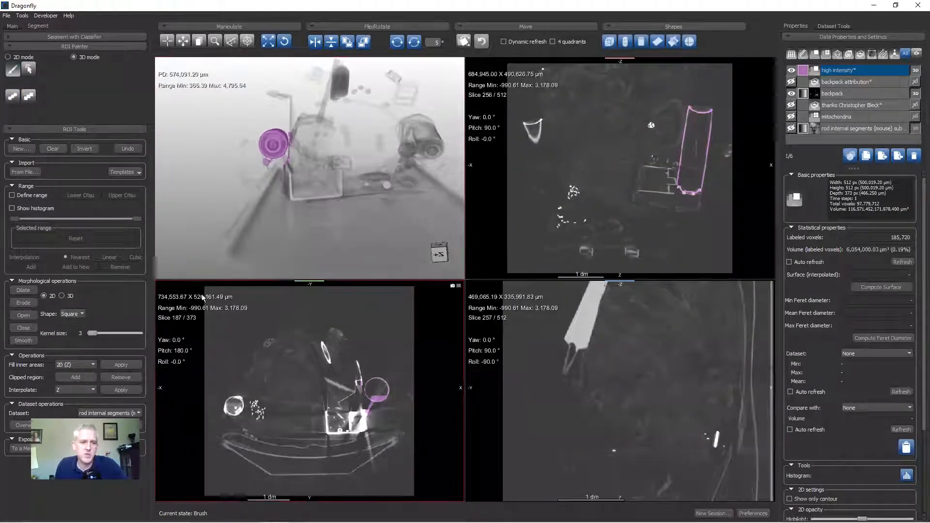
click(13, 95)
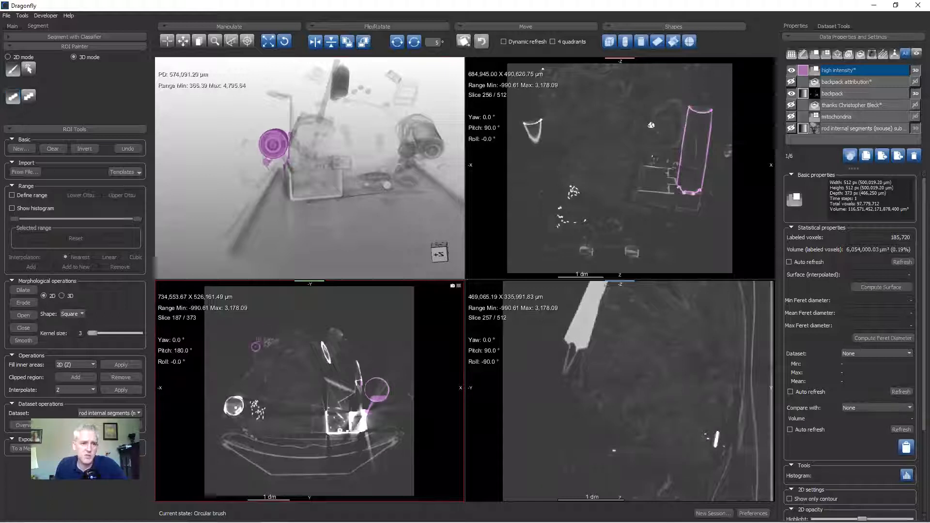
key(ctrl)
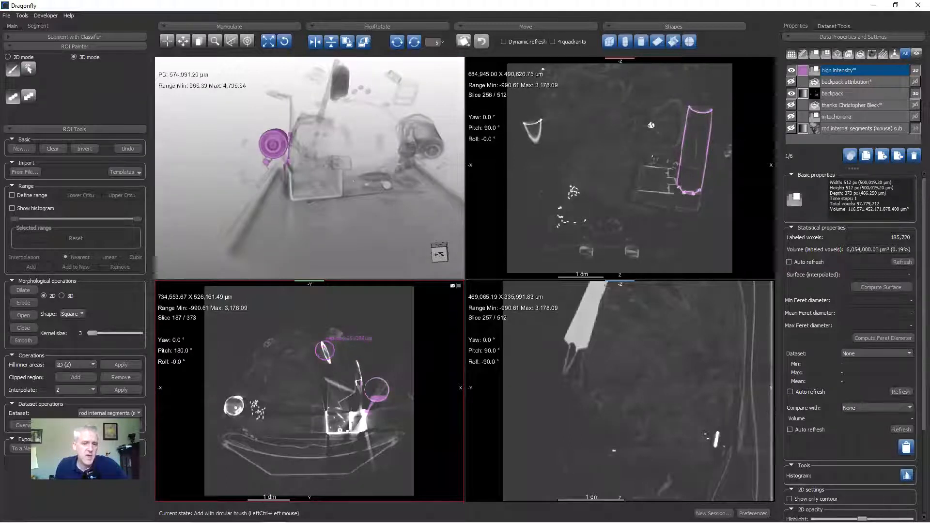
ctrl+click(325, 348)
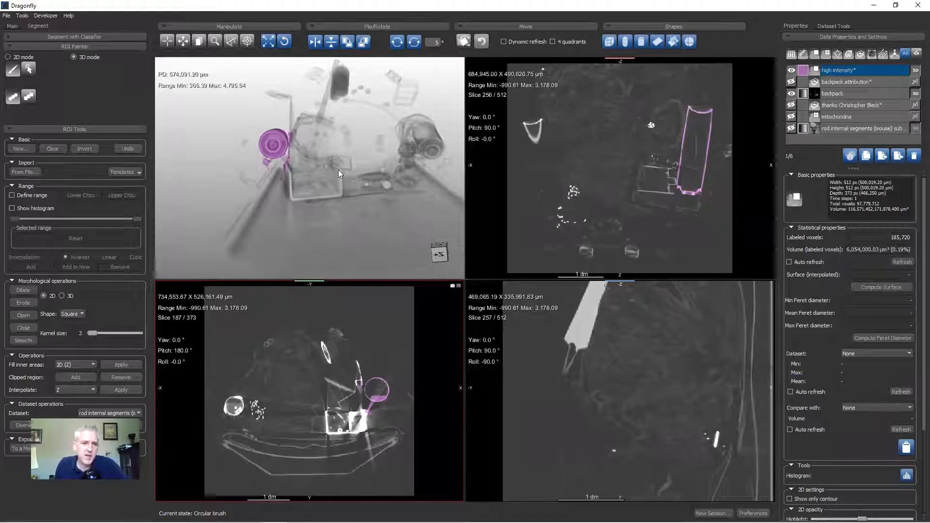
Step: Enlarge the 3D view, set the brush's reference to the backpack dataset, and change the volume's window levelling
drag(338, 170, 312, 205)
double_click(317, 201)
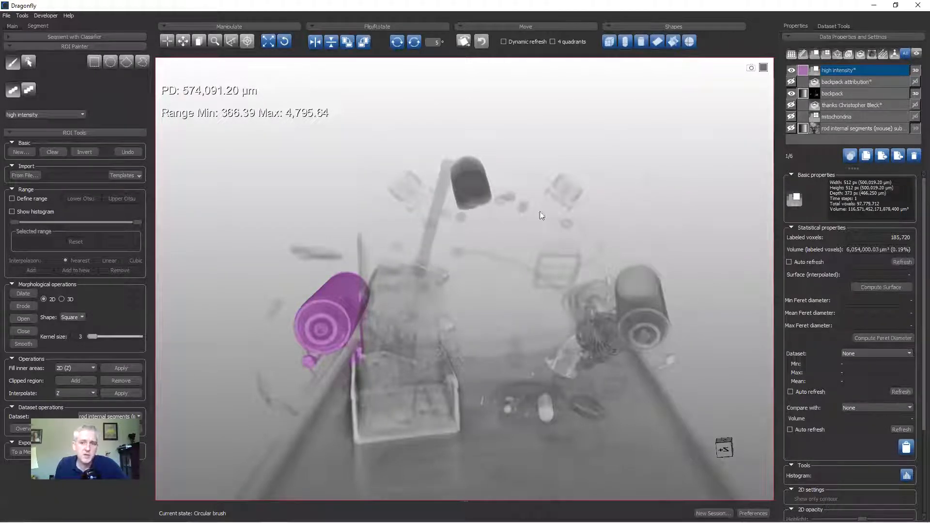
click(23, 115)
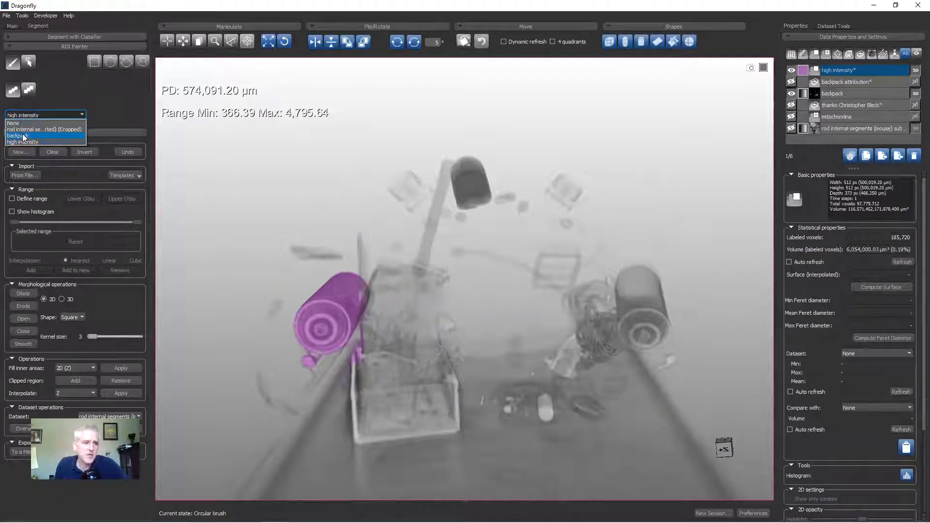
click(24, 137)
right_drag(443, 319, 407, 202)
mouse_move(487, 380)
middle_down()
mouse_move(499, 230)
mouse_move(490, 223)
mouse_move(584, 260)
middle_up()
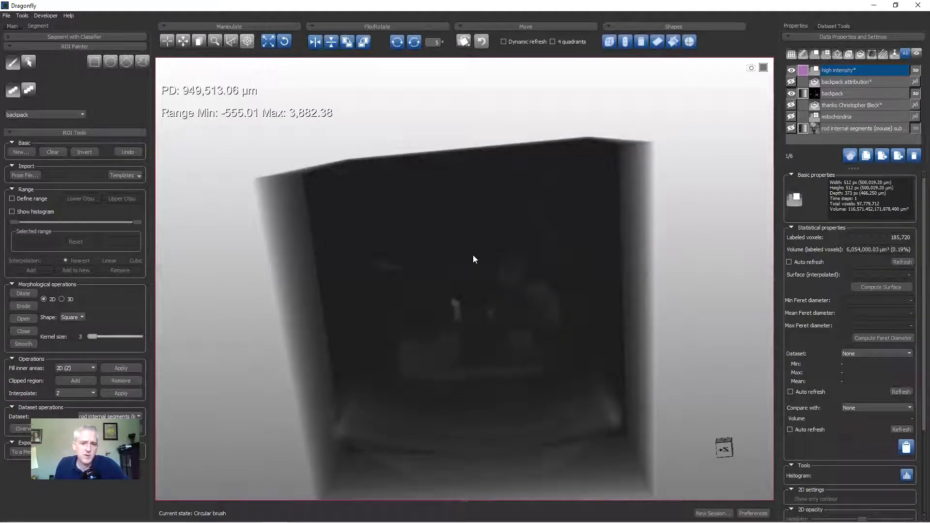
Step: Try painting a broad stroke behind the bottles in 3D with the circular brush, and undo it
mouse_move(552, 247)
mouse_down()
mouse_move(474, 294)
mouse_move(527, 252)
mouse_move(538, 220)
mouse_move(519, 272)
mouse_up()
key(ctrl)
right_drag(457, 289, 499, 396)
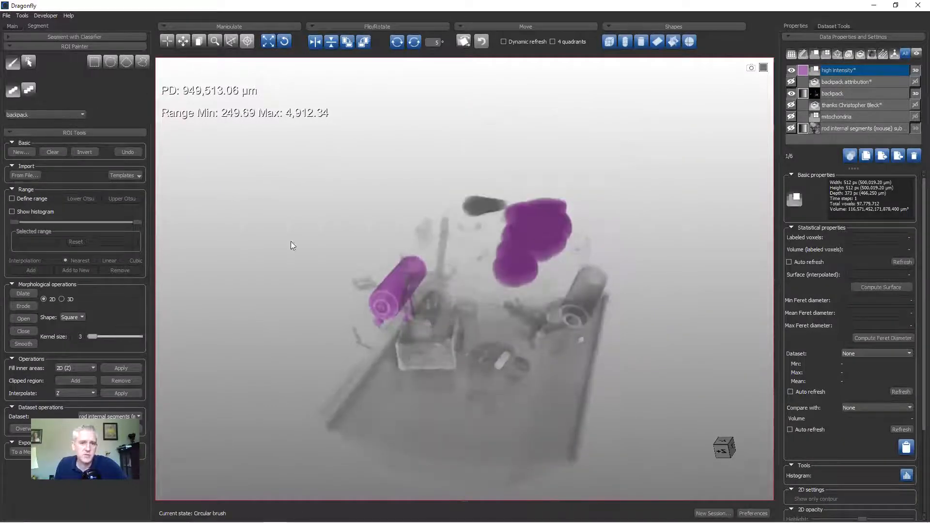
click(126, 152)
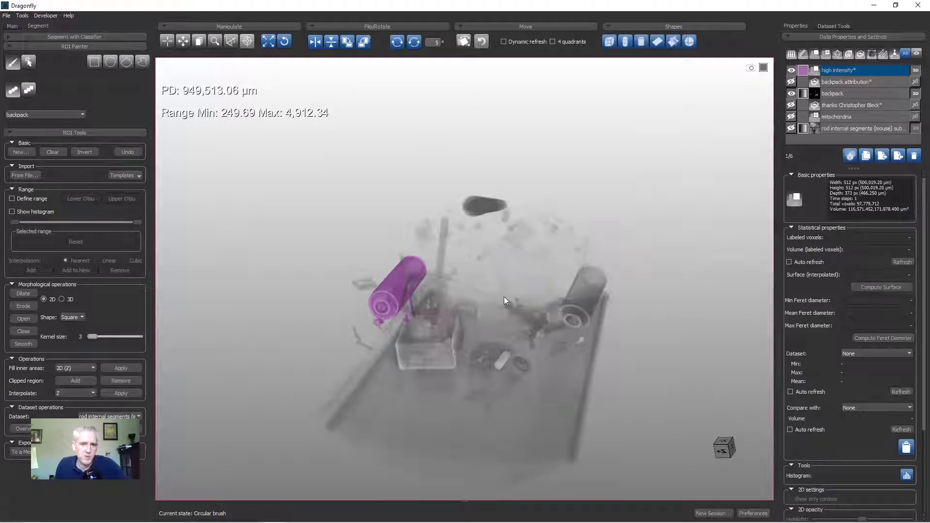
Step: Raise the window levelling to hide faint material, try another brush stroke in the area behind the bottles, and undo it
right_drag(474, 298, 575, 238)
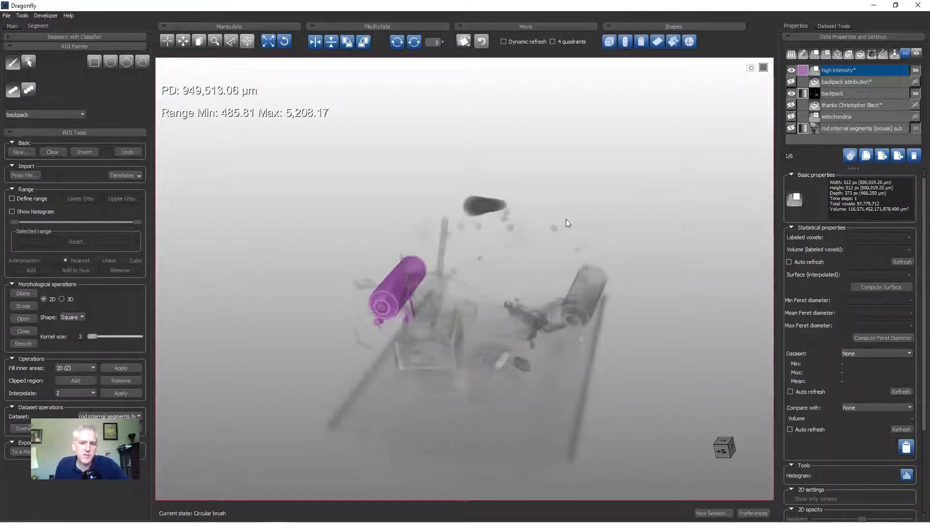
ctrl+click(567, 238)
mouse_move(586, 225)
ctrl+mouse_down()
mouse_move(560, 260)
mouse_move(579, 246)
ctrl+mouse_up()
click(128, 152)
Step: Add most of the second bottle, beside the cable bundle, to the high intensity ROI with the circular brush in 3D
scroll(406, 291, up, 1)
drag(545, 361, 580, 325)
scroll(580, 289, up, 5)
mouse_move(580, 290)
mouse_down()
mouse_move(446, 248)
mouse_move(406, 287)
mouse_move(468, 250)
mouse_move(460, 233)
mouse_move(389, 269)
mouse_up()
mouse_move(445, 305)
mouse_down()
mouse_move(390, 232)
mouse_move(390, 210)
mouse_move(318, 222)
mouse_move(439, 203)
mouse_move(387, 224)
mouse_move(363, 152)
mouse_up()
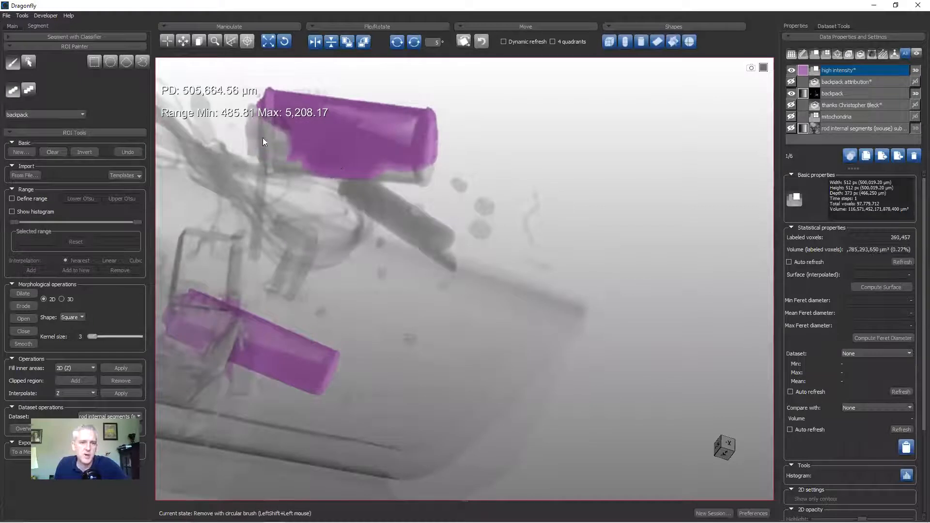
middle_drag(342, 227, 437, 249)
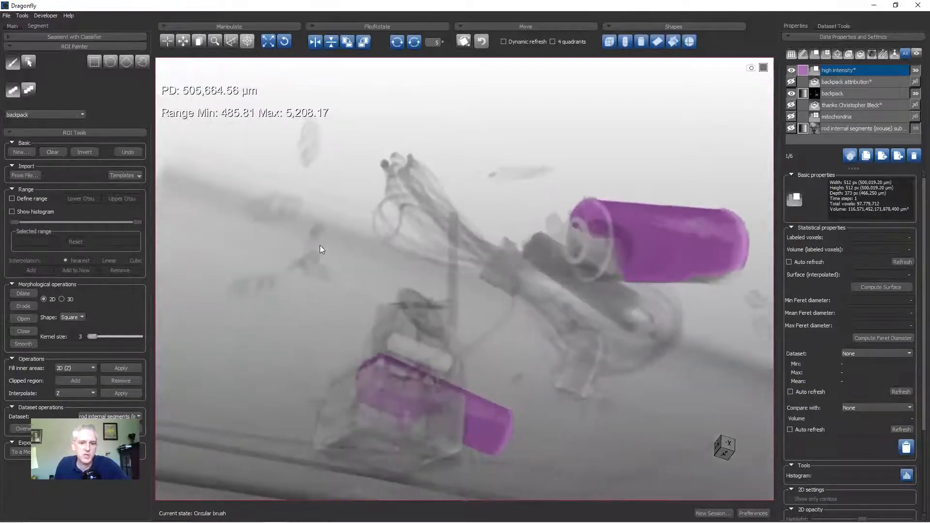
drag(372, 276, 564, 391)
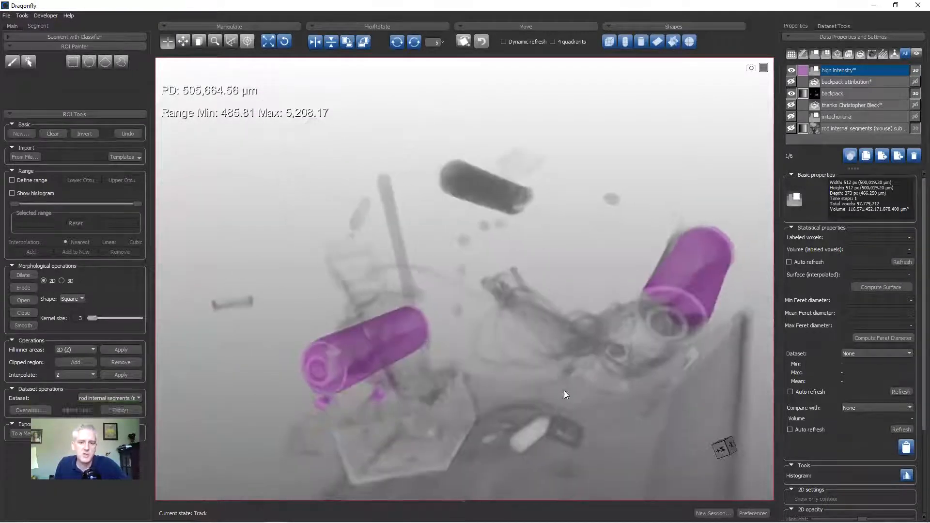
Step: Erase the small fragment below the base of the first bottle from the high intensity ROI with the circular brush
double_click(475, 360)
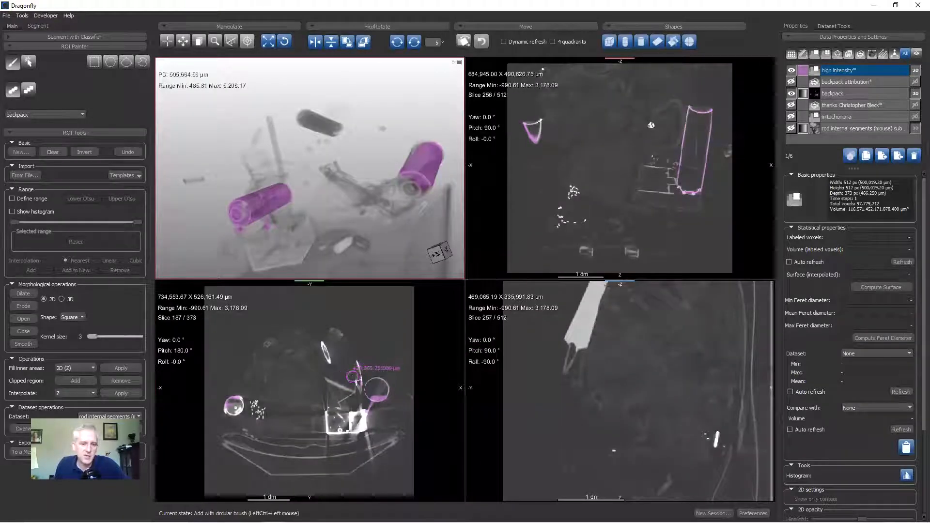
double_click(286, 240)
middle_drag(354, 253, 391, 263)
scroll(393, 264, up, 5)
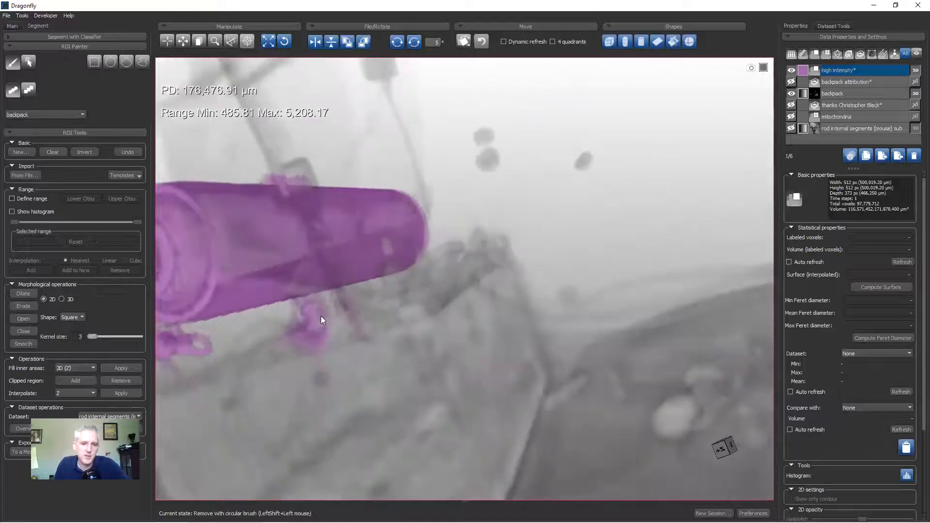
middle_drag(424, 243, 402, 276)
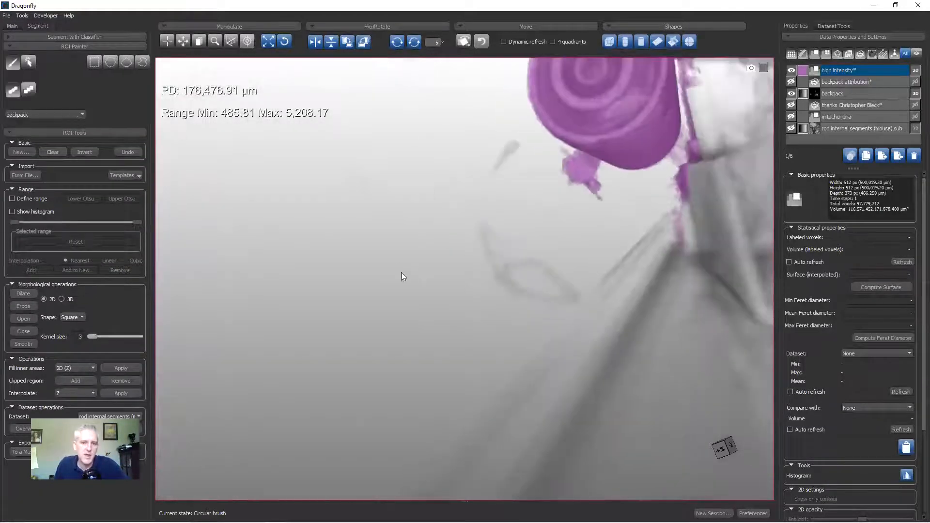
mouse_move(564, 200)
shift+mouse_down()
mouse_move(593, 186)
mouse_move(563, 177)
shift+mouse_up()
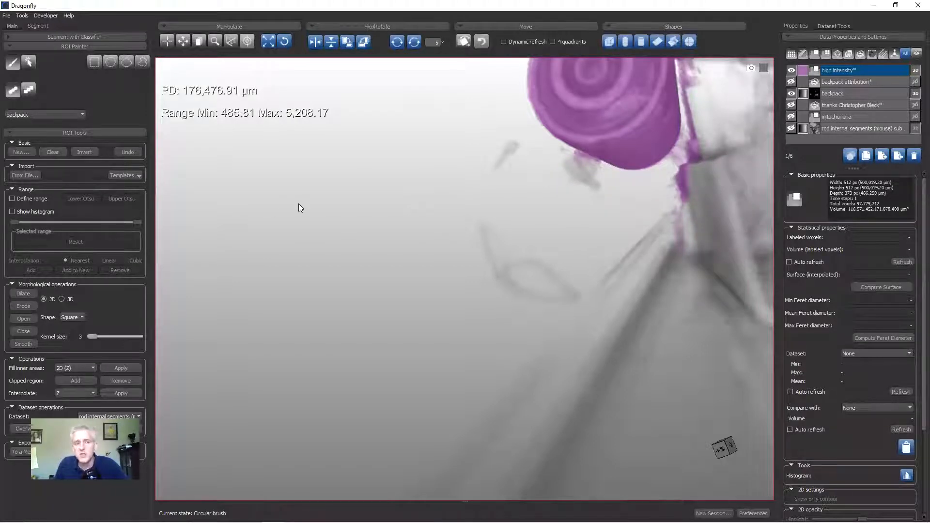
Step: Adjust the window levelling and add the dense dark object above the other items to the ROI with Point & click
middle_drag(460, 209, 365, 289)
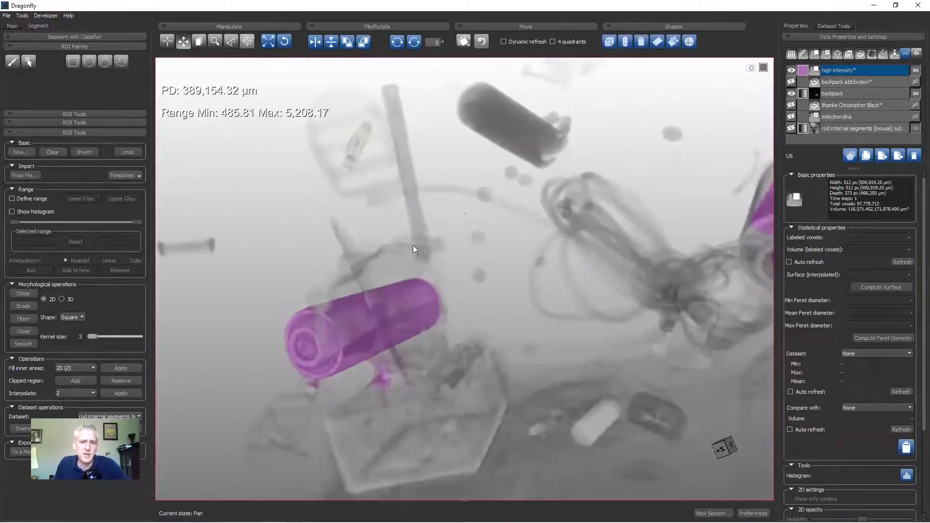
drag(452, 233, 511, 267)
right_drag(511, 267, 410, 215)
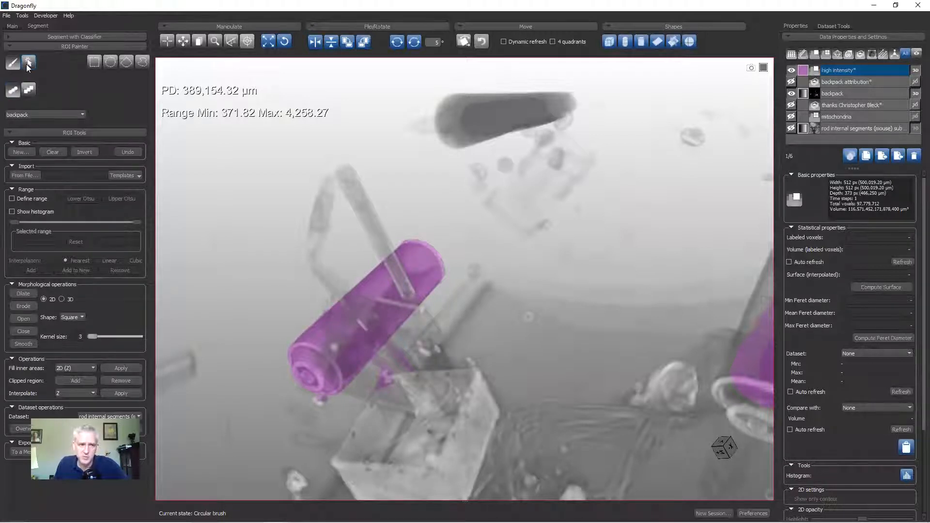
mouse_move(540, 307)
right_down()
mouse_move(554, 289)
mouse_move(554, 216)
mouse_move(548, 282)
mouse_move(470, 337)
right_up()
right_drag(456, 305, 459, 305)
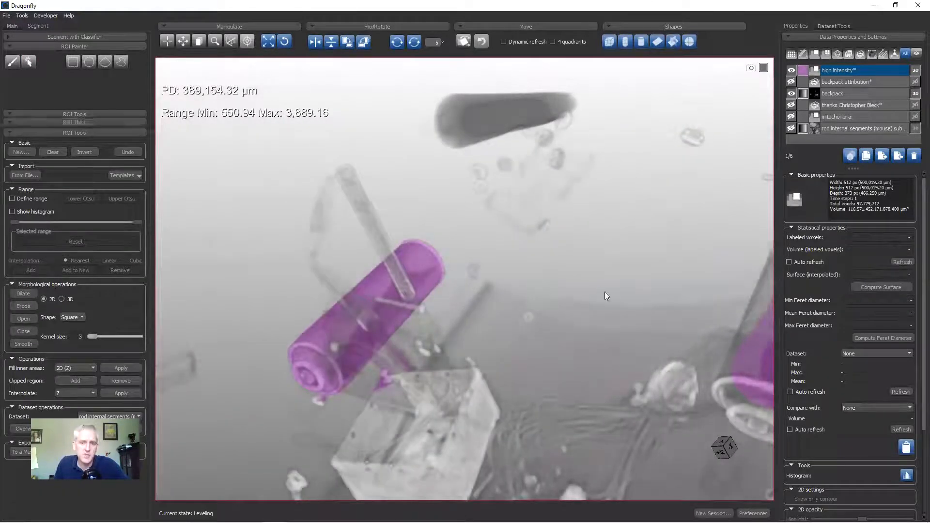
mouse_move(548, 271)
middle_down()
mouse_move(516, 356)
mouse_move(591, 342)
mouse_move(609, 306)
middle_up()
mouse_move(610, 305)
mouse_down()
mouse_move(501, 320)
mouse_move(718, 267)
mouse_move(452, 166)
mouse_up()
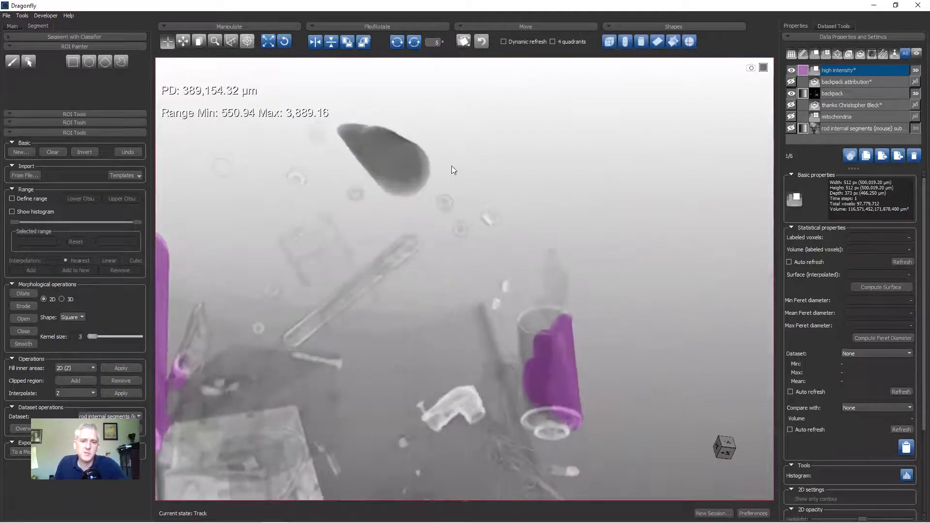
click(28, 62)
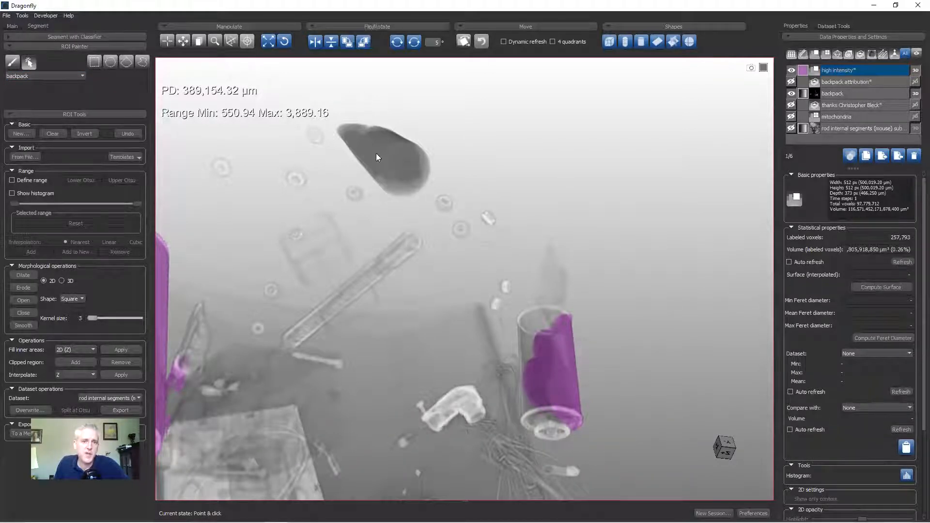
ctrl+click(407, 159)
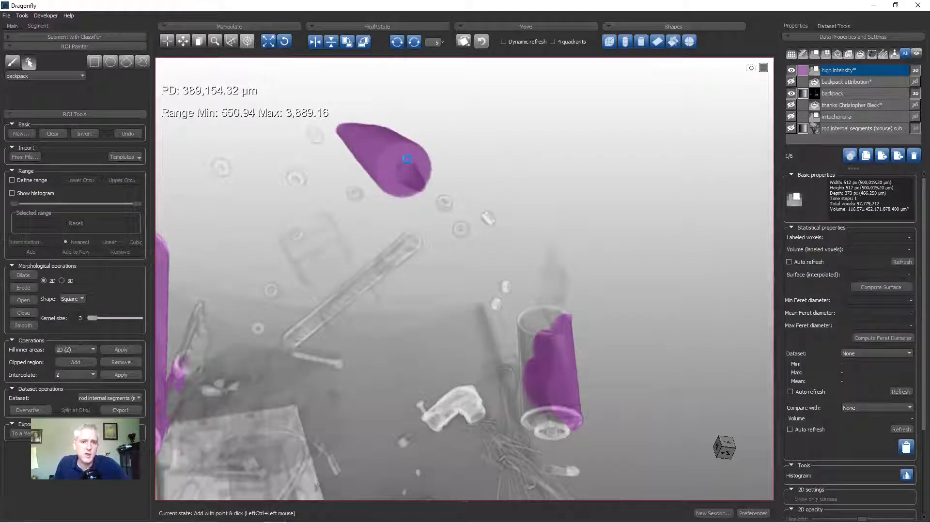
Step: Try adding three small round objects beside the dense object with Point & click, and remove them with a freehand region
ctrl+click(221, 172)
ctrl+click(316, 138)
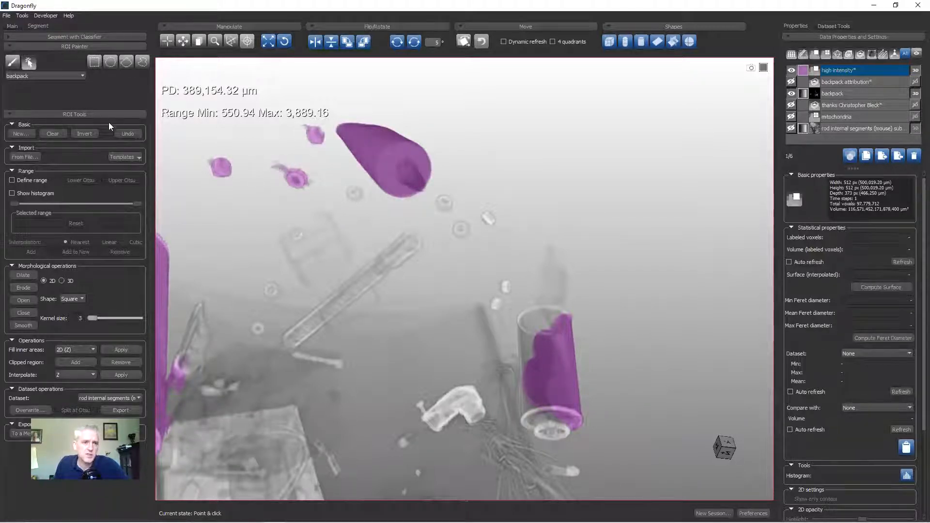
click(142, 62)
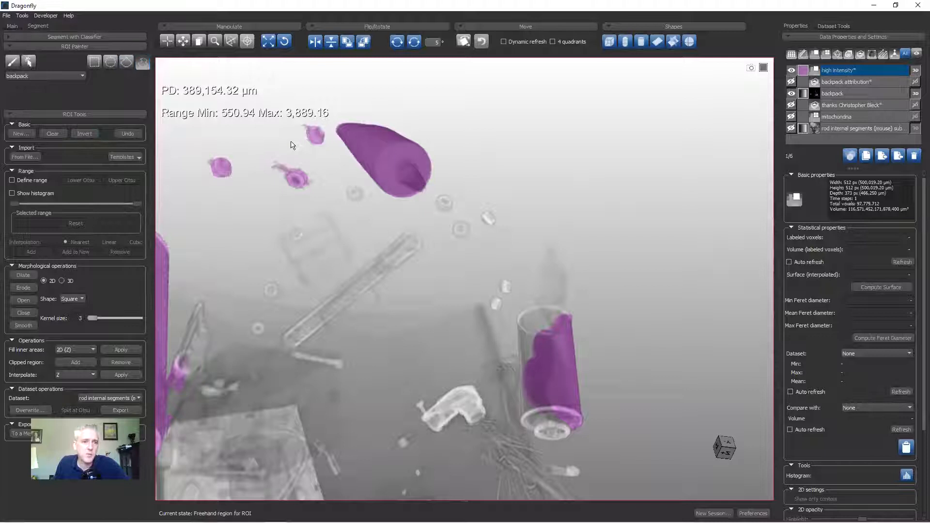
mouse_move(303, 127)
shift+mouse_down()
mouse_move(275, 138)
mouse_move(302, 213)
mouse_move(339, 151)
mouse_move(284, 131)
mouse_move(289, 156)
shift+mouse_up()
Step: Narrow the window levelling range and add four small round objects beside the dense object to the ROI with Point & click
mouse_move(438, 276)
right_down()
mouse_move(442, 222)
mouse_move(339, 205)
mouse_move(273, 214)
mouse_move(258, 235)
mouse_move(258, 223)
right_up()
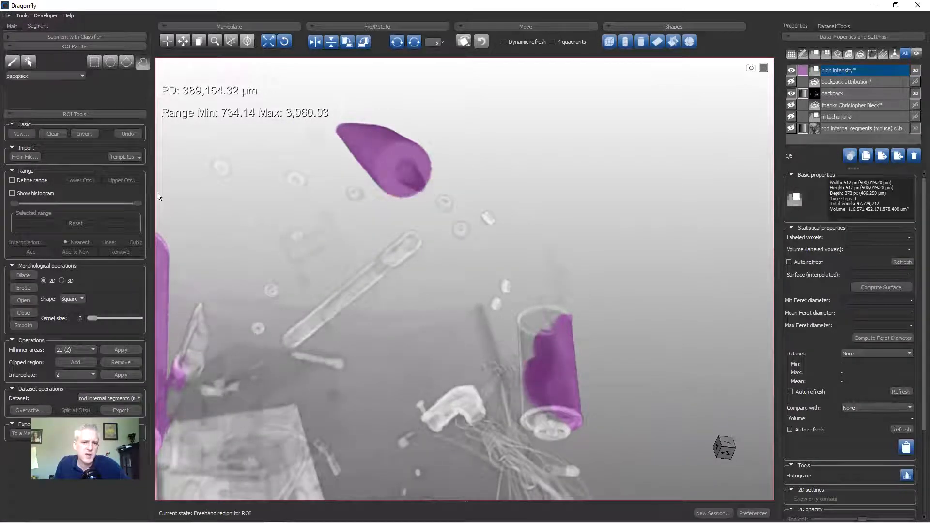
click(28, 62)
ctrl+click(227, 169)
ctrl+click(293, 179)
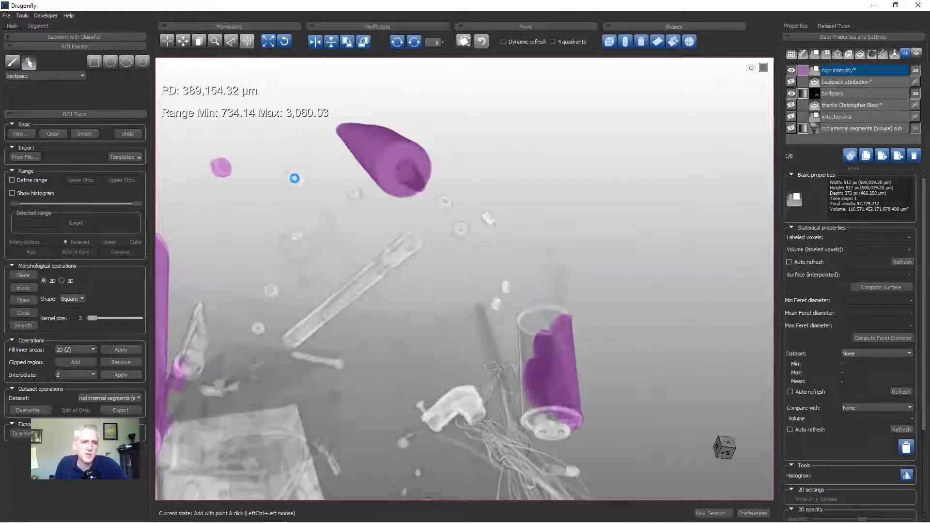
ctrl+click(349, 192)
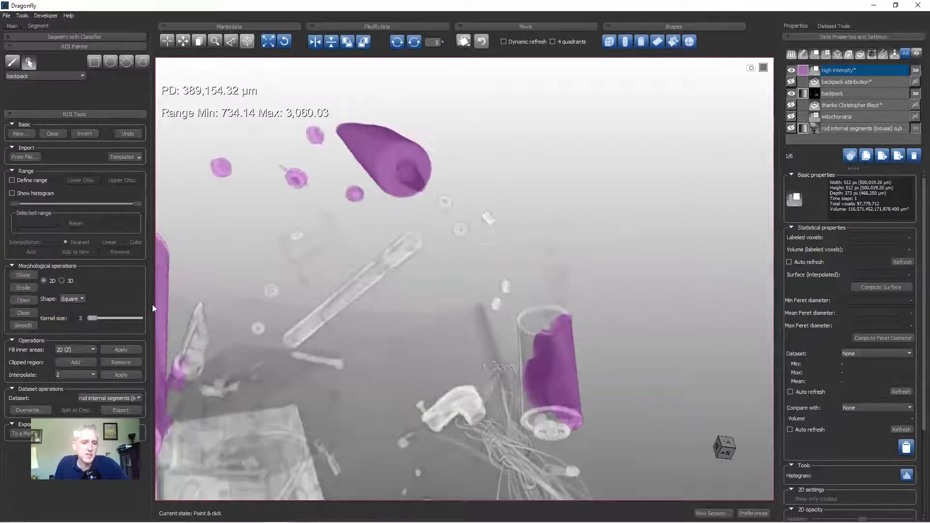
Step: Apply a 3D morphological Open with a Sphere shape and kernel size 3 to the high intensity ROI
click(61, 281)
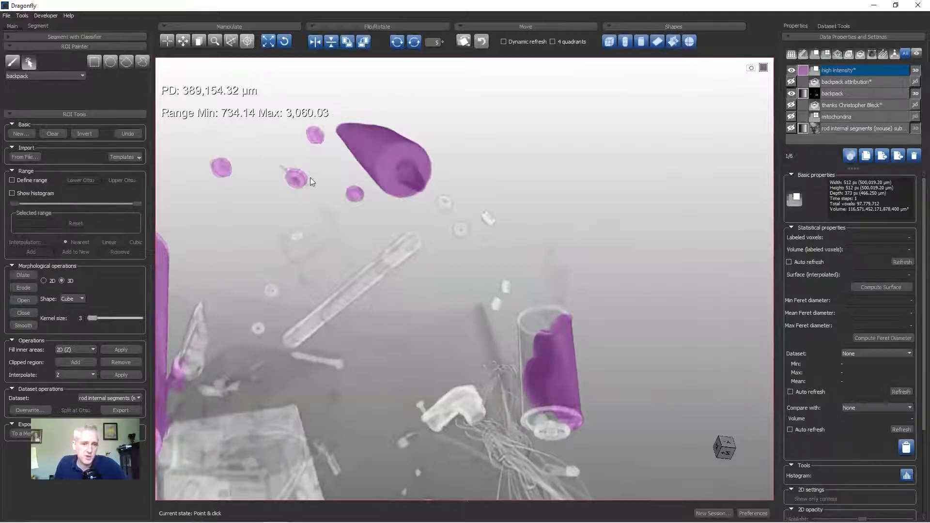
click(68, 299)
click(70, 309)
click(28, 301)
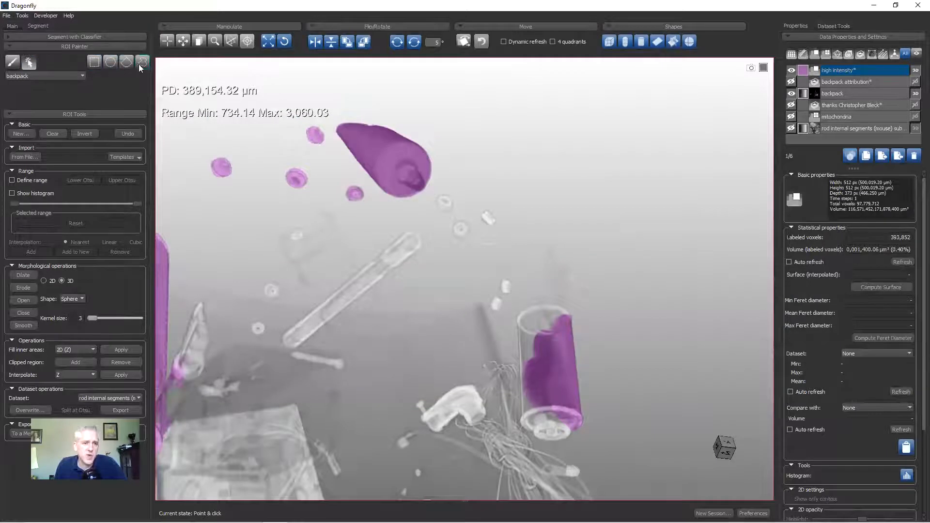
Step: Hide the high intensity ROI and backpack dataset, and show the mitochondria ROI with the rod internal segments (mouse) dataset in 3D
mouse_move(507, 302)
right_down()
mouse_move(489, 228)
mouse_move(462, 173)
right_up()
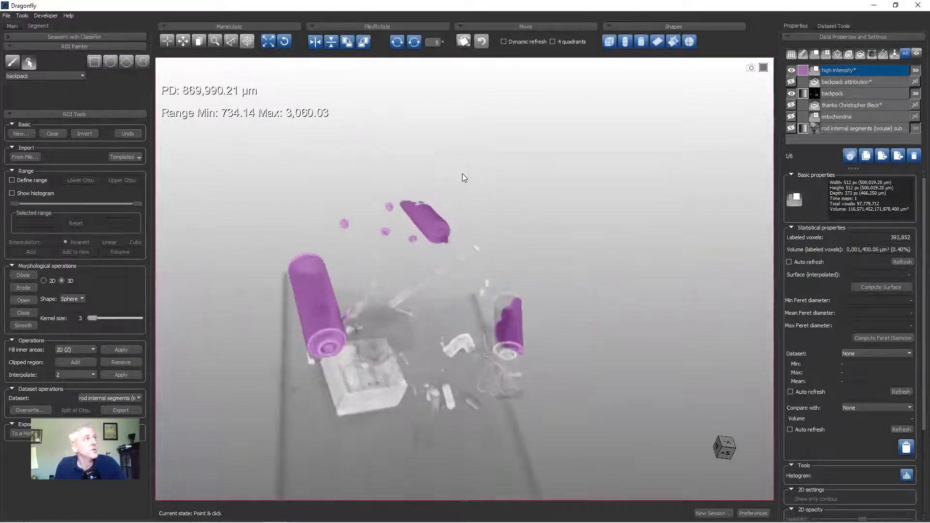
click(791, 70)
click(792, 93)
click(792, 117)
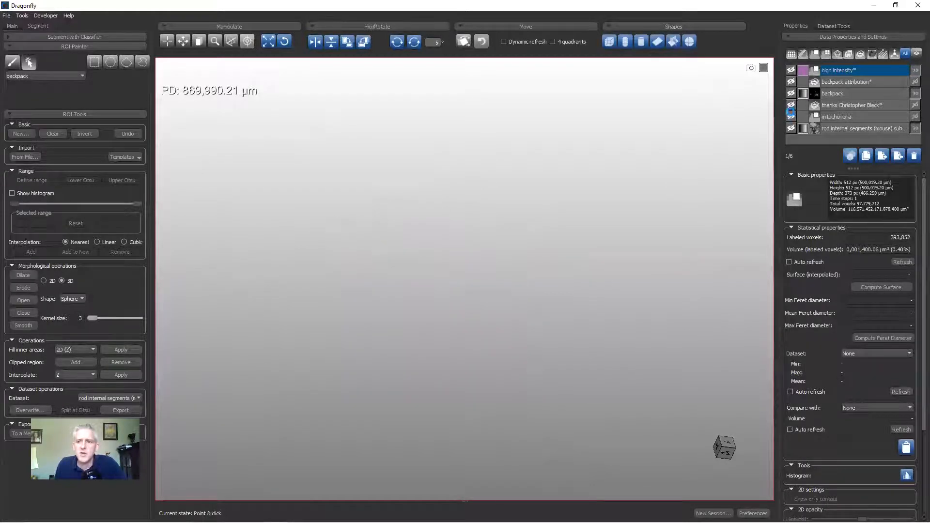
click(792, 128)
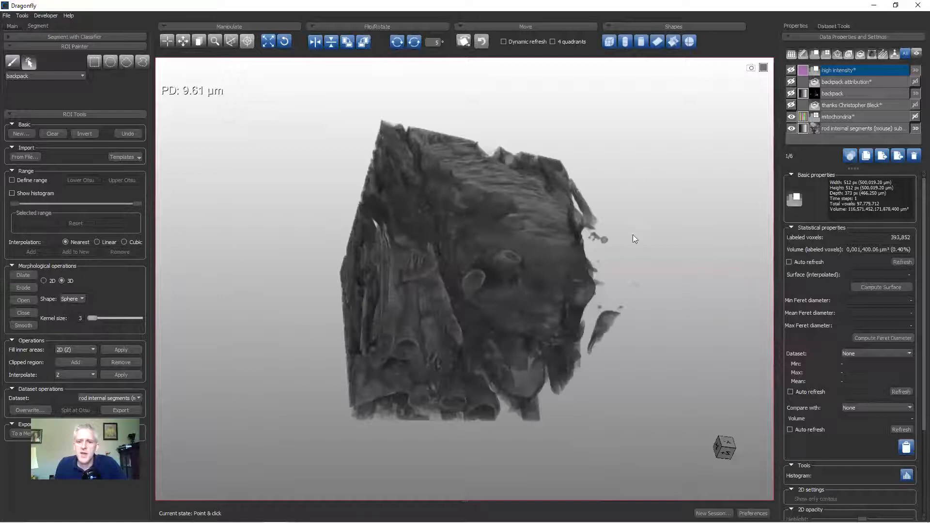
drag(510, 301, 315, 180)
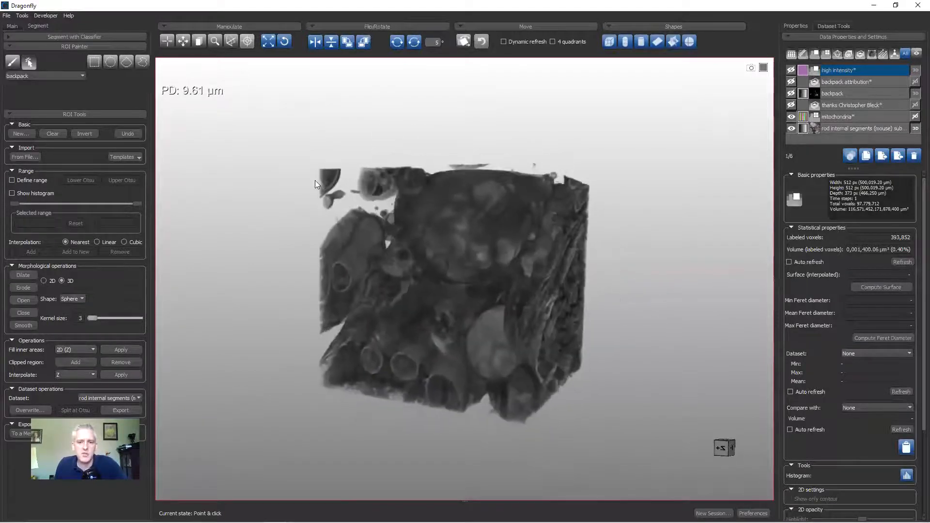
Step: Convert the mitochondria multi-ROI to a single ROI and show it in 3D in place of the multi-ROI
right_click(839, 118)
click(853, 293)
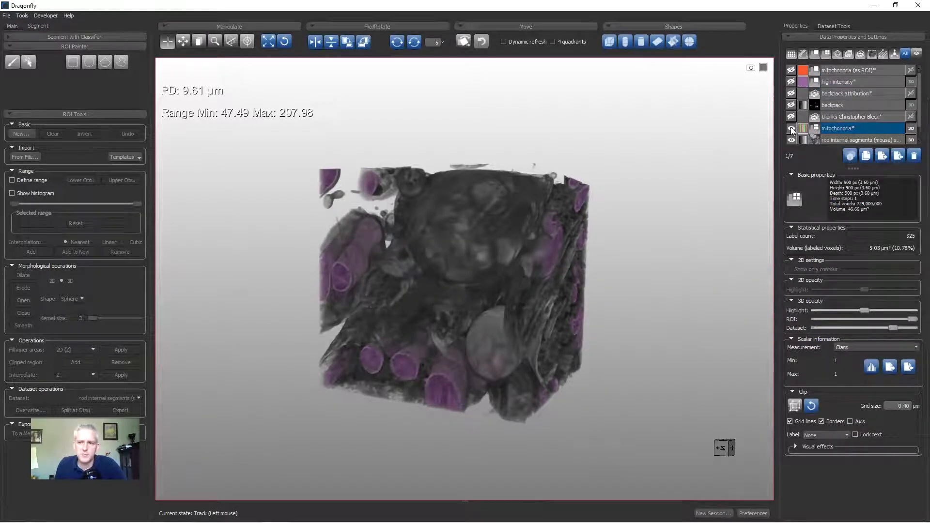
click(791, 128)
click(791, 70)
click(910, 70)
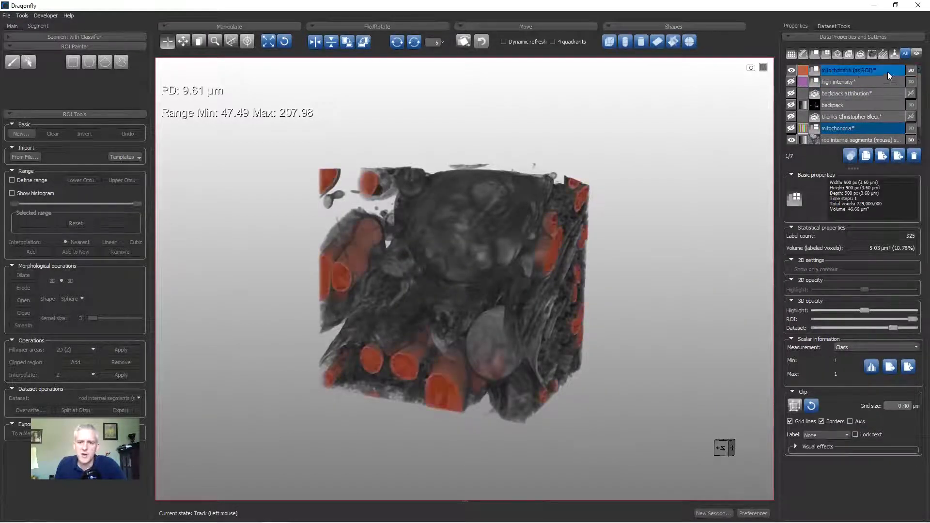
drag(539, 306, 518, 214)
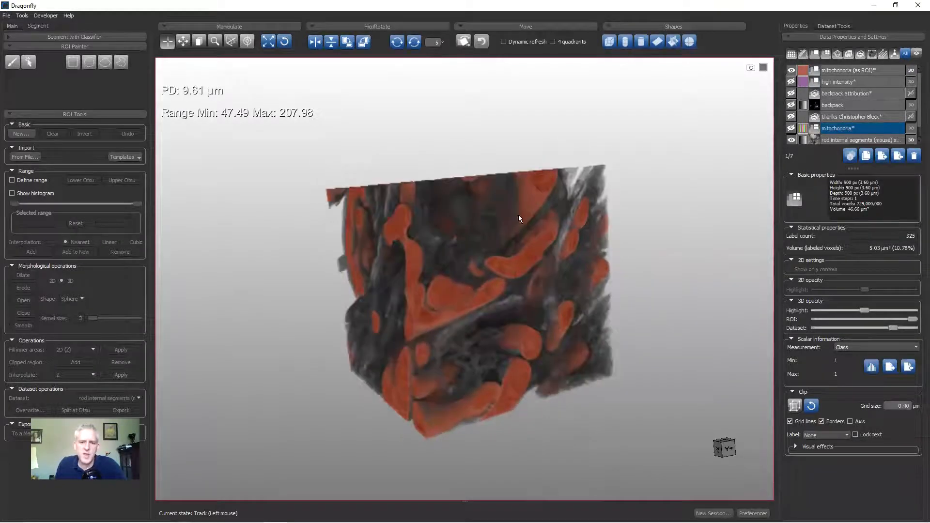
Step: Return to the four-view layout and activate 3D Point & click for the mitochondria (as ROI)
double_click(492, 267)
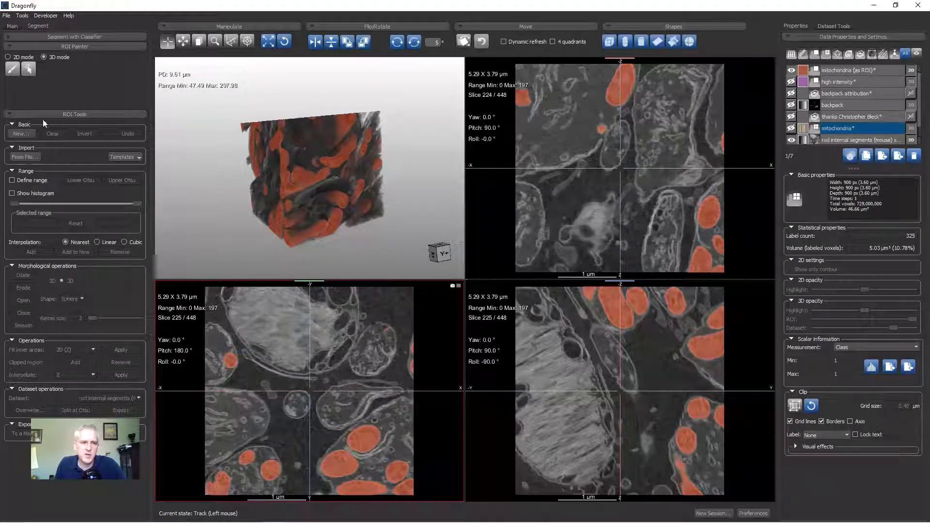
click(8, 57)
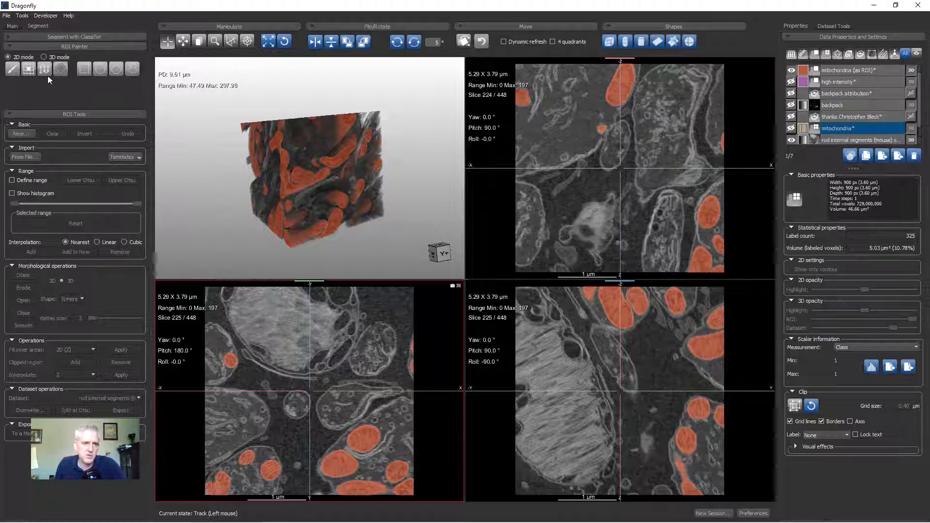
click(841, 81)
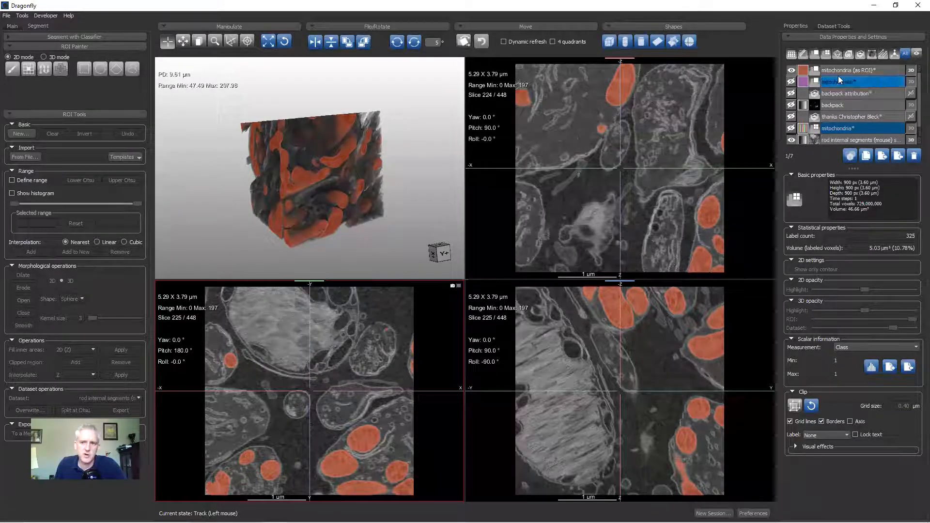
click(846, 71)
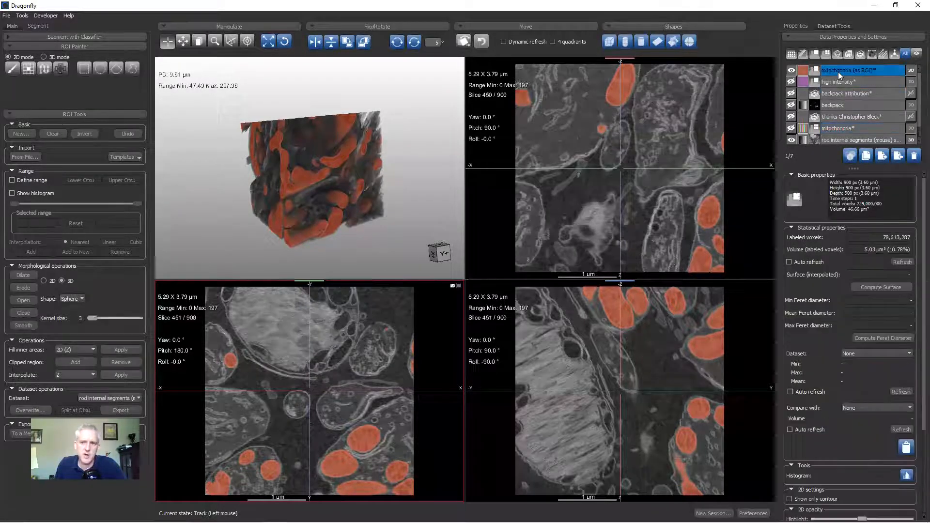
click(45, 57)
click(28, 70)
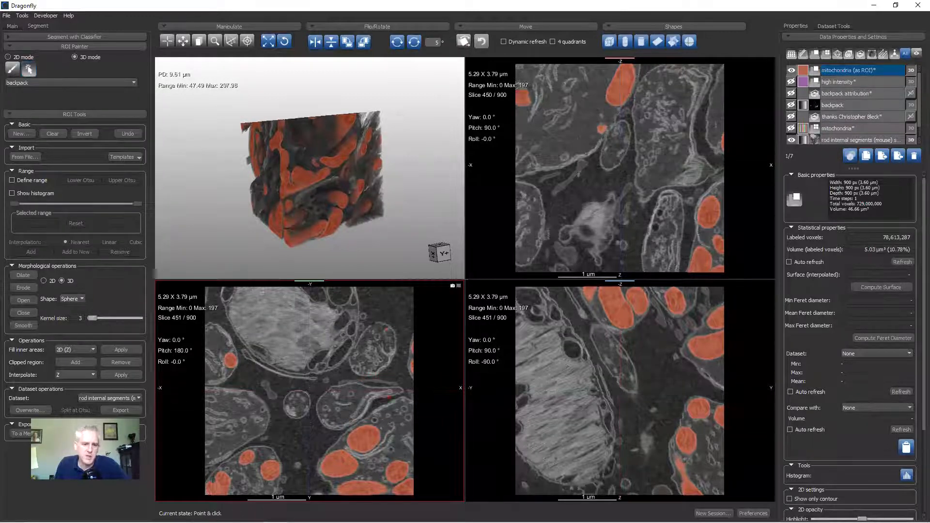
Step: Try removing one mitochondrion in the XY slice with Point & click using the backpack reference, and undo the removal
scroll(368, 450, up, 4)
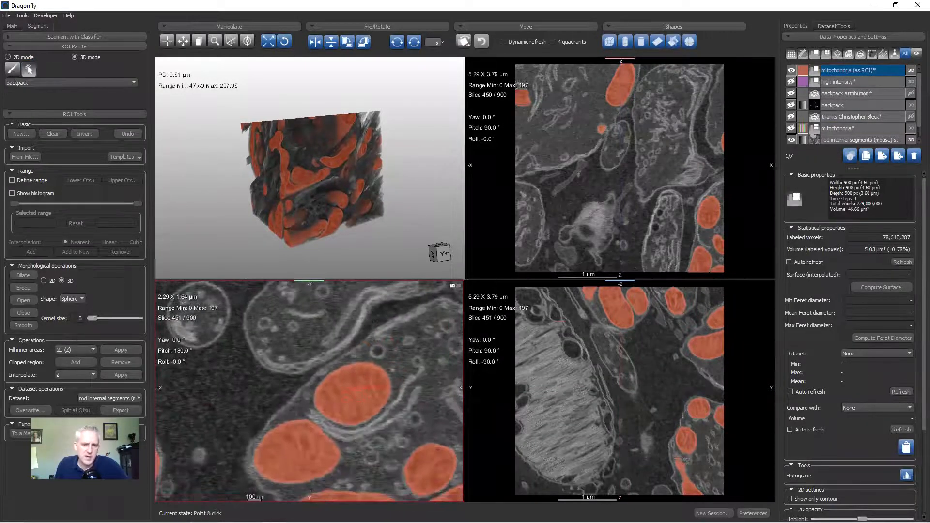
key(shift)
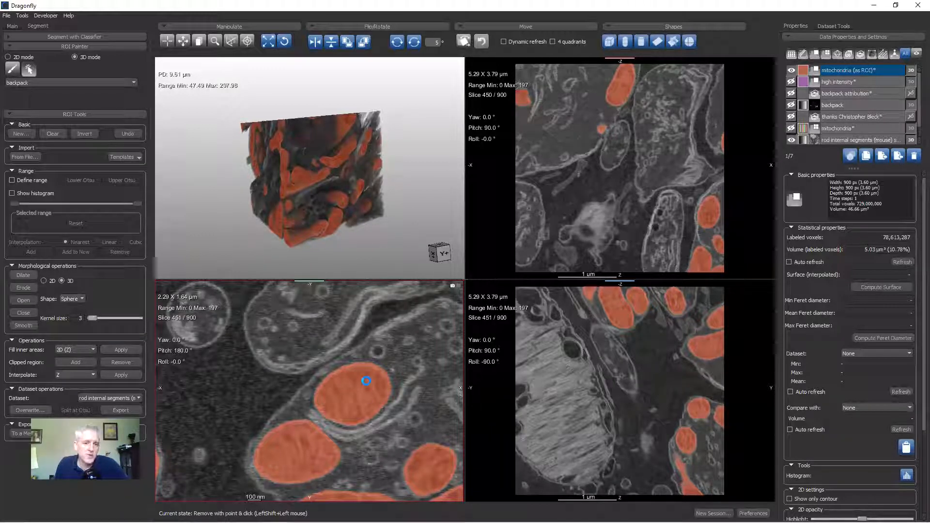
shift+click(359, 367)
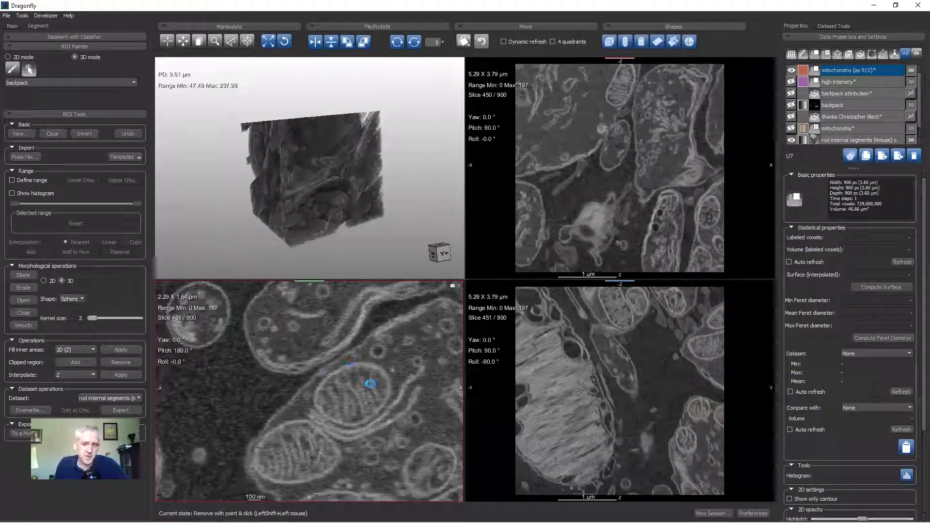
click(127, 134)
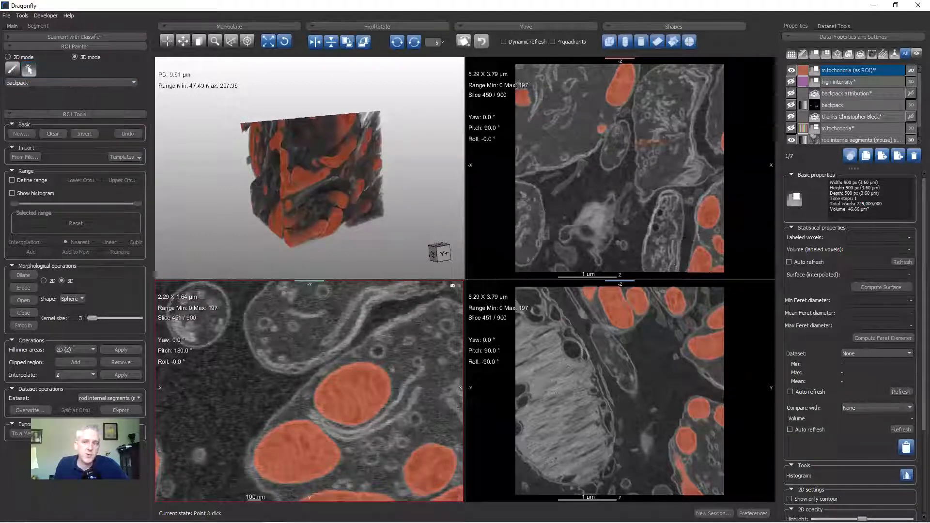
Step: Set the Point & click reference to mitochondria (as ROI) and remove the central mitochondrion from the ROI in the XY slice
click(41, 83)
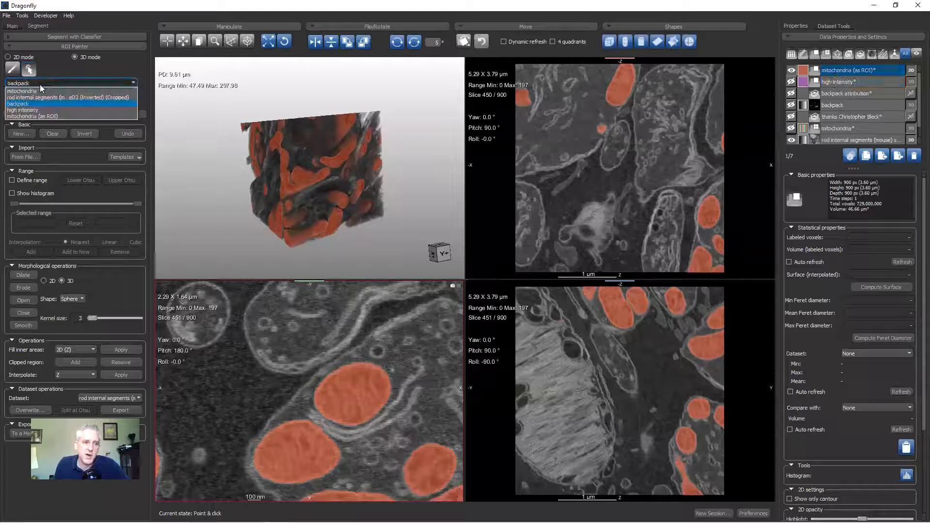
click(33, 115)
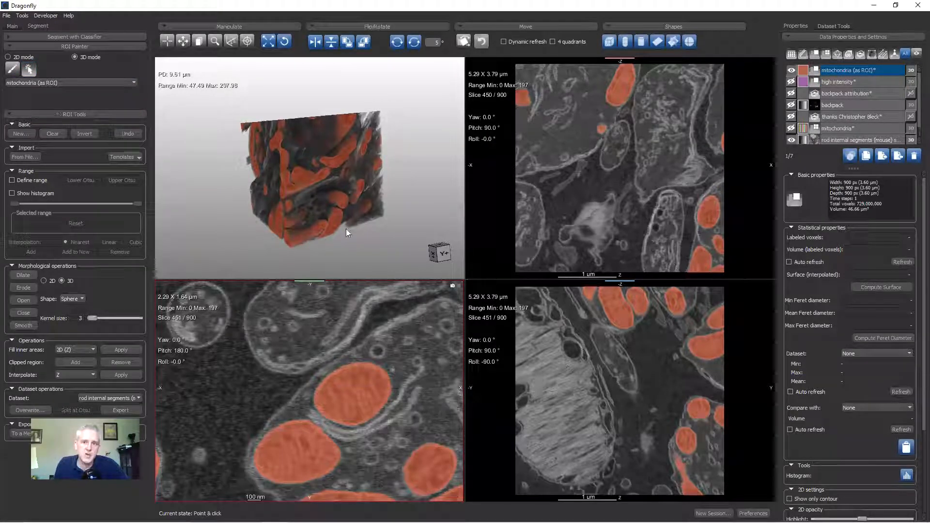
key(shift)
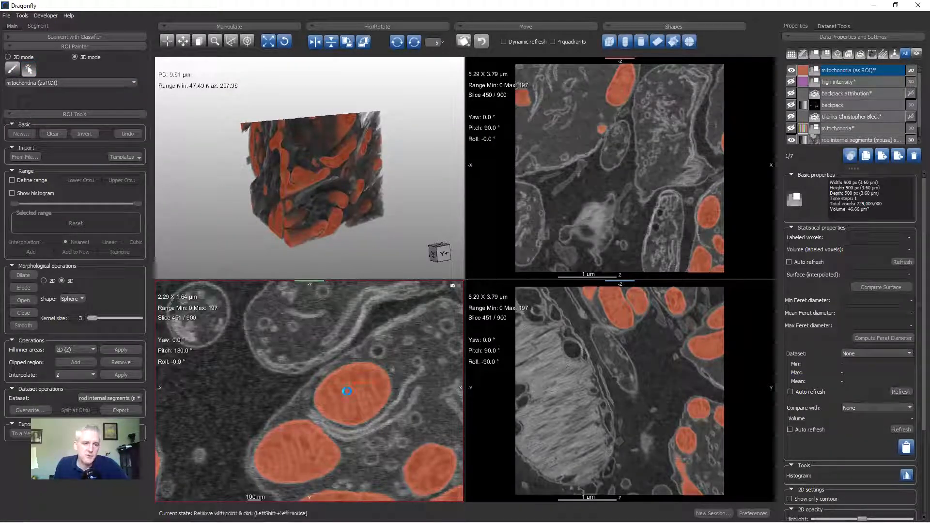
shift+click(347, 392)
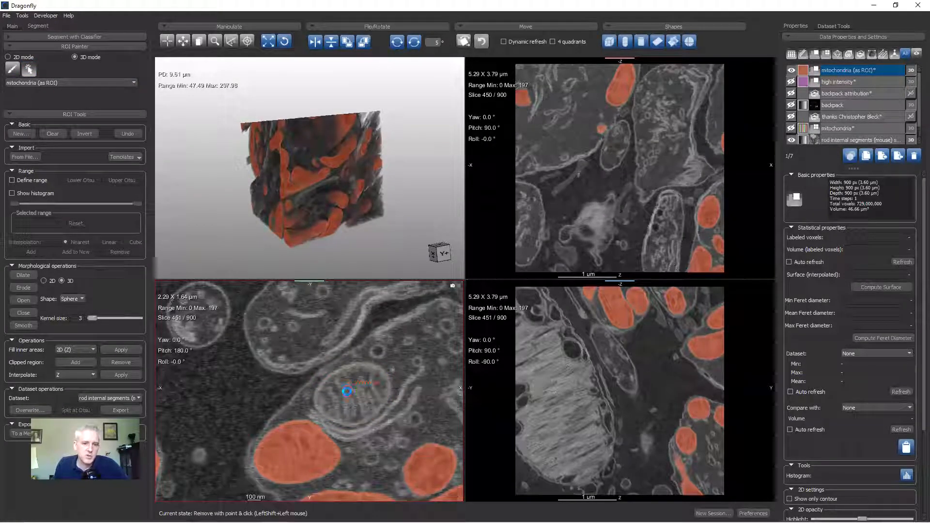
Step: Enlarge the 3D view and remove the isolated mitochondrion at the volume's outer corner with Point & click
double_click(331, 153)
mouse_move(382, 233)
mouse_down()
mouse_move(500, 263)
mouse_move(467, 328)
mouse_move(466, 358)
mouse_up()
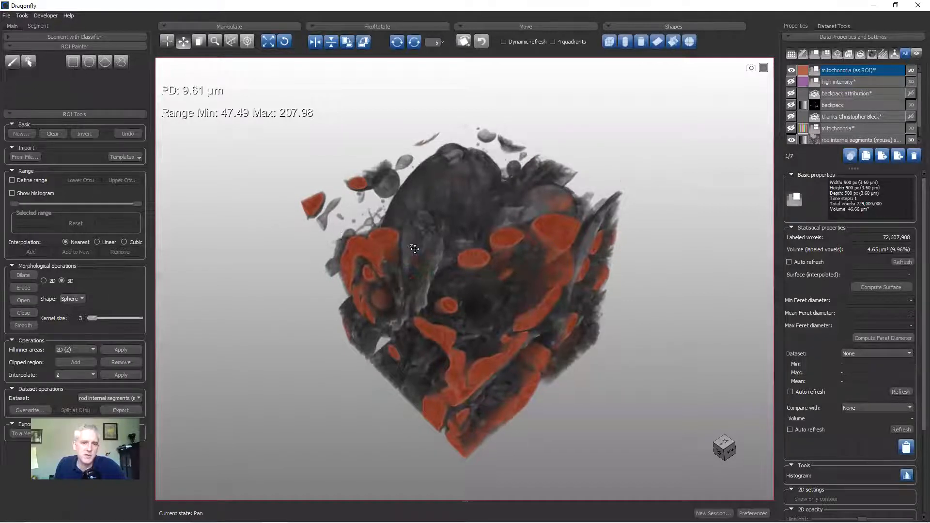
middle_drag(312, 213, 353, 206)
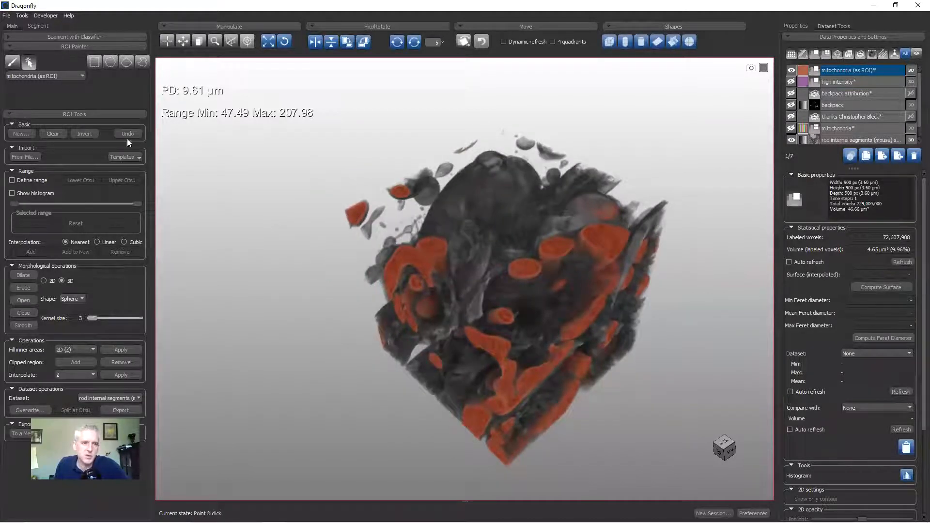
shift+click(359, 211)
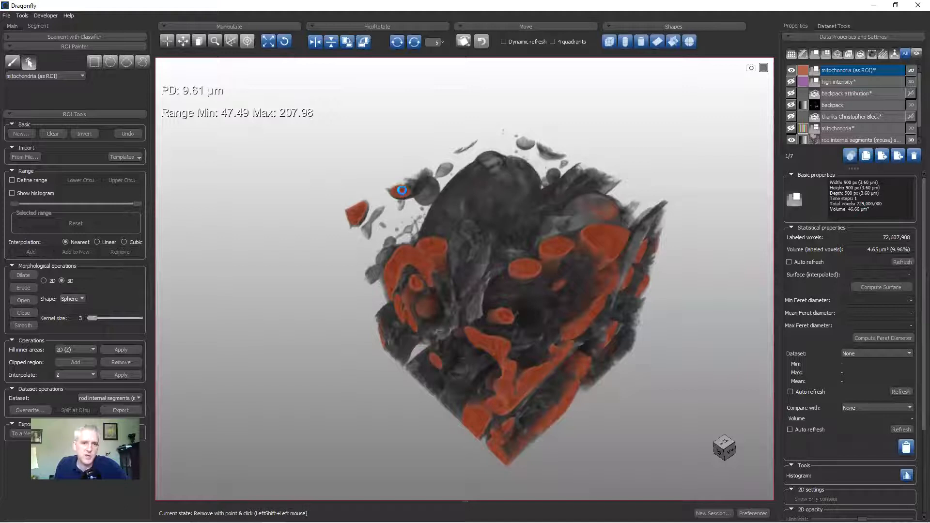
key(Escape)
Step: Remove four small round mitochondria from another face of the volume with Point & click in the enlarged 3D view
mouse_move(473, 316)
mouse_down()
mouse_move(444, 206)
mouse_move(477, 181)
mouse_up()
drag(547, 242, 367, 224)
drag(491, 335, 461, 292)
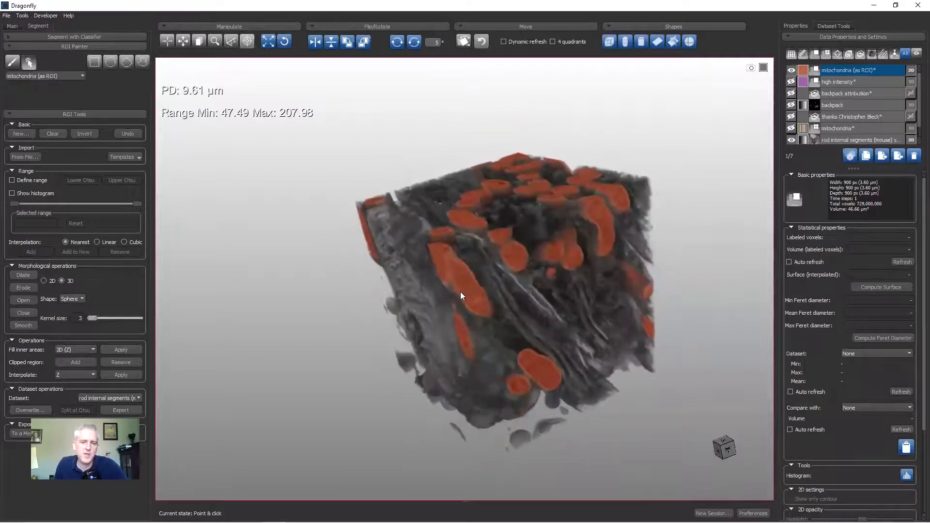
drag(531, 350, 464, 325)
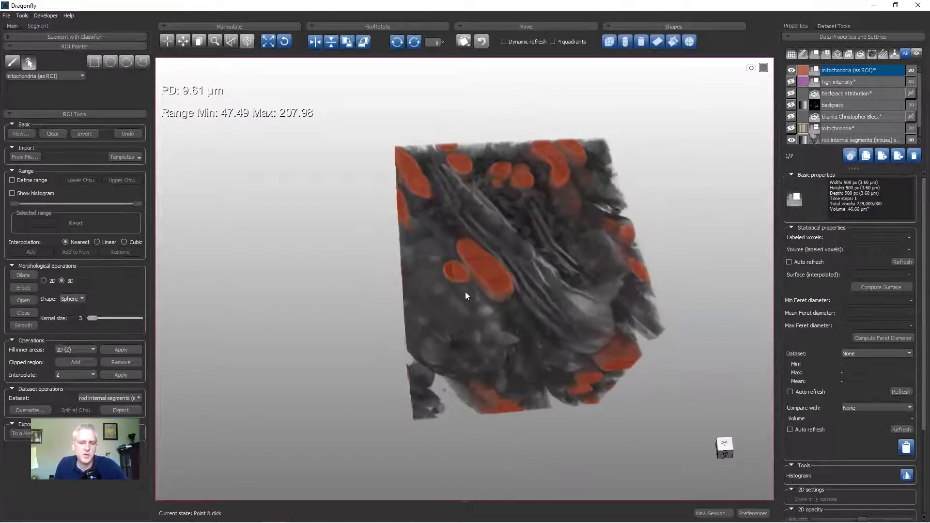
double_click(433, 323)
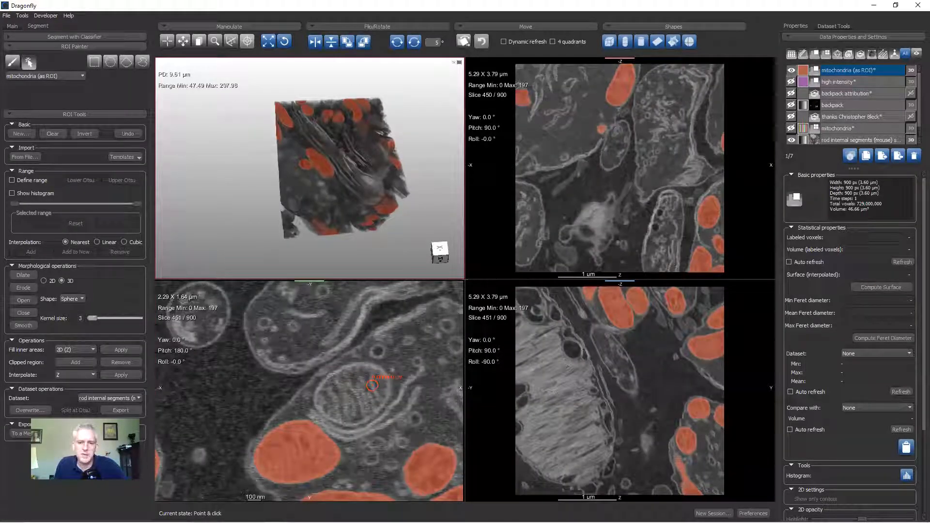
double_click(326, 224)
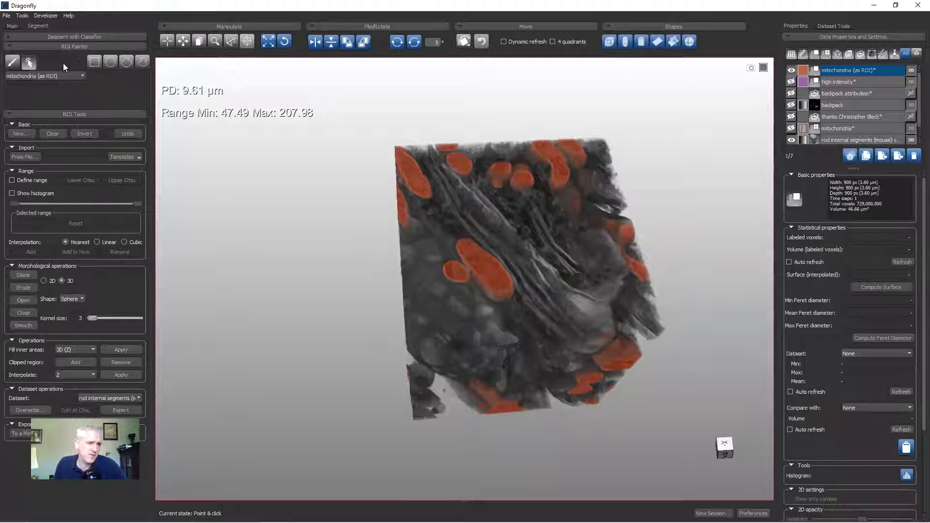
shift+click(455, 273)
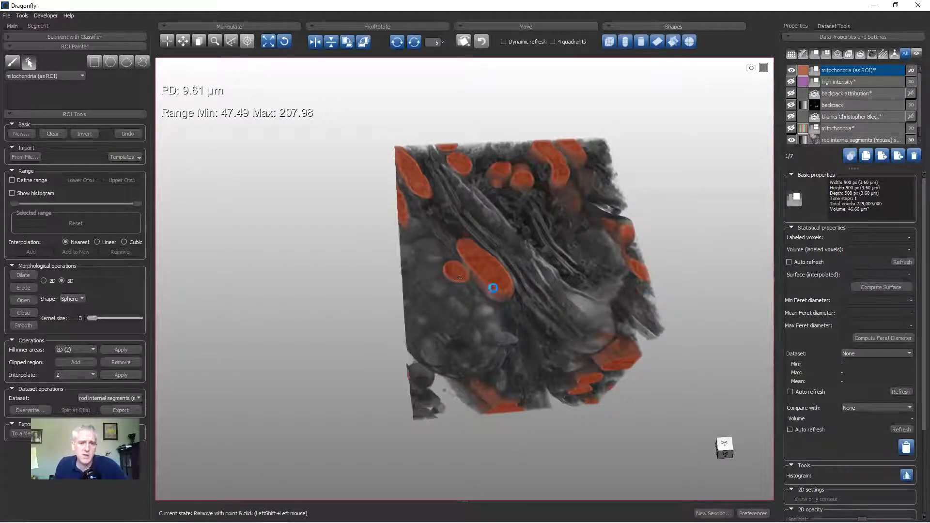
shift+click(523, 179)
shift+click(461, 159)
shift+click(450, 146)
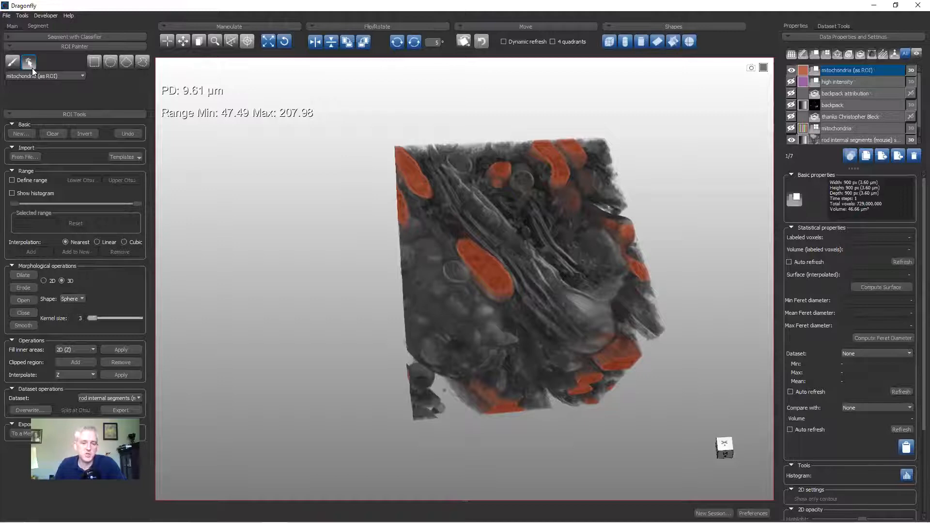
Step: Switch to the slide presentation and advance from the ROI Painter slide to Questions & Answers
key(alt+Tab)
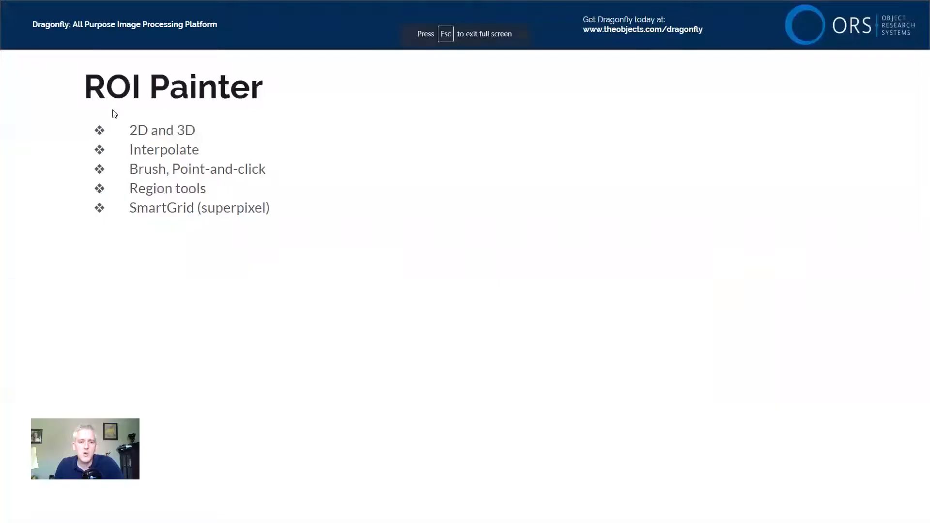
click(445, 259)
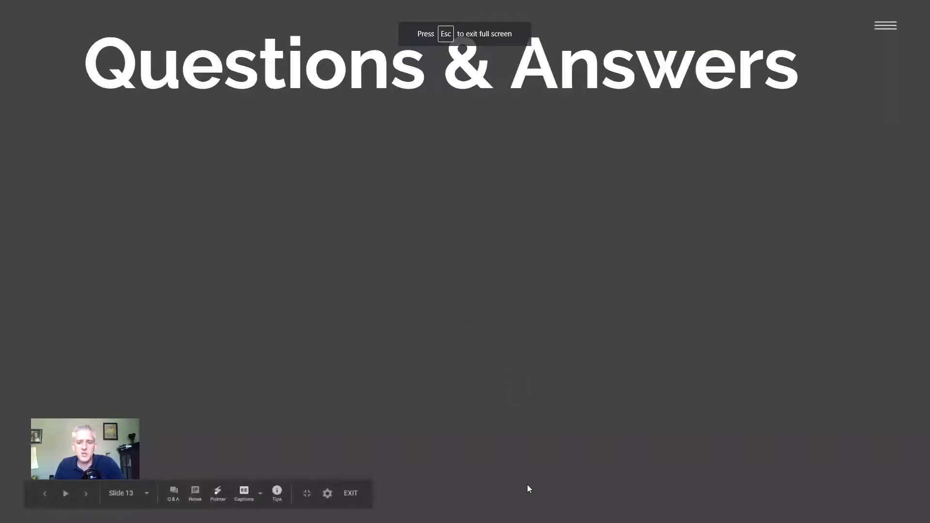